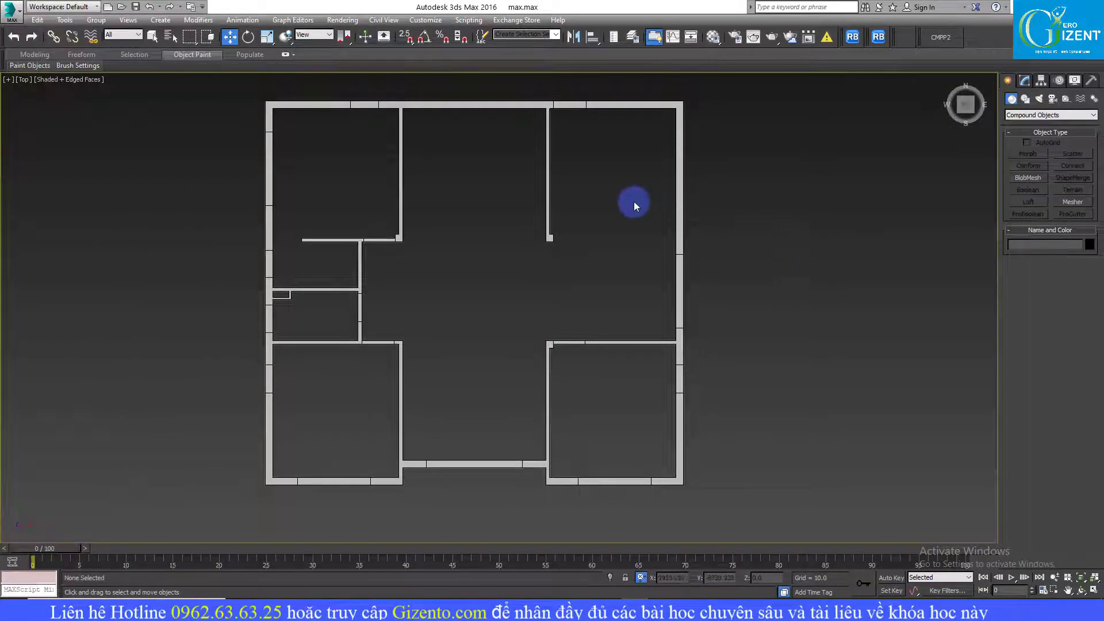
- Frame the floor plan and switch the Create panel to Shapes > Splines with Line active
{"action": "mouse_move", "coordinate": [636, 202]}
{"action": "middle_mouse_down"}
{"action": "mouse_move", "coordinate": [599, 230]}
{"action": "mouse_move", "coordinate": [652, 206]}
{"action": "middle_mouse_up"}
{"action": "middle_click_drag", "start_coordinate": [577, 152], "coordinate": [574, 147]}
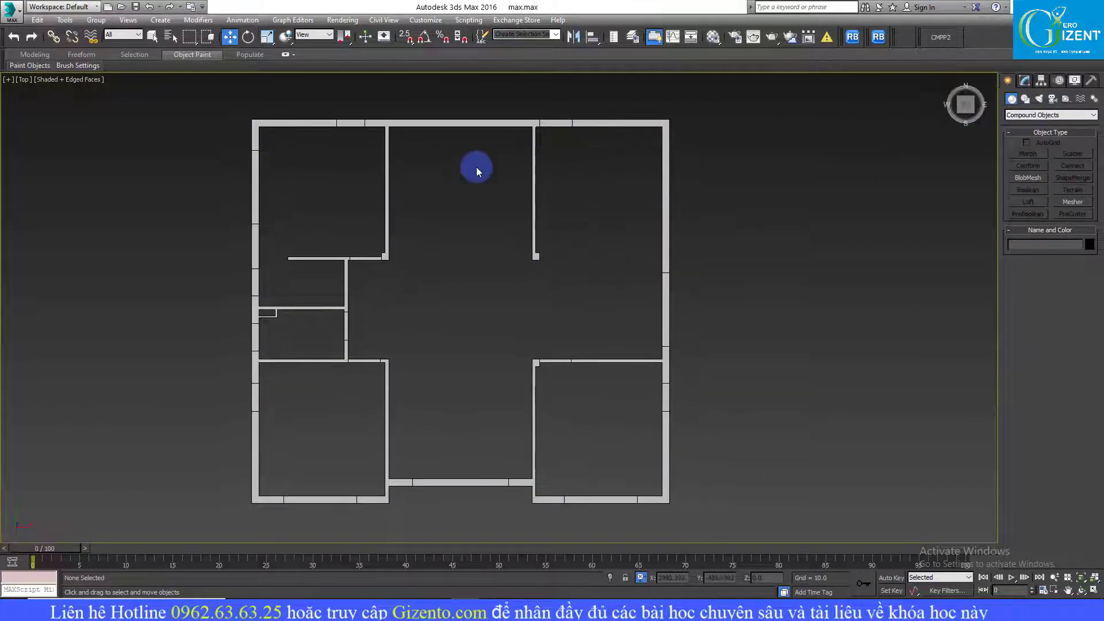
{"action": "mouse_move", "coordinate": [476, 171]}
{"action": "middle_mouse_down"}
{"action": "mouse_move", "coordinate": [500, 155]}
{"action": "mouse_move", "coordinate": [530, 171]}
{"action": "middle_mouse_up"}
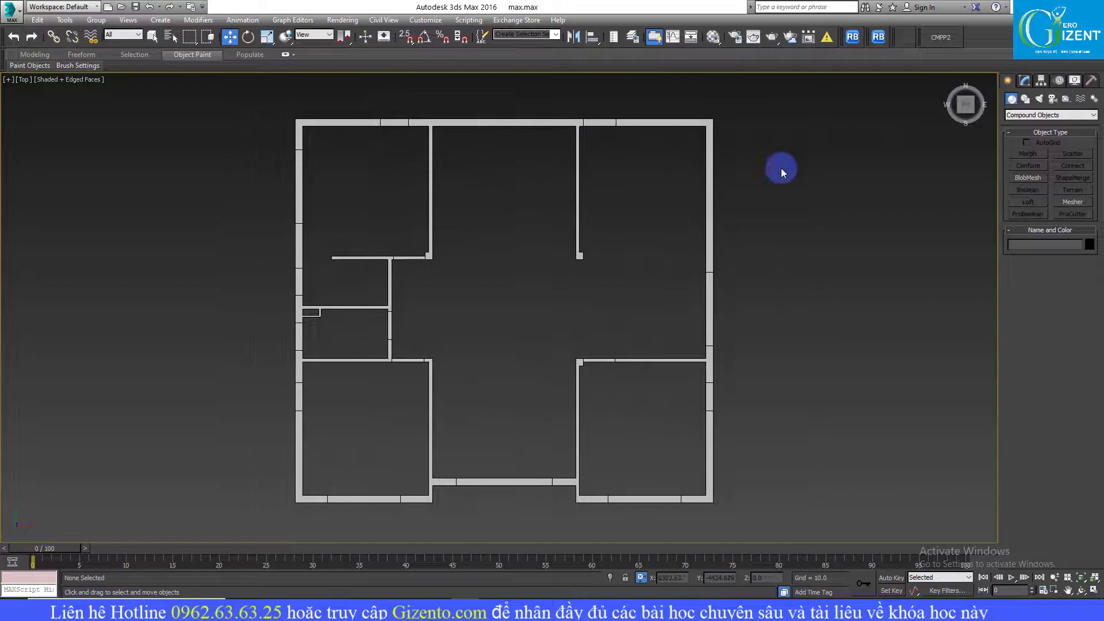
{"action": "left_click", "coordinate": [1025, 99]}
{"action": "left_click", "coordinate": [1027, 153]}
{"action": "left_click", "coordinate": [1031, 164]}
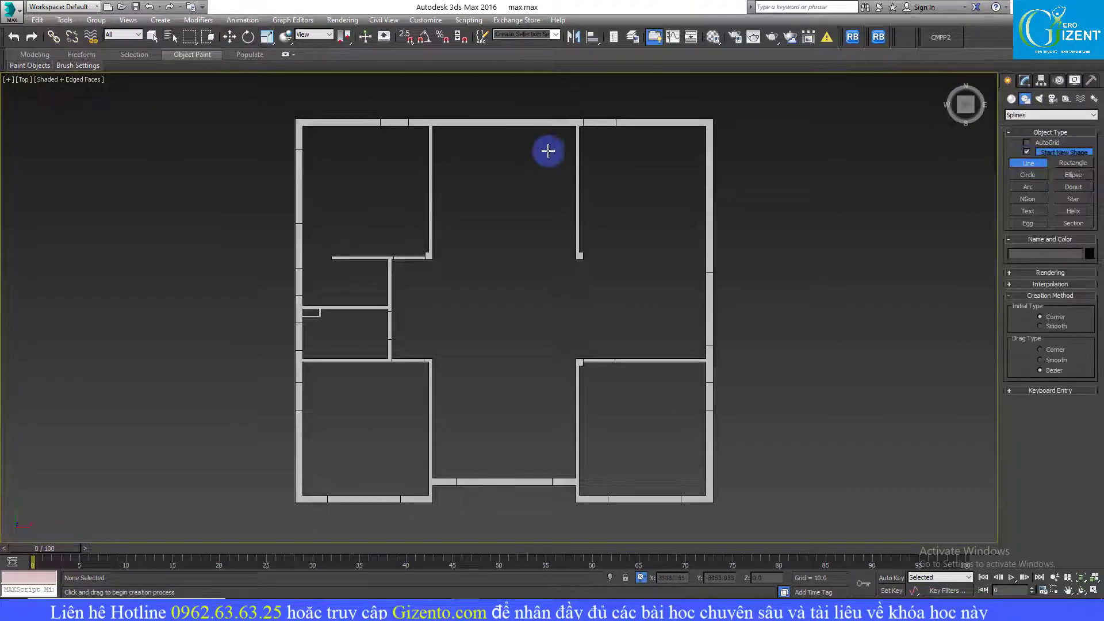
- Adjust the view and exit the Line tool without drawing
{"action": "mouse_move", "coordinate": [548, 151]}
{"action": "middle_mouse_down"}
{"action": "mouse_move", "coordinate": [567, 165]}
{"action": "mouse_move", "coordinate": [526, 154]}
{"action": "mouse_move", "coordinate": [705, 168]}
{"action": "mouse_move", "coordinate": [574, 202]}
{"action": "mouse_move", "coordinate": [661, 180]}
{"action": "mouse_move", "coordinate": [648, 240]}
{"action": "mouse_move", "coordinate": [561, 239]}
{"action": "mouse_move", "coordinate": [629, 217]}
{"action": "mouse_move", "coordinate": [586, 227]}
{"action": "middle_mouse_up"}
{"action": "scroll", "coordinate": [519, 165], "scroll_direction": "up", "scroll_amount": 2}
{"action": "scroll", "coordinate": [524, 160], "scroll_direction": "down", "scroll_amount": 1}
{"action": "right_click", "coordinate": [525, 160]}
{"action": "scroll", "coordinate": [524, 173], "scroll_direction": "down", "scroll_amount": 4}
{"action": "scroll", "coordinate": [549, 204], "scroll_direction": "up", "scroll_amount": 2}
- Switch to Top view and center the walled floor plan
{"action": "key", "text": "t"}
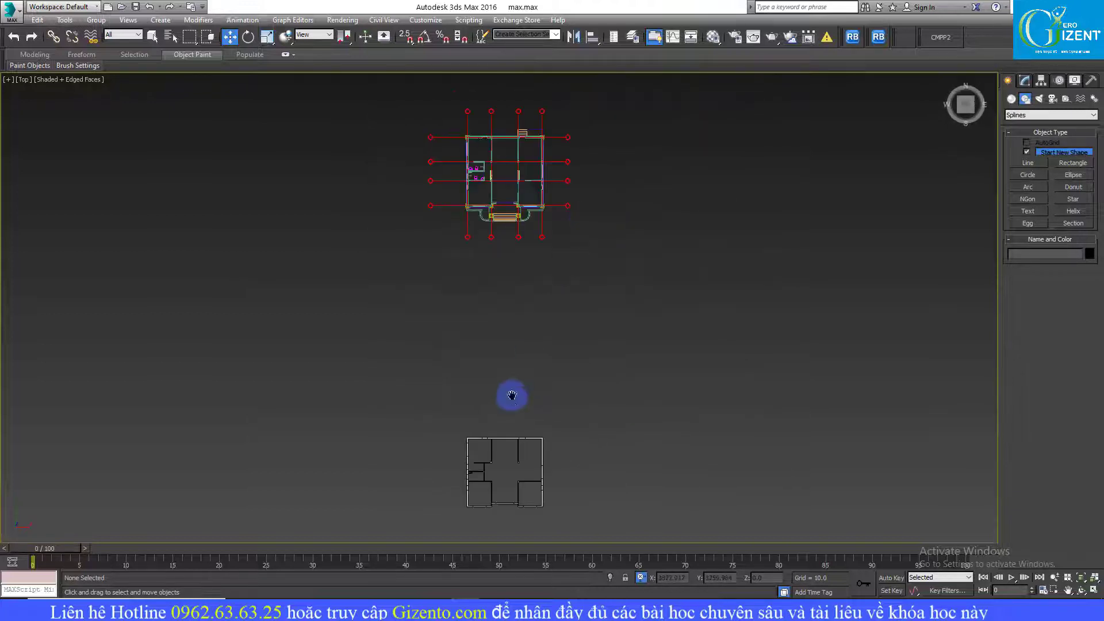
{"action": "scroll", "coordinate": [542, 291], "scroll_direction": "up", "scroll_amount": 4}
{"action": "middle_click_drag", "start_coordinate": [510, 395], "coordinate": [557, 251]}
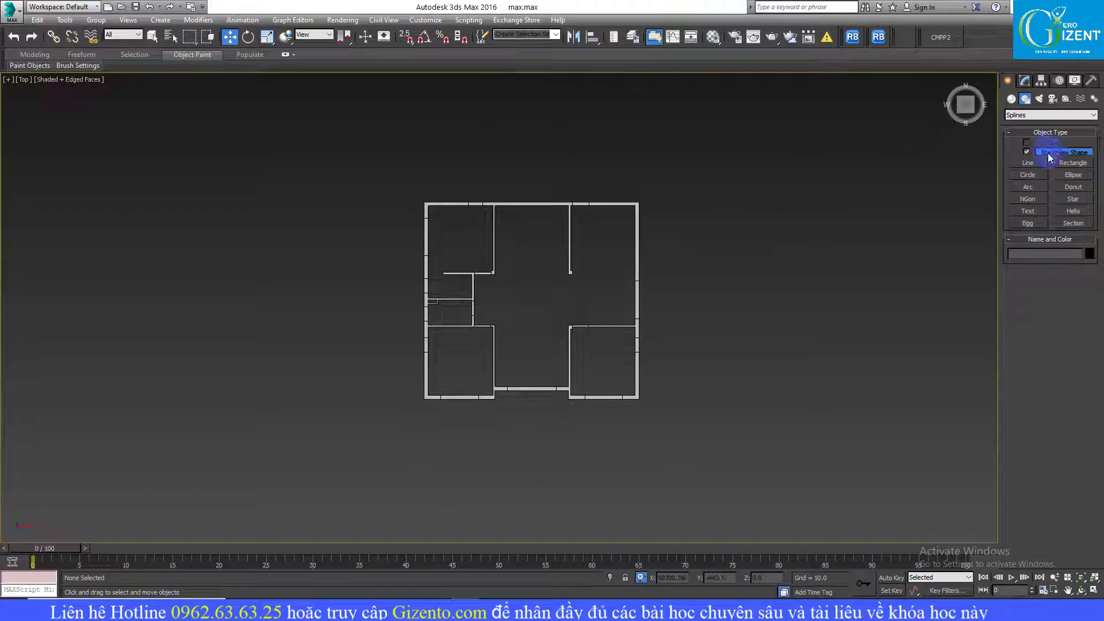
{"action": "middle_click_drag", "start_coordinate": [747, 201], "coordinate": [753, 188]}
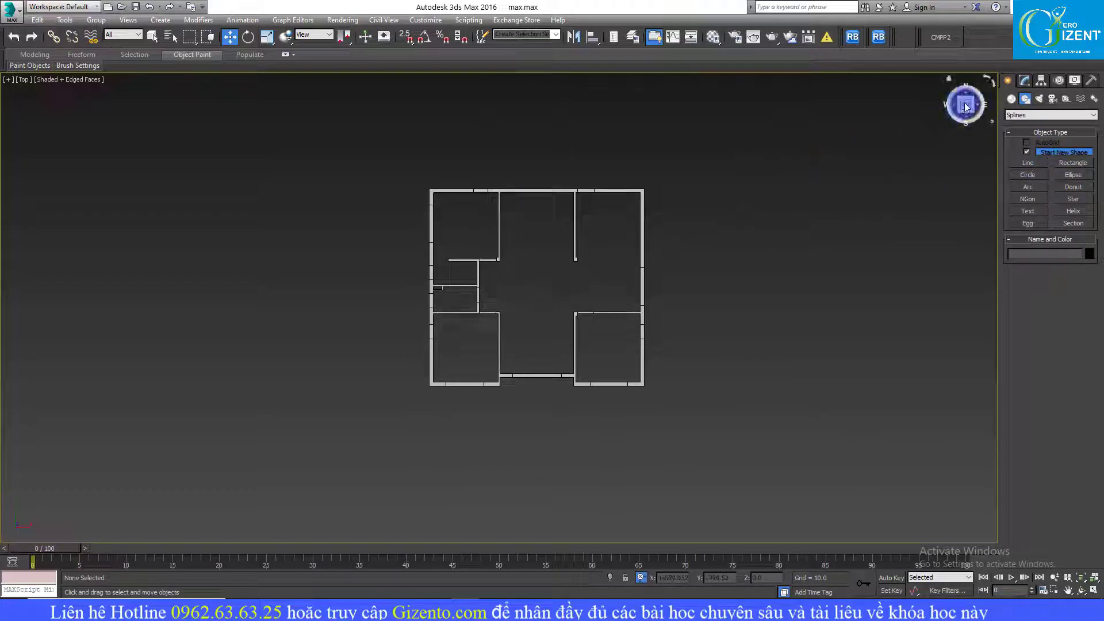
{"action": "middle_click_drag", "start_coordinate": [598, 154], "coordinate": [512, 138]}
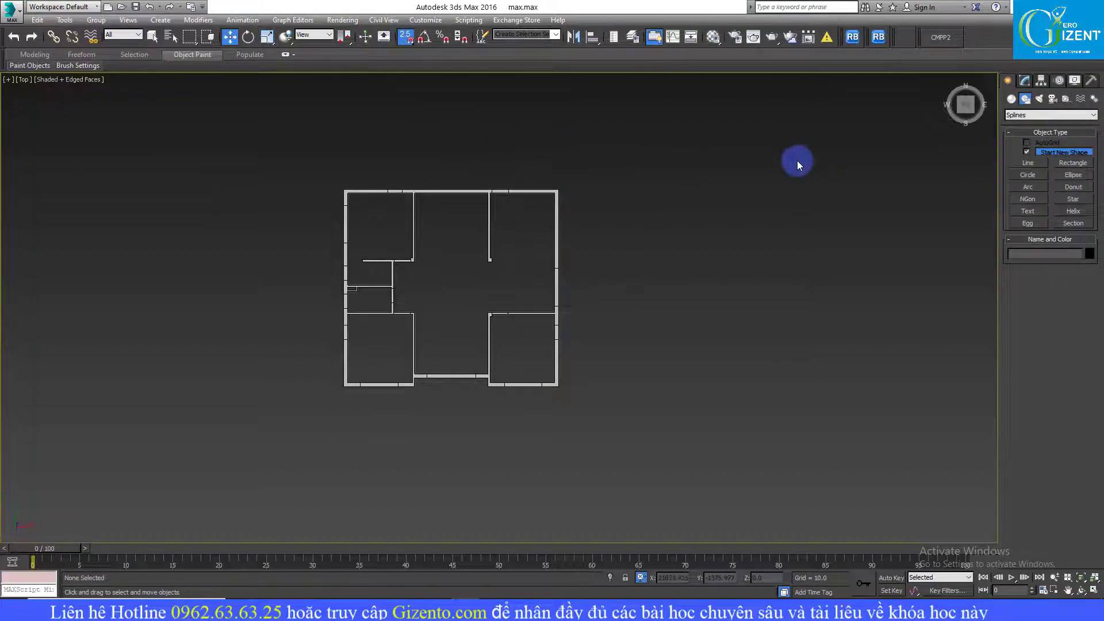
{"action": "middle_click_drag", "start_coordinate": [797, 161], "coordinate": [668, 139]}
{"action": "mouse_move", "coordinate": [561, 152]}
{"action": "middle_mouse_down", "text": "alt"}
{"action": "mouse_move", "coordinate": [690, 227]}
{"action": "mouse_move", "coordinate": [650, 185]}
{"action": "middle_mouse_up", "text": "alt"}
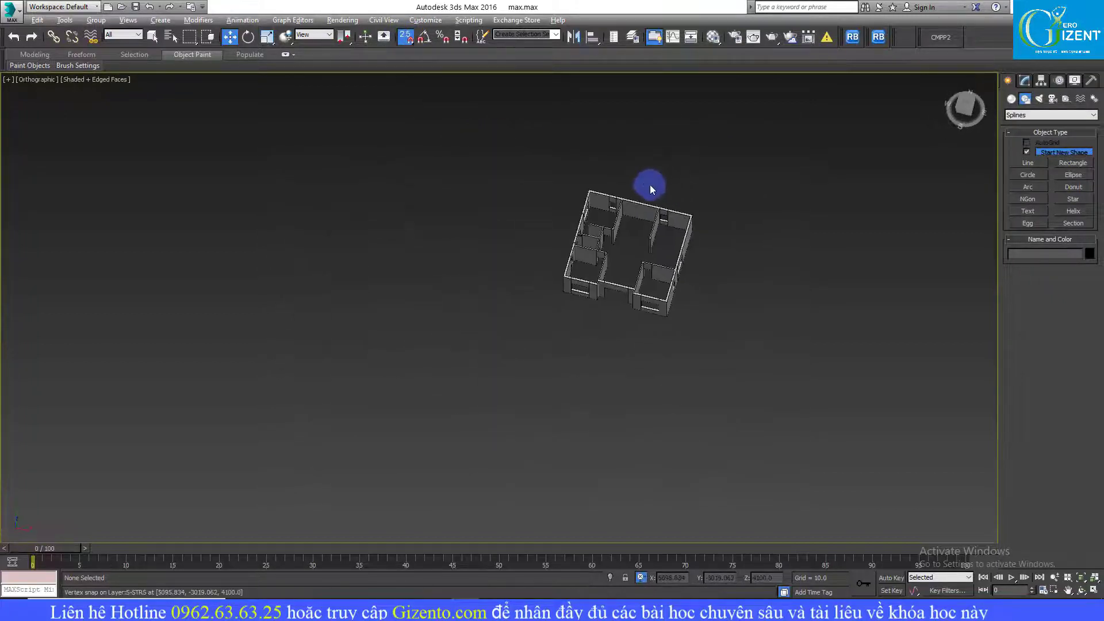
{"action": "scroll", "coordinate": [649, 184], "scroll_direction": "up", "scroll_amount": 5}
{"action": "scroll", "coordinate": [603, 209], "scroll_direction": "up", "scroll_amount": 3}
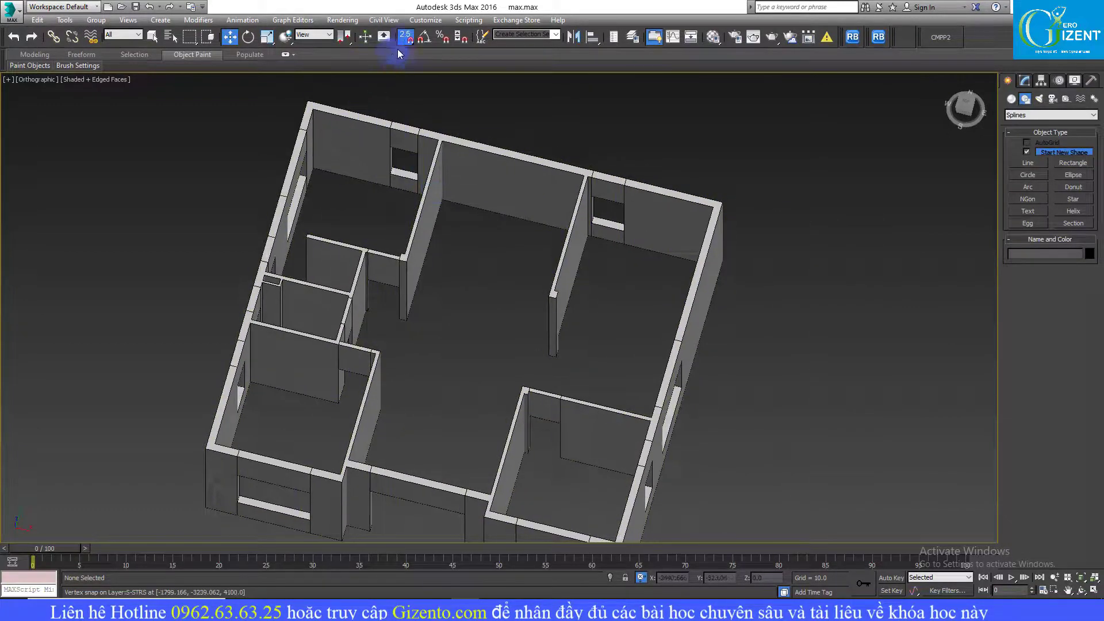
{"action": "key", "text": "t"}
{"action": "scroll", "coordinate": [451, 198], "scroll_direction": "down", "scroll_amount": 5}
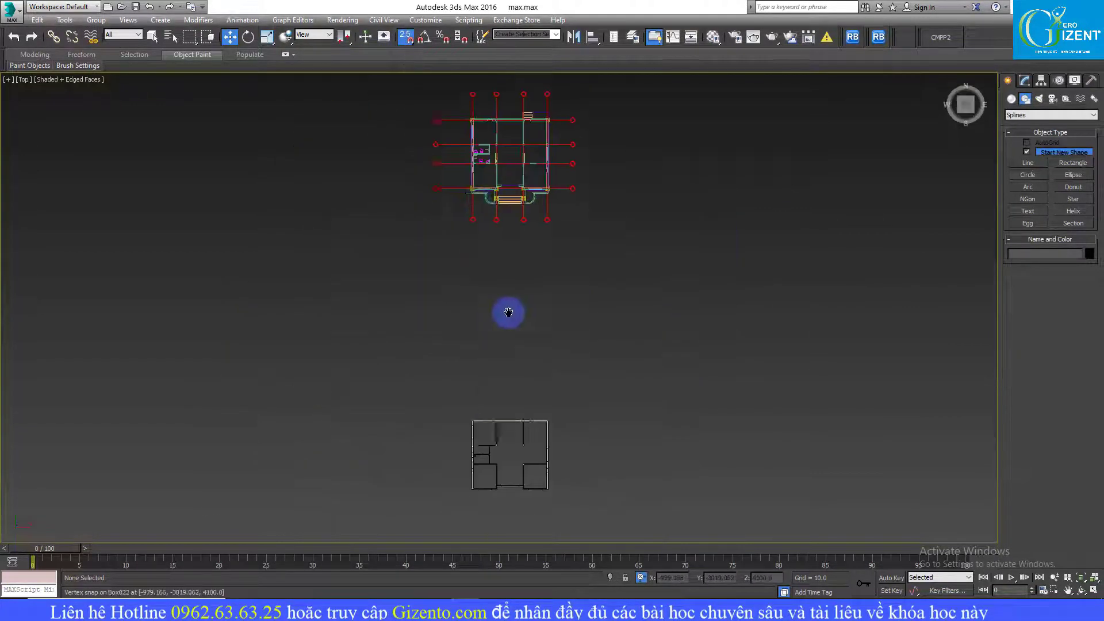
{"action": "middle_click_drag", "start_coordinate": [509, 312], "coordinate": [523, 112]}
{"action": "scroll", "coordinate": [518, 234], "scroll_direction": "up", "scroll_amount": 3}
{"action": "scroll", "coordinate": [504, 197], "scroll_direction": "up", "scroll_amount": 1}
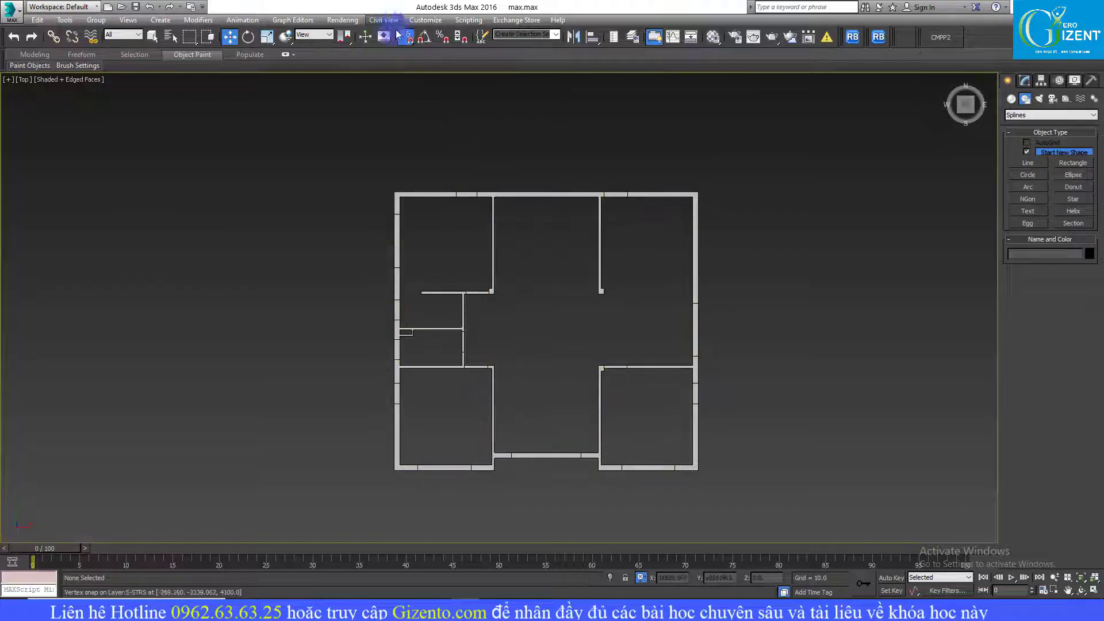
{"action": "left_click_drag", "start_coordinate": [410, 82], "coordinate": [408, 87]}
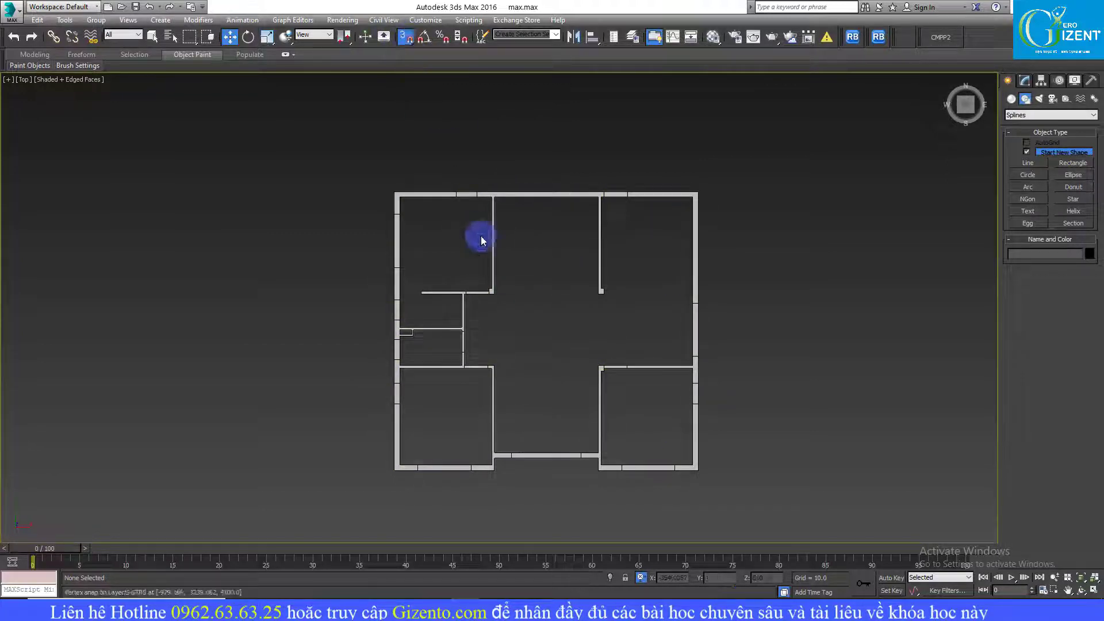
{"action": "middle_click_drag", "start_coordinate": [481, 239], "coordinate": [462, 221], "text": "alt"}
{"action": "left_click", "coordinate": [509, 157]}
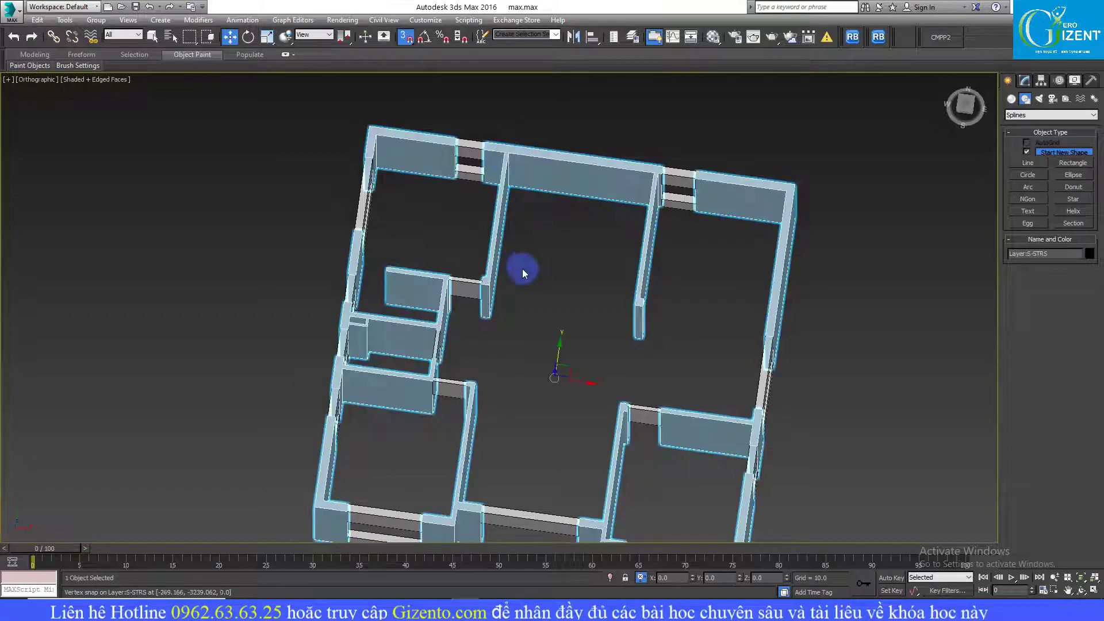
{"action": "middle_click_drag", "start_coordinate": [510, 288], "coordinate": [467, 264], "text": "alt"}
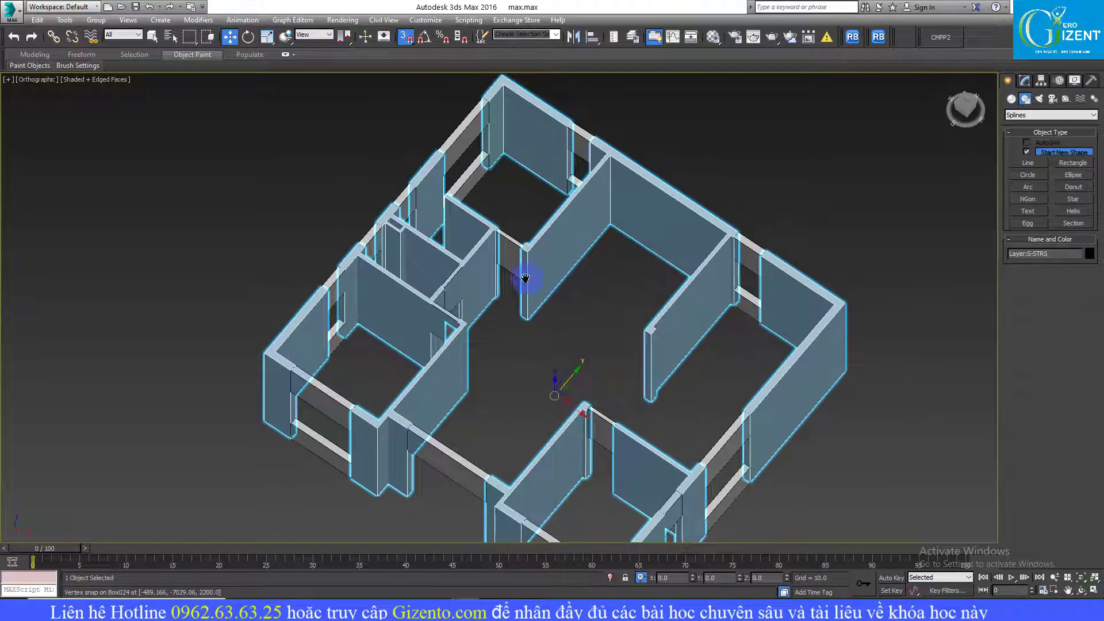
{"action": "key", "text": "t"}
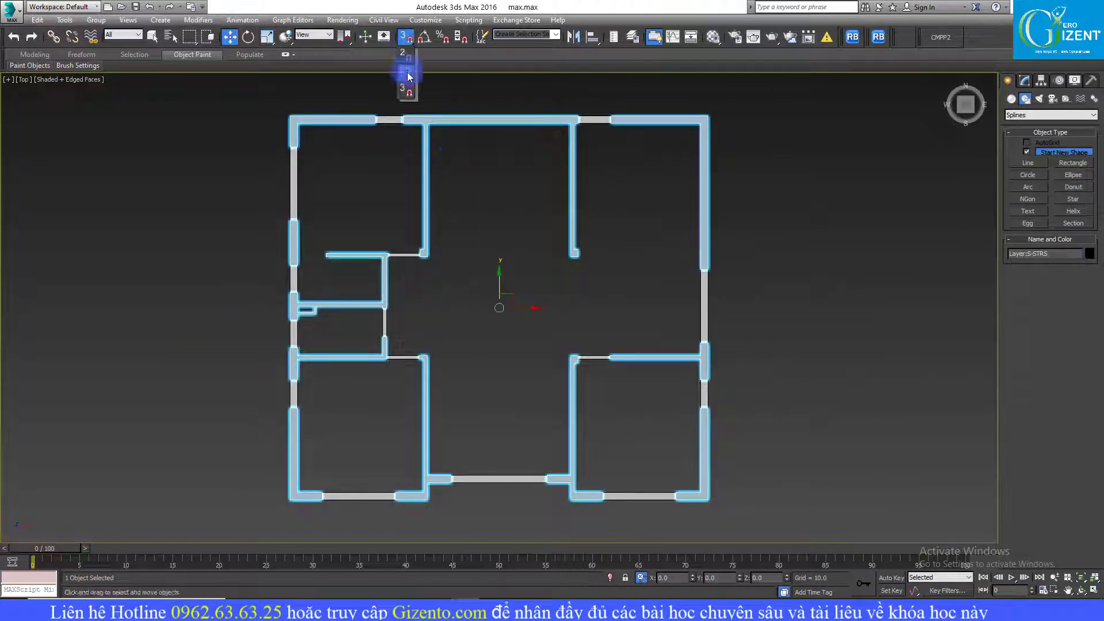
{"action": "left_click_drag", "start_coordinate": [404, 40], "coordinate": [407, 86]}
{"action": "middle_click_drag", "start_coordinate": [481, 157], "coordinate": [489, 177]}
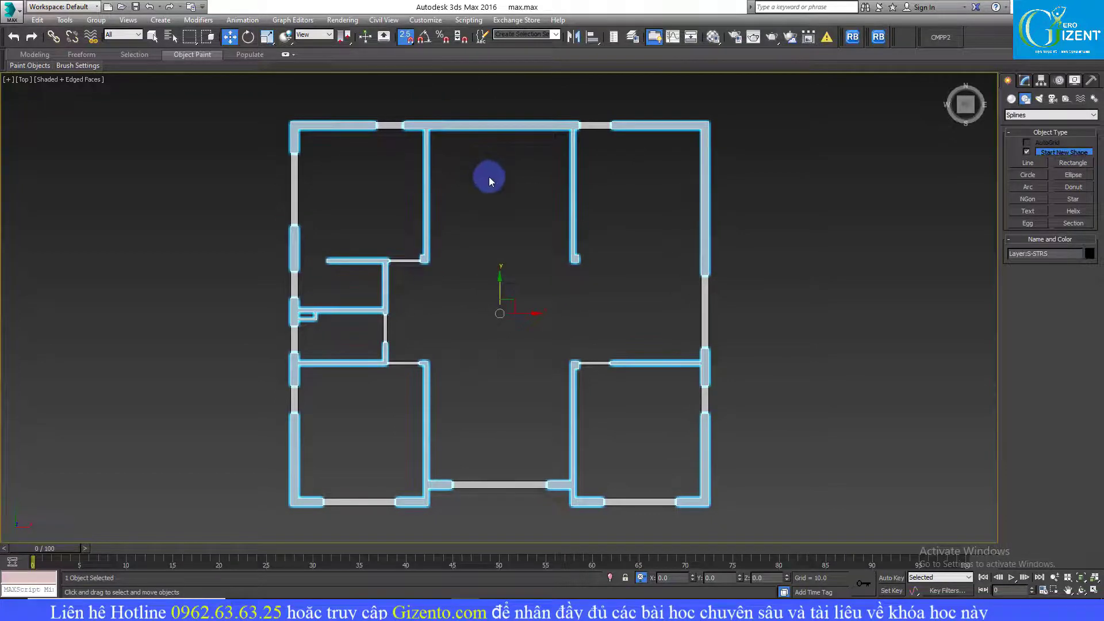
{"action": "left_click", "coordinate": [489, 177]}
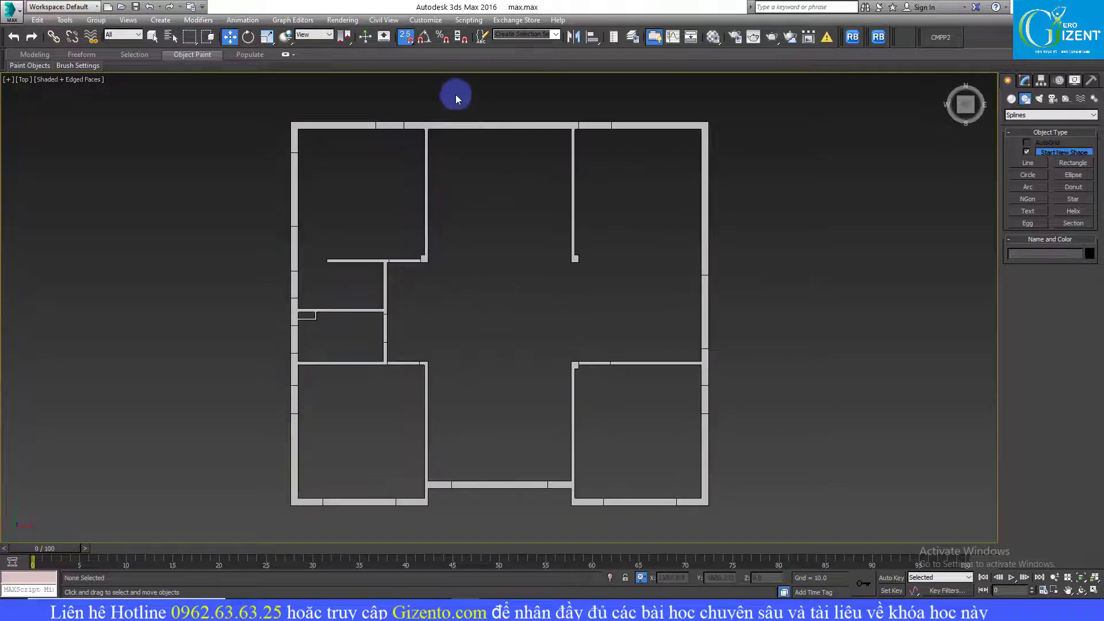
- Start a line at the top wall corner and pan to the lower rooms
{"action": "left_click", "coordinate": [1026, 166]}
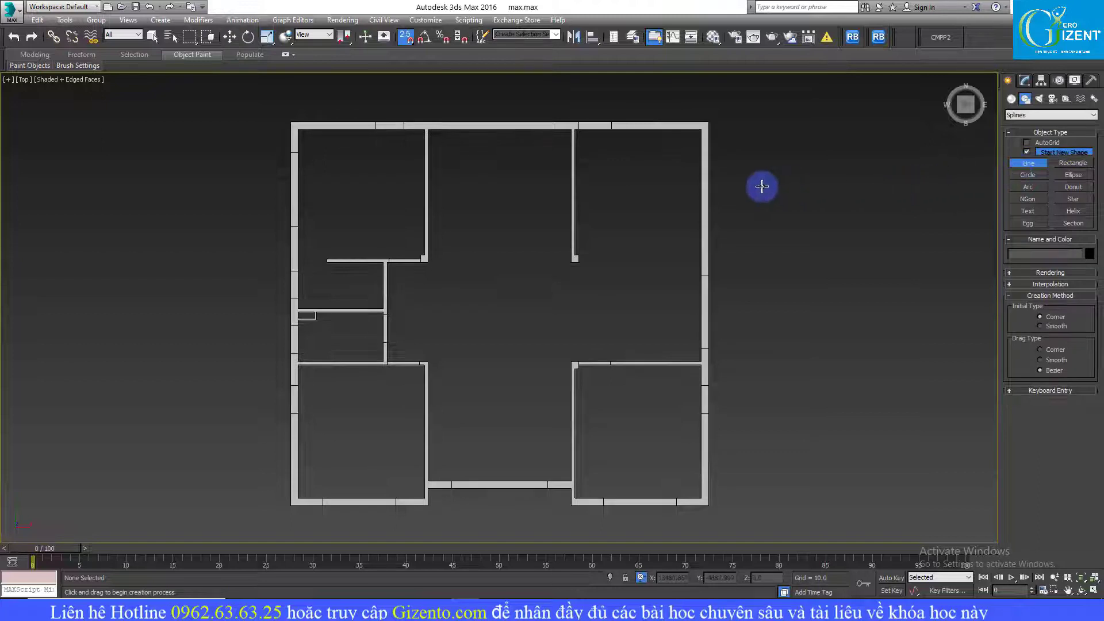
{"action": "scroll", "coordinate": [440, 134], "scroll_direction": "up", "scroll_amount": 2}
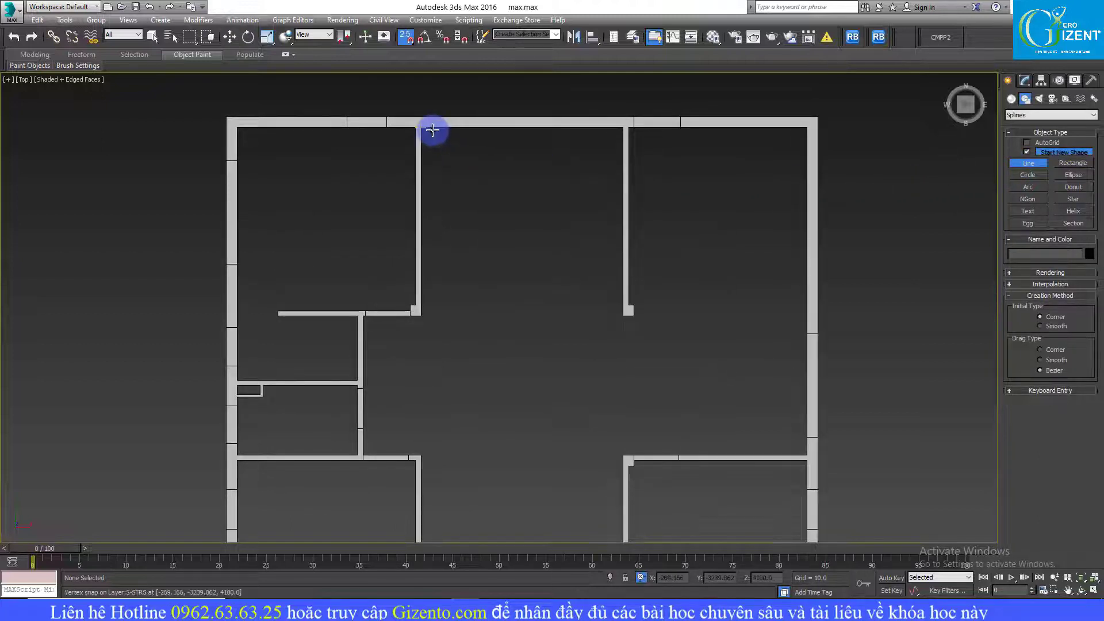
{"action": "left_click", "coordinate": [433, 131]}
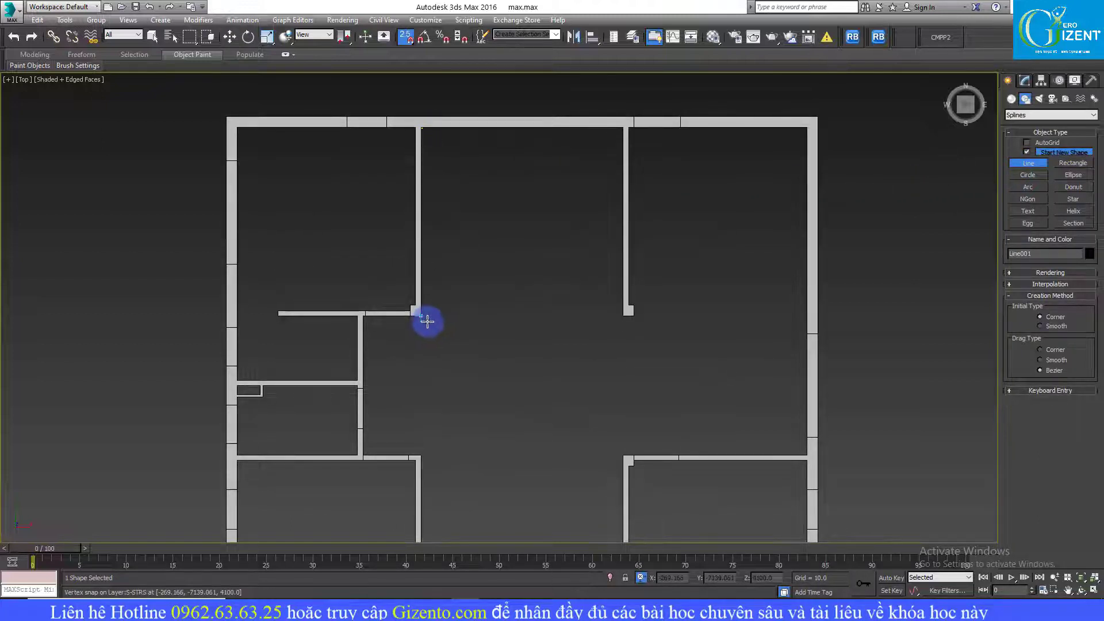
{"action": "scroll", "coordinate": [358, 317], "scroll_direction": "up", "scroll_amount": 1}
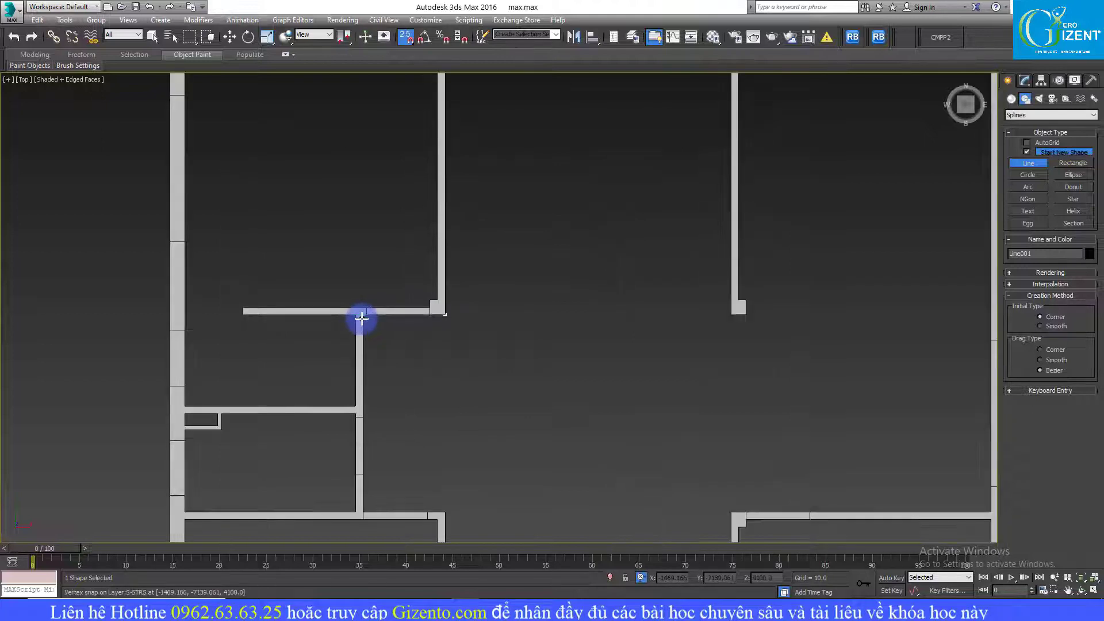
{"action": "middle_click_drag", "start_coordinate": [361, 318], "coordinate": [366, 167]}
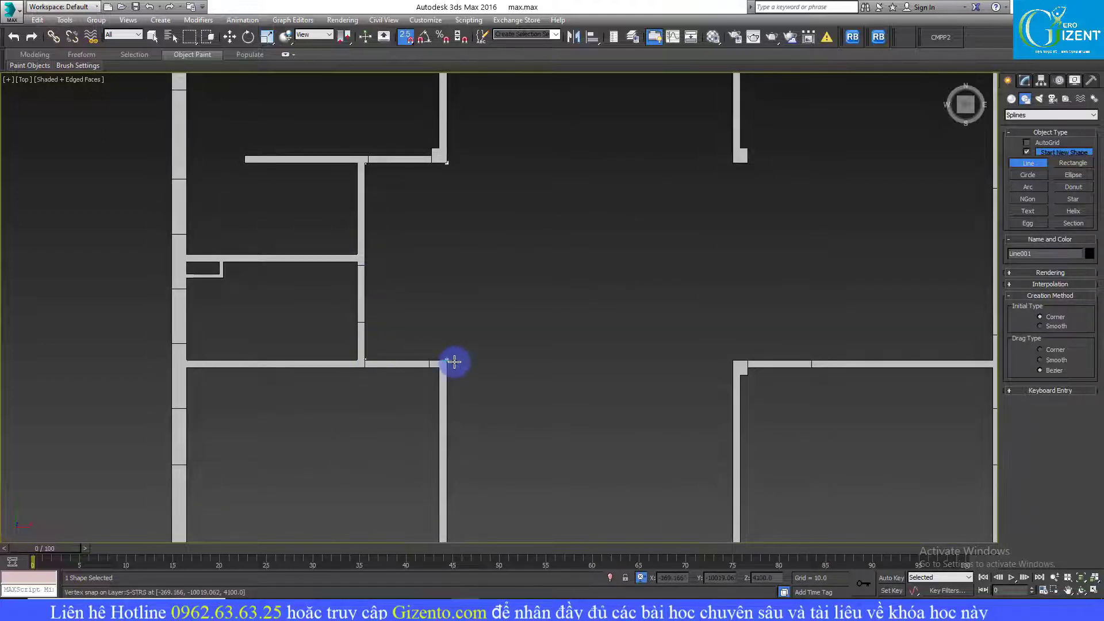
{"action": "scroll", "coordinate": [453, 362], "scroll_direction": "down", "scroll_amount": 1}
{"action": "middle_click_drag", "start_coordinate": [453, 362], "coordinate": [473, 184]}
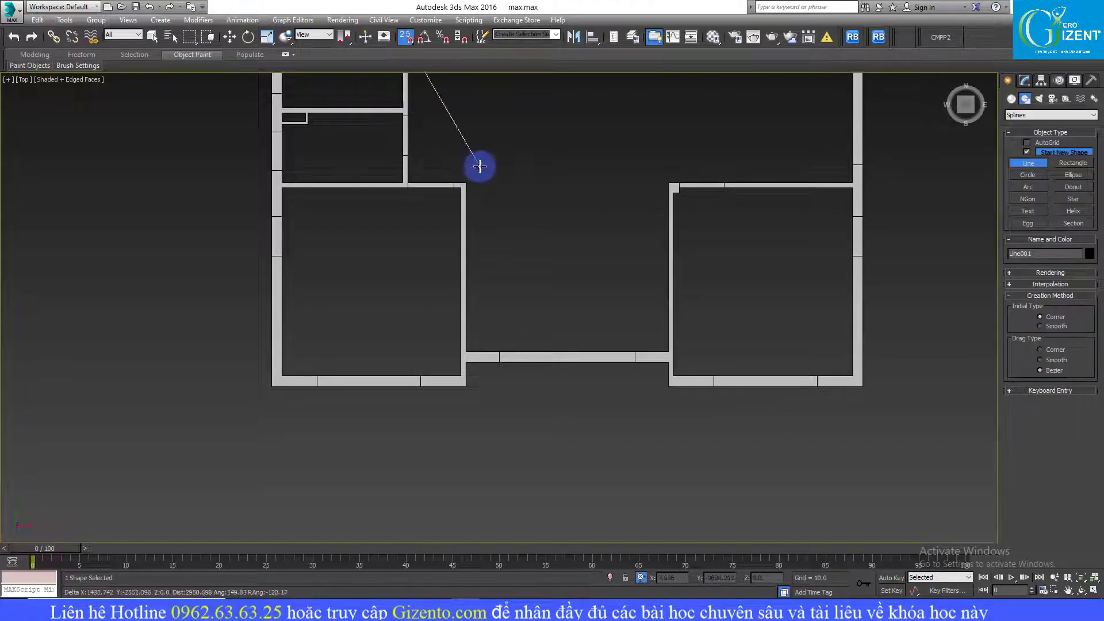
{"action": "middle_click_drag", "start_coordinate": [480, 166], "coordinate": [466, 207]}
{"action": "scroll", "coordinate": [419, 221], "scroll_direction": "up", "scroll_amount": 2}
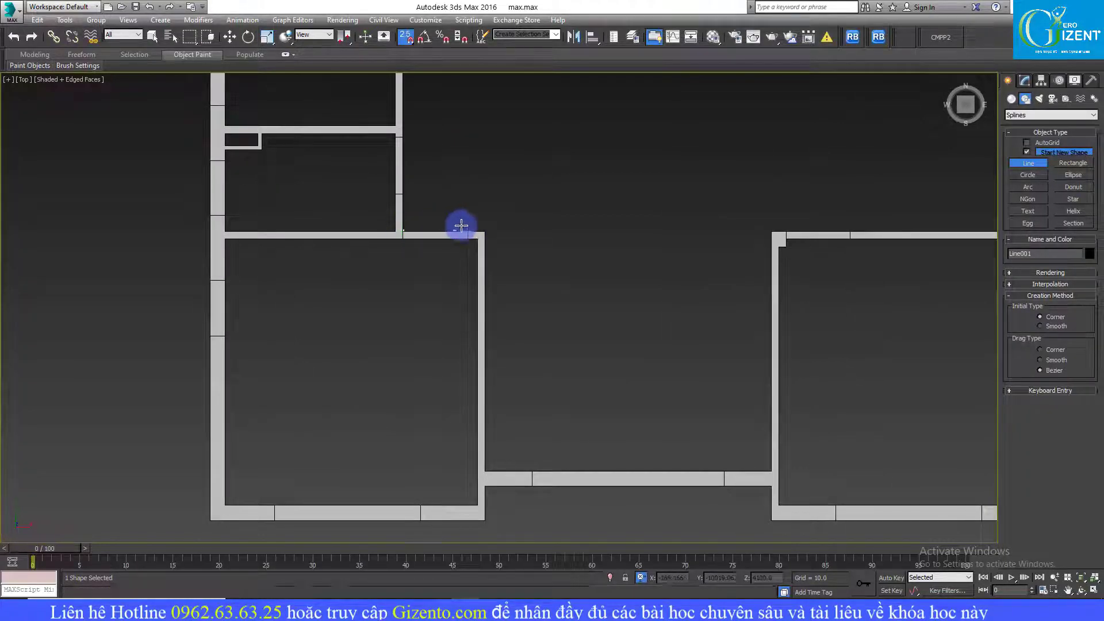
- Add line points at the wall corners and close Line001 at its start point
{"action": "left_click", "coordinate": [486, 230]}
{"action": "left_click", "coordinate": [487, 469]}
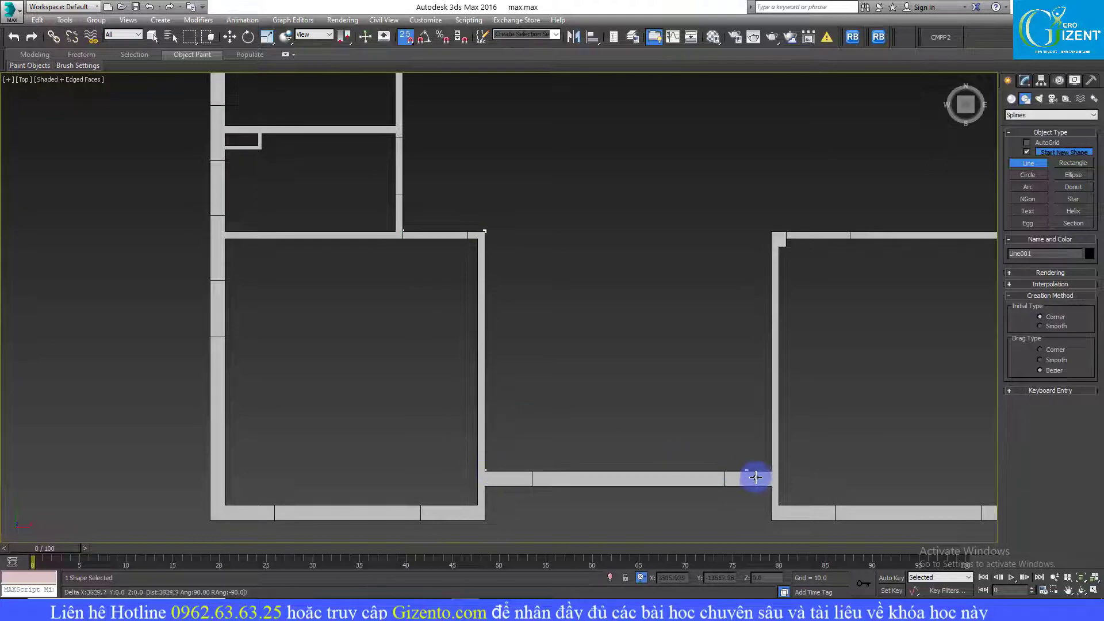
{"action": "left_click", "coordinate": [768, 455]}
{"action": "scroll", "coordinate": [727, 436], "scroll_direction": "down", "scroll_amount": 2}
{"action": "scroll", "coordinate": [702, 198], "scroll_direction": "down", "scroll_amount": 1}
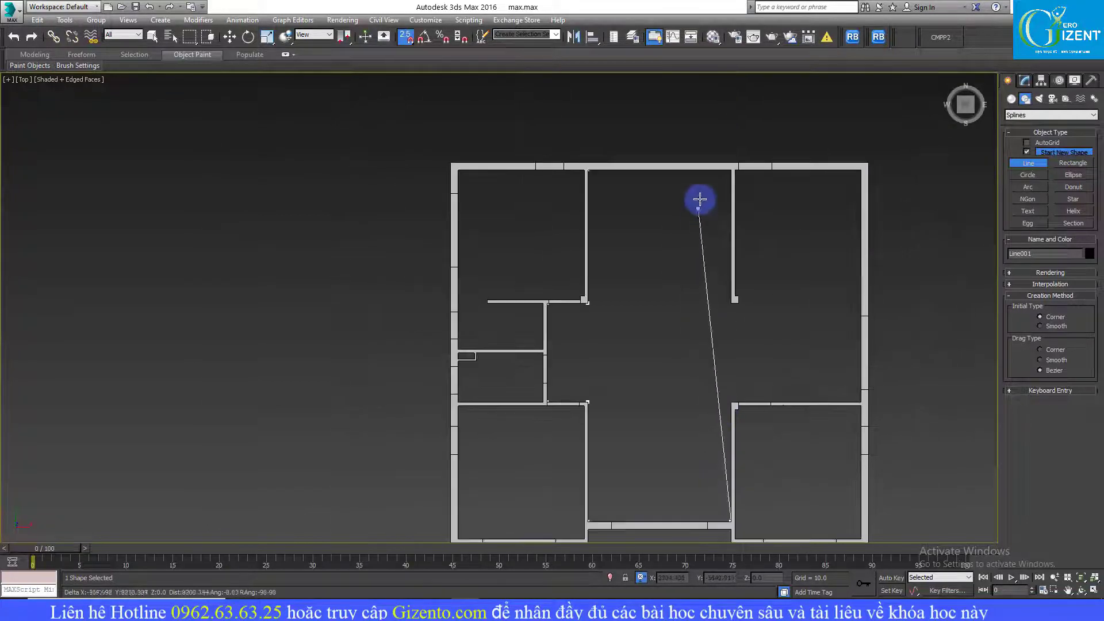
{"action": "scroll", "coordinate": [728, 160], "scroll_direction": "up", "scroll_amount": 1}
{"action": "left_click", "coordinate": [543, 159]}
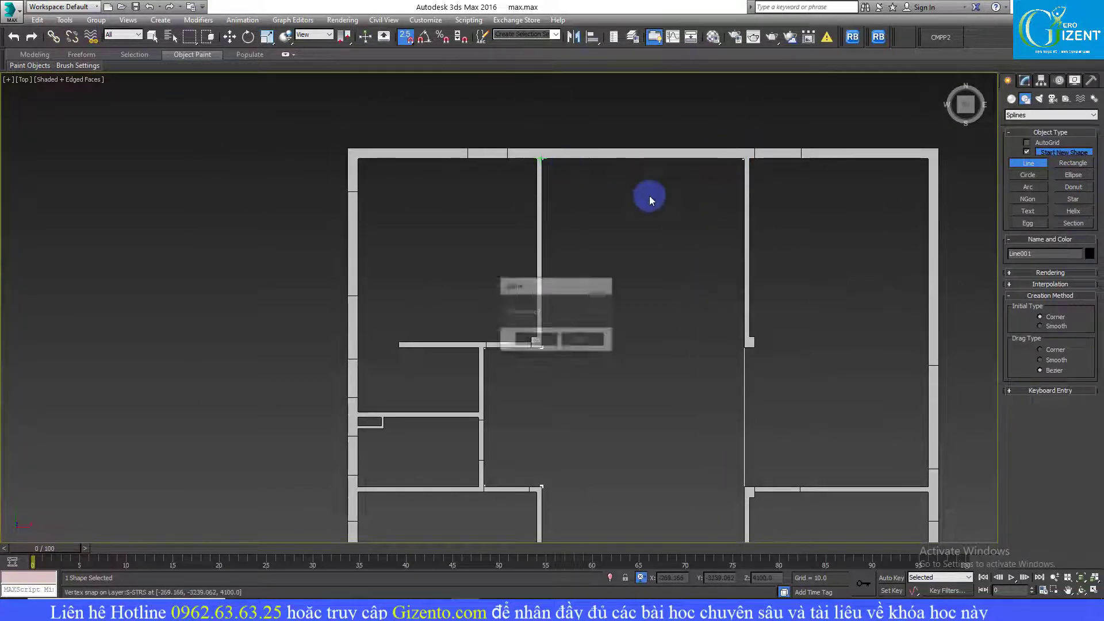
{"action": "left_click", "coordinate": [556, 340]}
- Orbit to check the walls in 3D, move the outline aside, and return to Top view
{"action": "middle_click_drag", "start_coordinate": [631, 303], "coordinate": [592, 256], "text": "alt"}
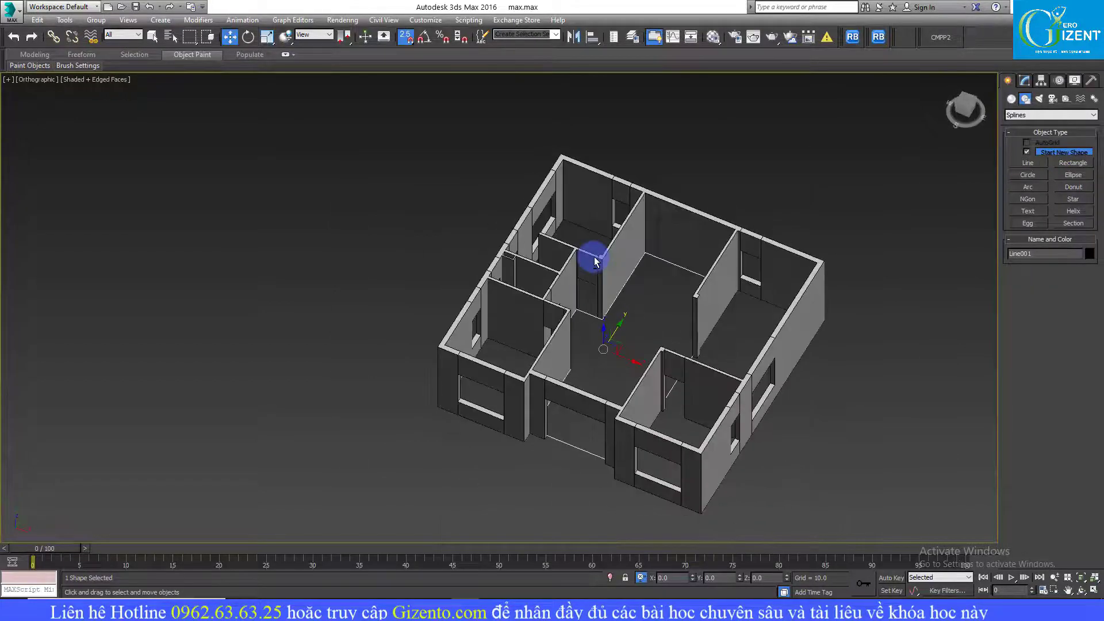
{"action": "left_click_drag", "start_coordinate": [489, 304], "coordinate": [298, 234]}
{"action": "scroll", "coordinate": [370, 232], "scroll_direction": "down", "scroll_amount": 2}
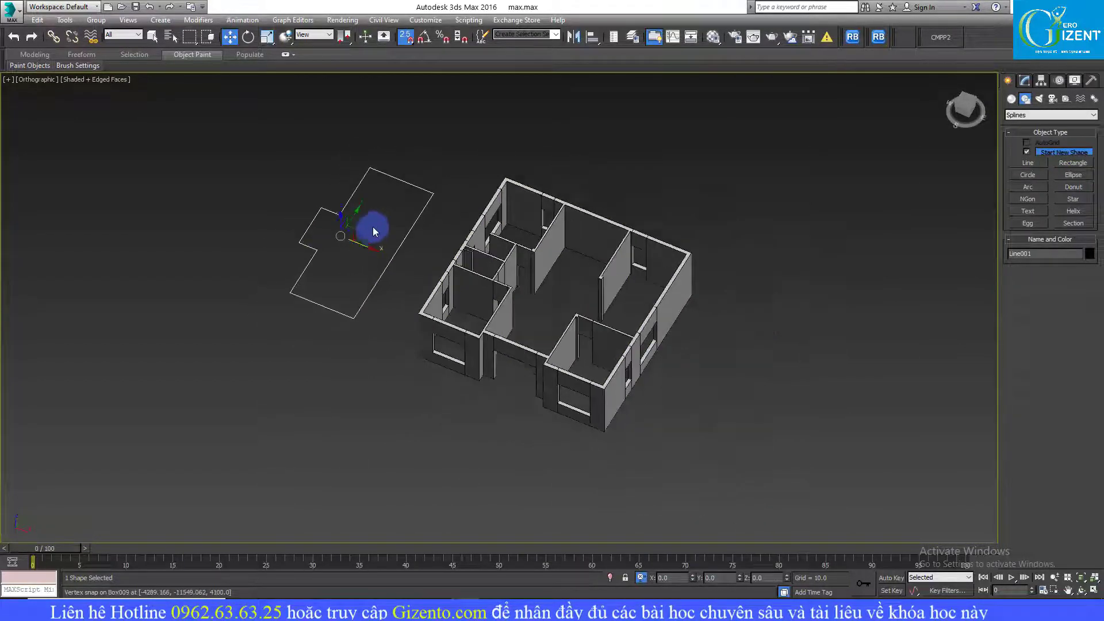
{"action": "mouse_move", "coordinate": [373, 226]}
{"action": "middle_mouse_down", "text": "alt"}
{"action": "mouse_move", "coordinate": [352, 197]}
{"action": "mouse_move", "coordinate": [380, 217]}
{"action": "middle_mouse_up", "text": "alt"}
{"action": "key", "text": "t"}
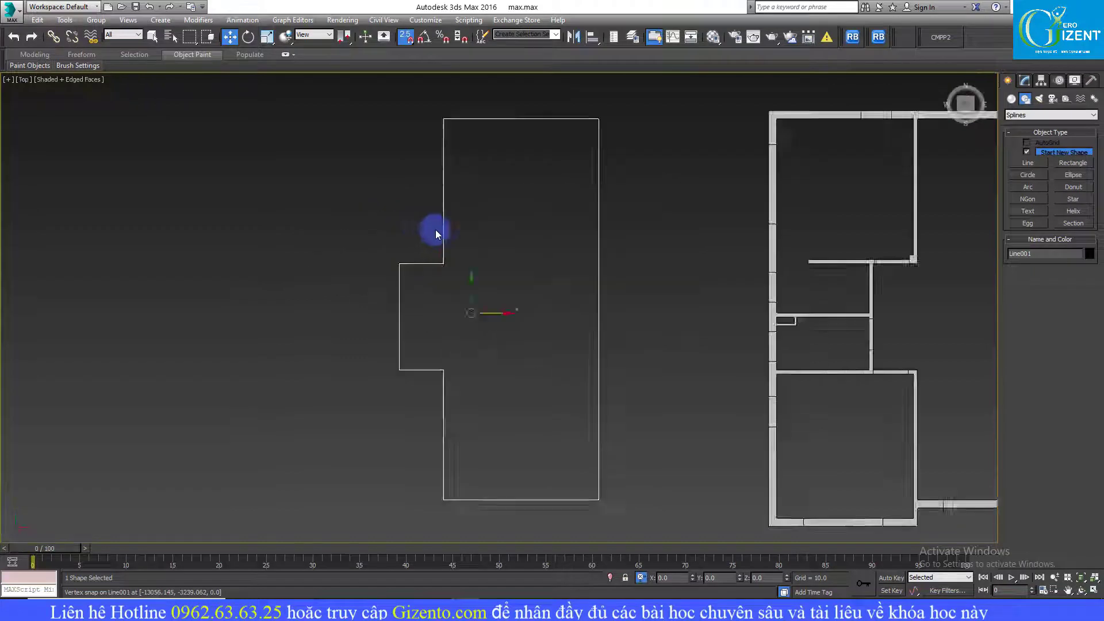
- Move Line001 onto the middle section of the walls and frame the whole plan
{"action": "scroll", "coordinate": [436, 229], "scroll_direction": "down", "scroll_amount": 2}
{"action": "left_click_drag", "start_coordinate": [475, 240], "coordinate": [705, 236]}
{"action": "middle_click_drag", "start_coordinate": [809, 228], "coordinate": [557, 234]}
{"action": "scroll", "coordinate": [508, 196], "scroll_direction": "up", "scroll_amount": 3}
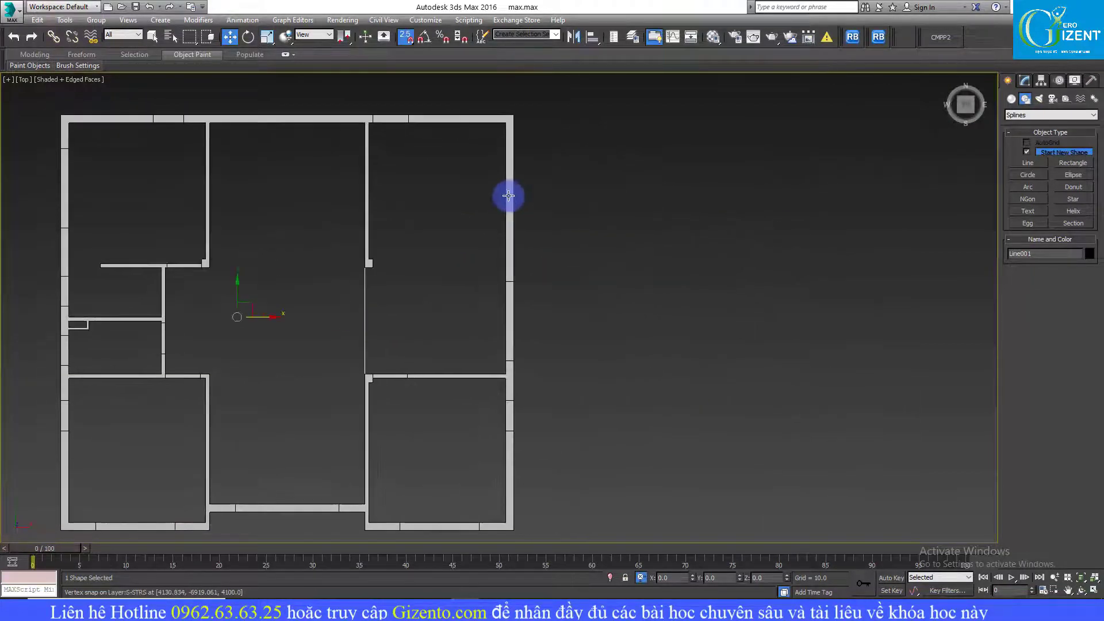
{"action": "middle_click_drag", "start_coordinate": [439, 198], "coordinate": [437, 190]}
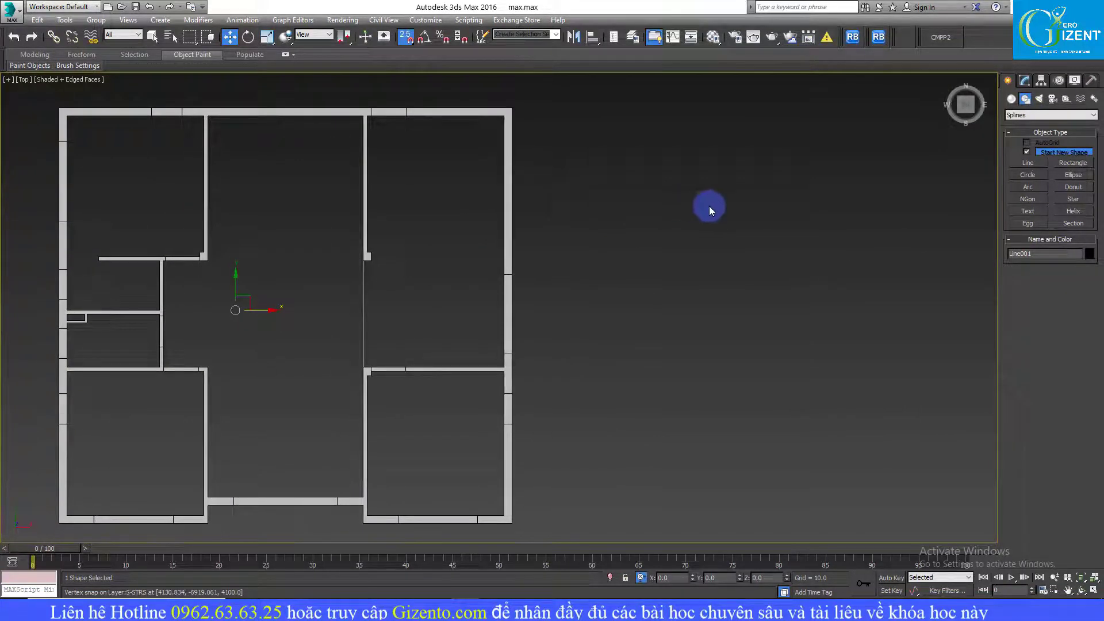
- Draw a 6780 × 3690 rectangle spanning the upper-right room
{"action": "left_click", "coordinate": [1072, 163]}
{"action": "scroll", "coordinate": [360, 133], "scroll_direction": "up", "scroll_amount": 3}
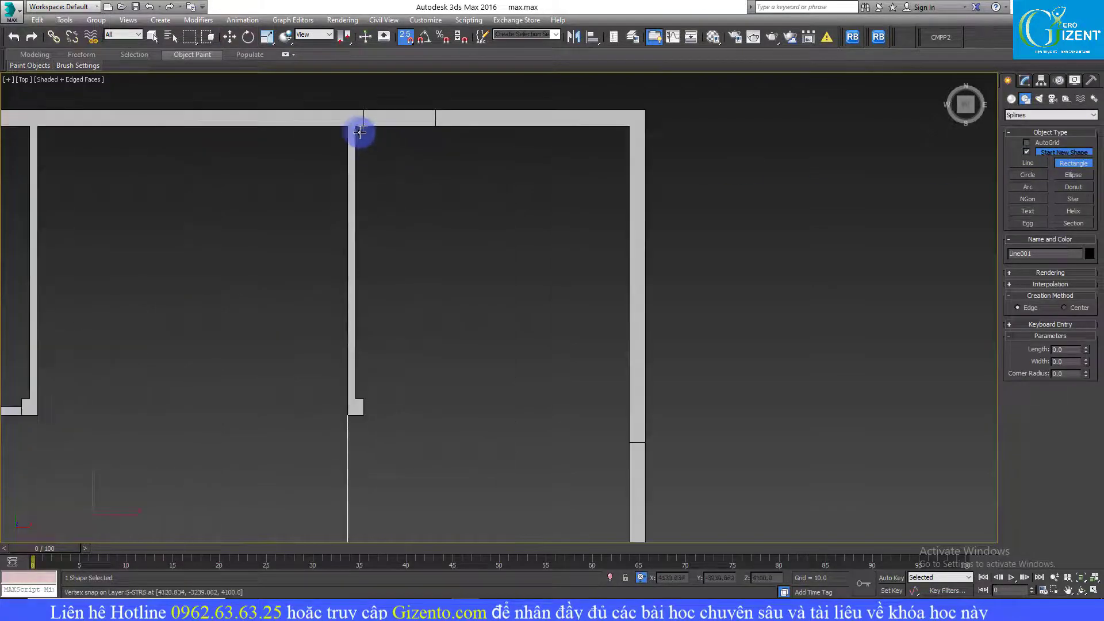
{"action": "left_click_drag", "start_coordinate": [359, 132], "coordinate": [513, 387]}
{"action": "scroll", "coordinate": [394, 178], "scroll_direction": "down", "scroll_amount": 3}
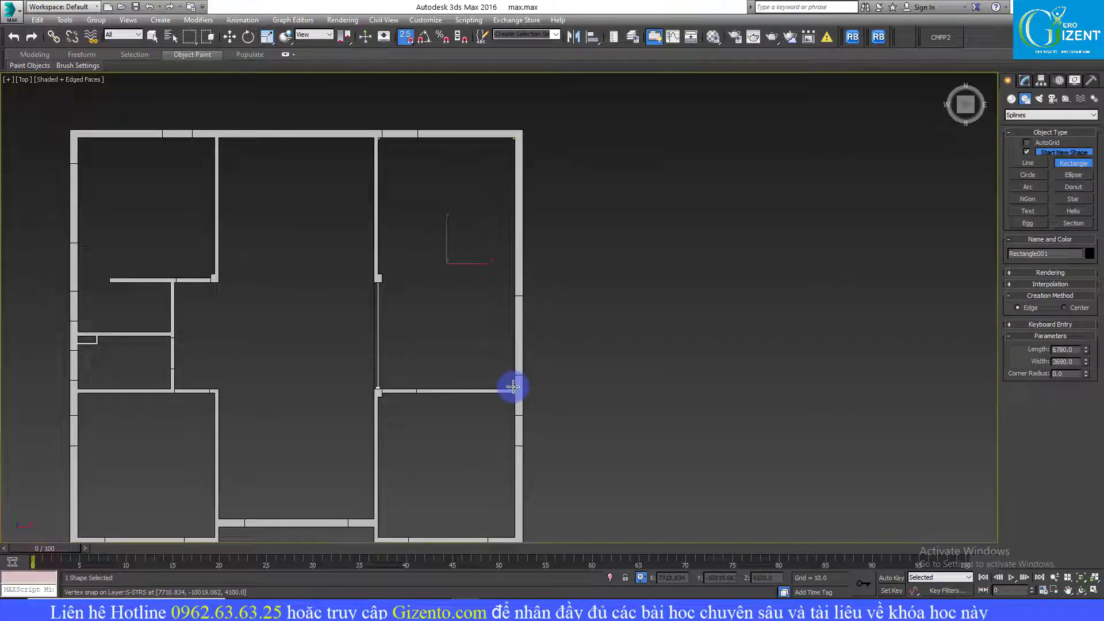
{"action": "left_click", "coordinate": [509, 380]}
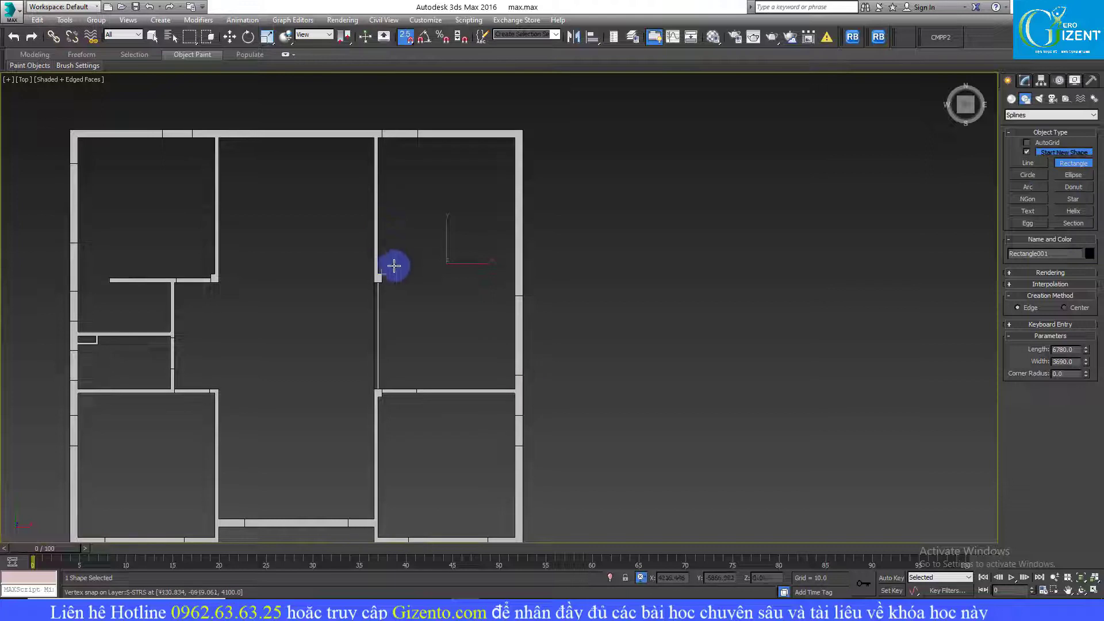
{"action": "scroll", "coordinate": [394, 263], "scroll_direction": "down", "scroll_amount": 2}
{"action": "scroll", "coordinate": [422, 244], "scroll_direction": "up", "scroll_amount": 3}
- Convert Rectangle001 to an Editable Spline
{"action": "right_click", "coordinate": [439, 274]}
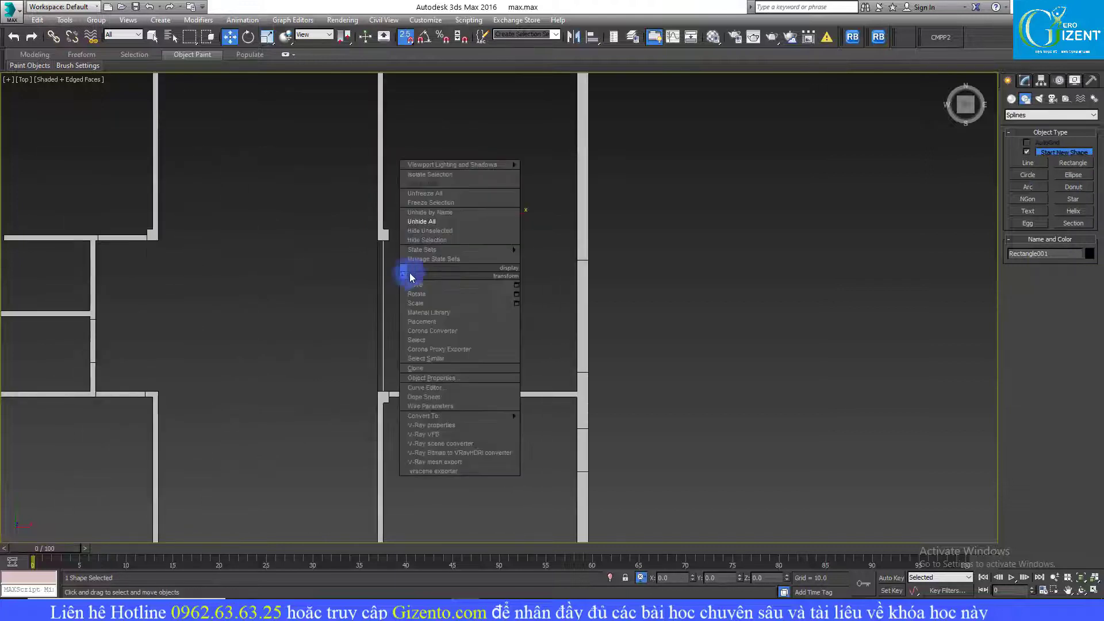
{"action": "mouse_move", "coordinate": [423, 416]}
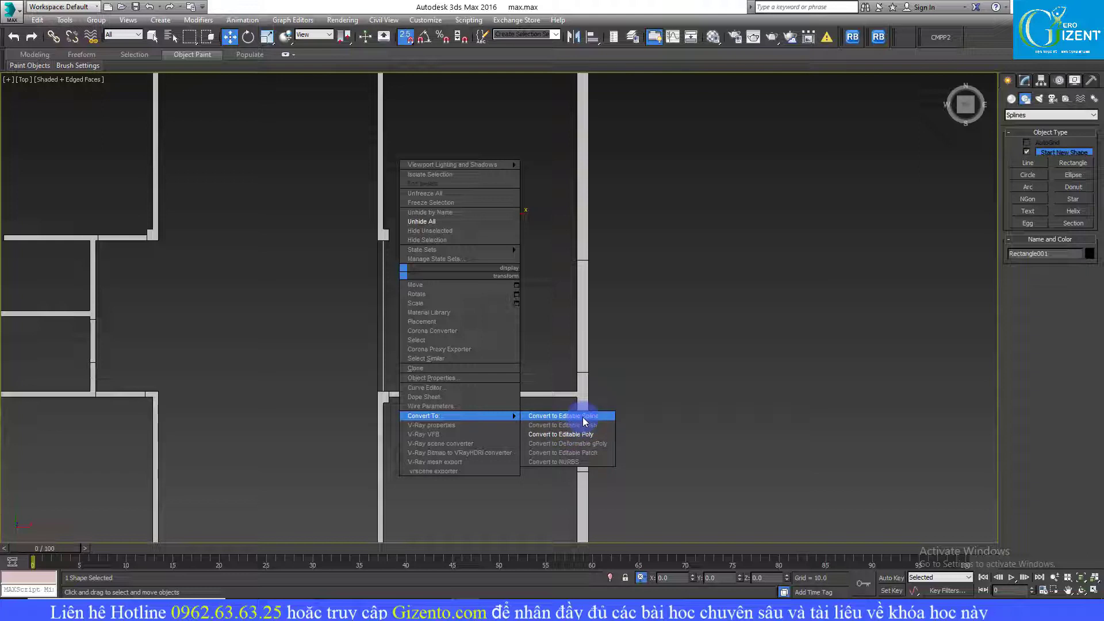
{"action": "left_click", "coordinate": [584, 416]}
{"action": "scroll", "coordinate": [480, 217], "scroll_direction": "down", "scroll_amount": 2}
{"action": "scroll", "coordinate": [471, 210], "scroll_direction": "down", "scroll_amount": 2}
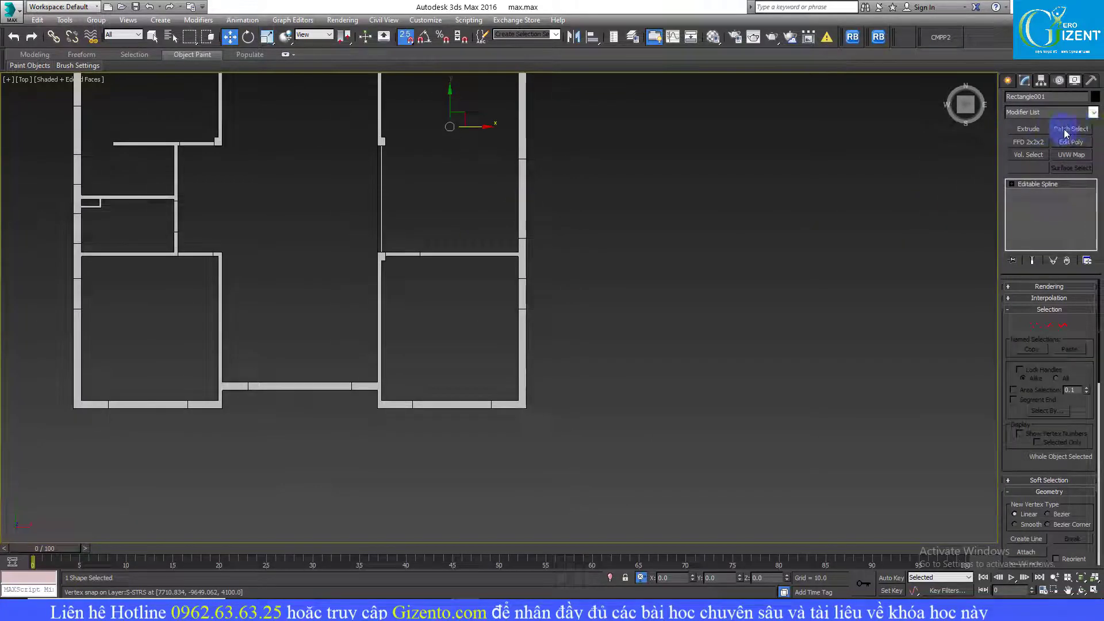
{"action": "middle_click_drag", "start_coordinate": [809, 175], "coordinate": [712, 193]}
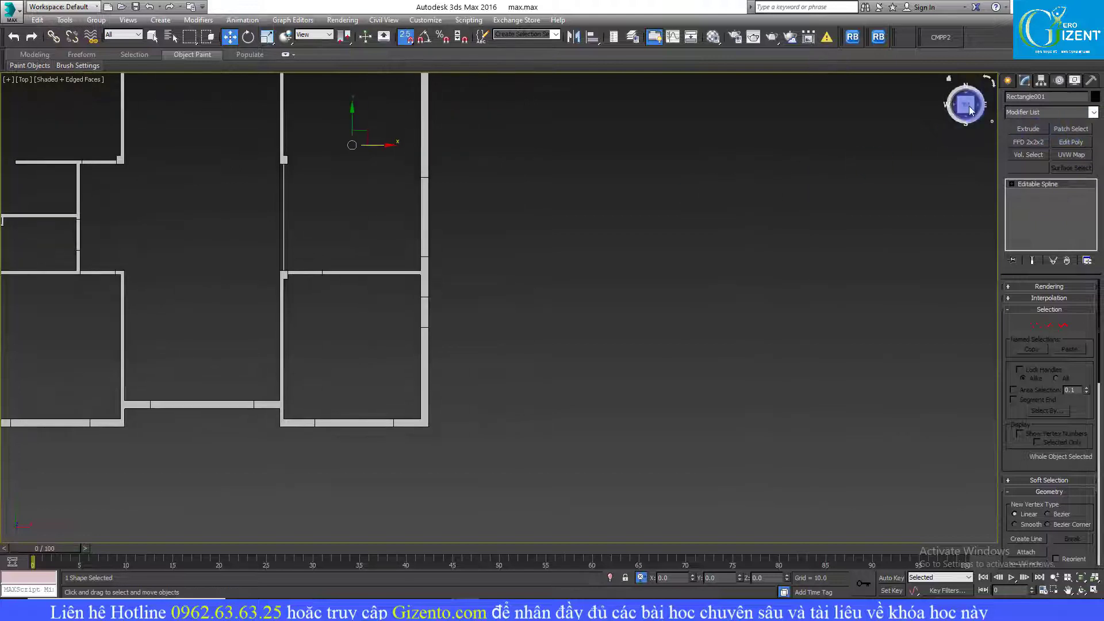
{"action": "left_click", "coordinate": [1008, 80]}
- Draw snapped rectangles in the lower-right, lower-left and upper-left rooms (about 3890 × 3690, 3790 × 3580)
{"action": "left_click", "coordinate": [1067, 167]}
{"action": "scroll", "coordinate": [249, 382], "scroll_direction": "up", "scroll_amount": 2}
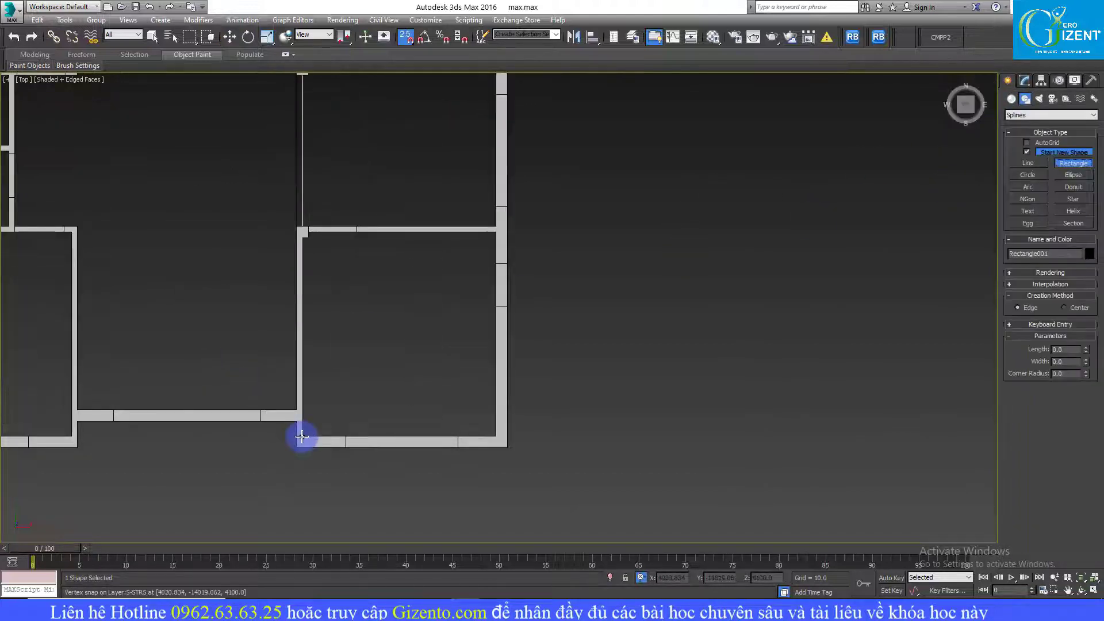
{"action": "left_click_drag", "start_coordinate": [303, 435], "coordinate": [498, 232]}
{"action": "scroll", "coordinate": [499, 231], "scroll_direction": "down", "scroll_amount": 2}
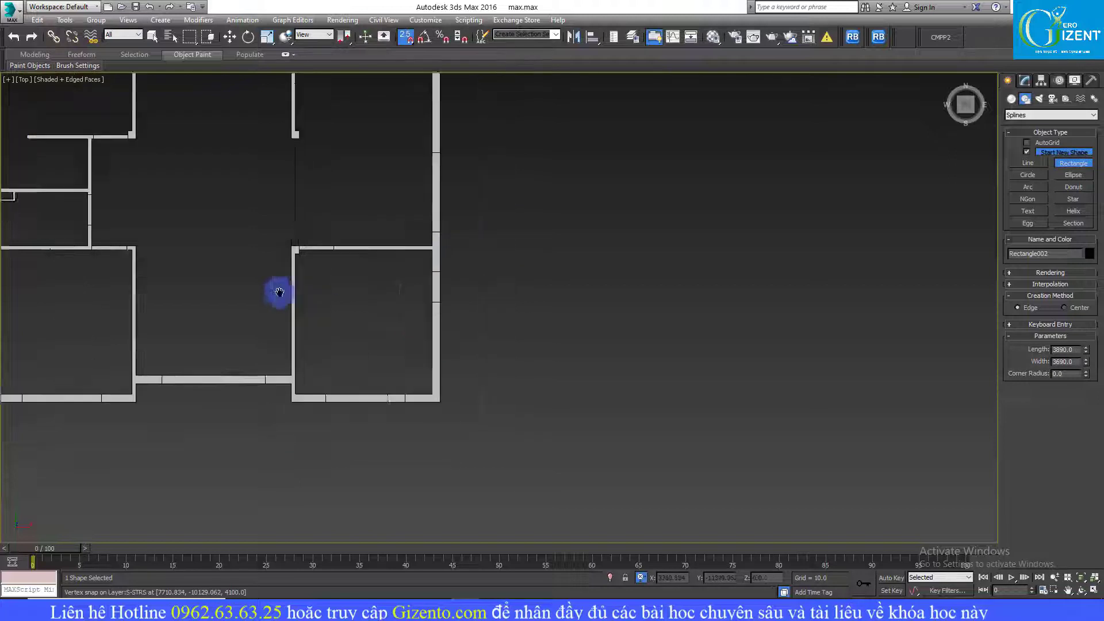
{"action": "middle_click_drag", "start_coordinate": [260, 269], "coordinate": [230, 360]}
{"action": "mouse_move", "coordinate": [248, 377]}
{"action": "left_mouse_down"}
{"action": "mouse_move", "coordinate": [394, 247]}
{"action": "mouse_move", "coordinate": [387, 236]}
{"action": "left_mouse_up"}
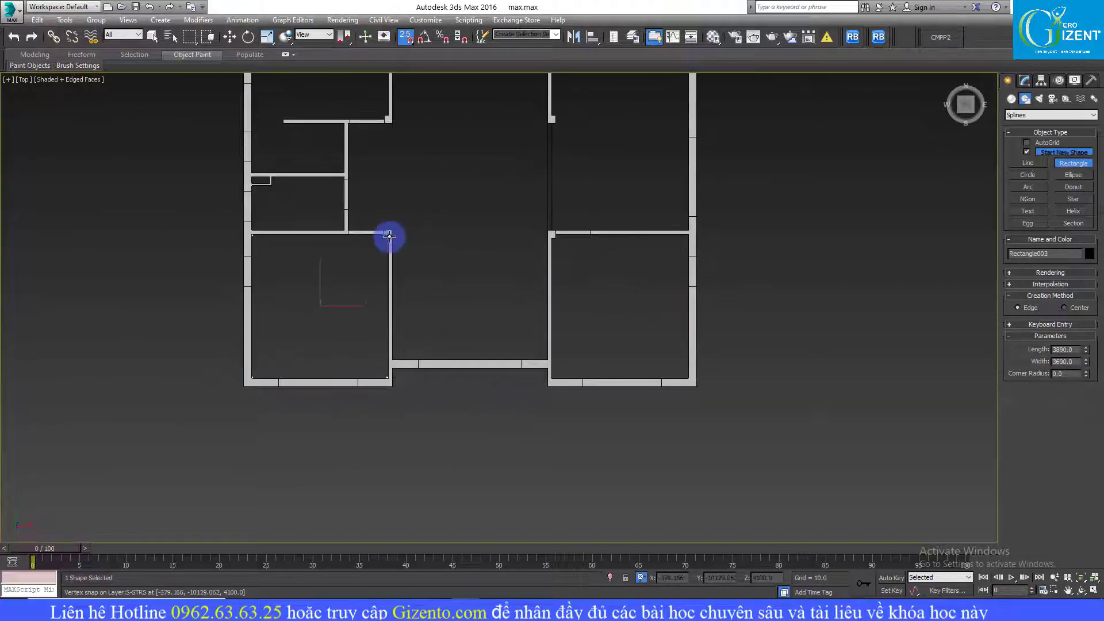
{"action": "middle_click_drag", "start_coordinate": [383, 214], "coordinate": [370, 424]}
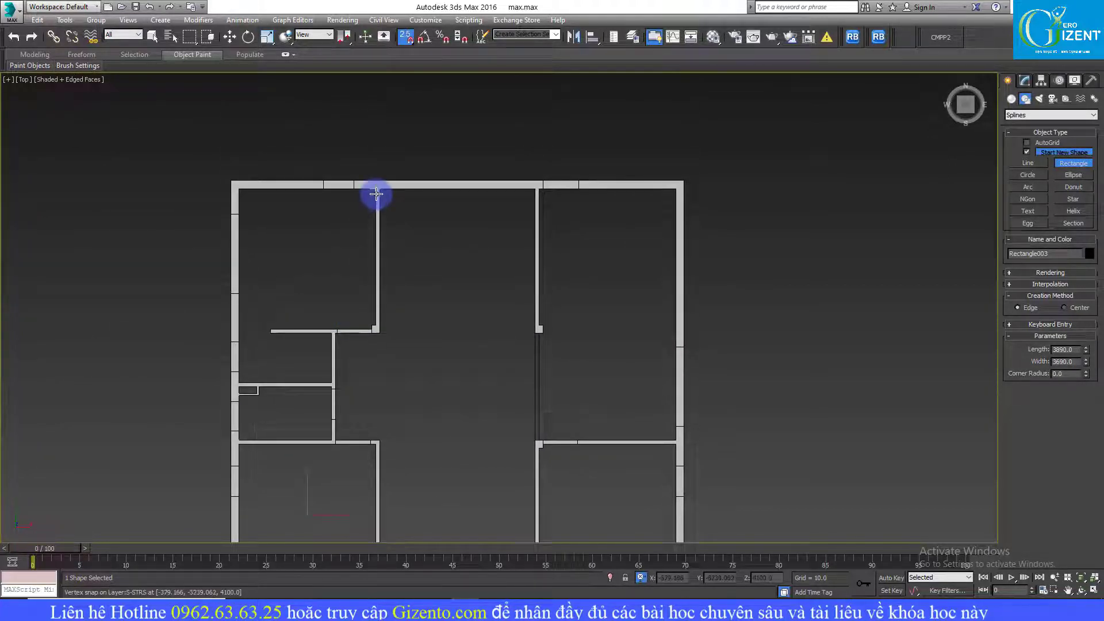
{"action": "mouse_move", "coordinate": [241, 189]}
{"action": "left_mouse_down"}
{"action": "mouse_move", "coordinate": [386, 322]}
{"action": "mouse_move", "coordinate": [360, 338]}
{"action": "left_mouse_up"}
{"action": "scroll", "coordinate": [386, 323], "scroll_direction": "up", "scroll_amount": 3}
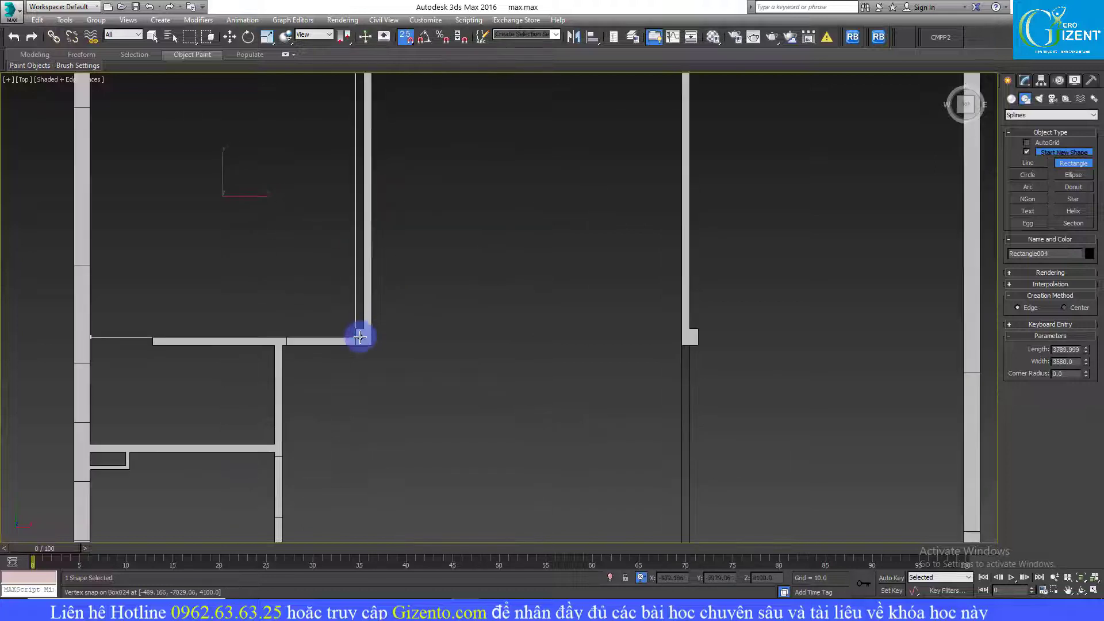
{"action": "scroll", "coordinate": [358, 308], "scroll_direction": "down", "scroll_amount": 2}
- Convert the upper-left rectangle, Rectangle004, to an Editable Spline
{"action": "right_click", "coordinate": [343, 274]}
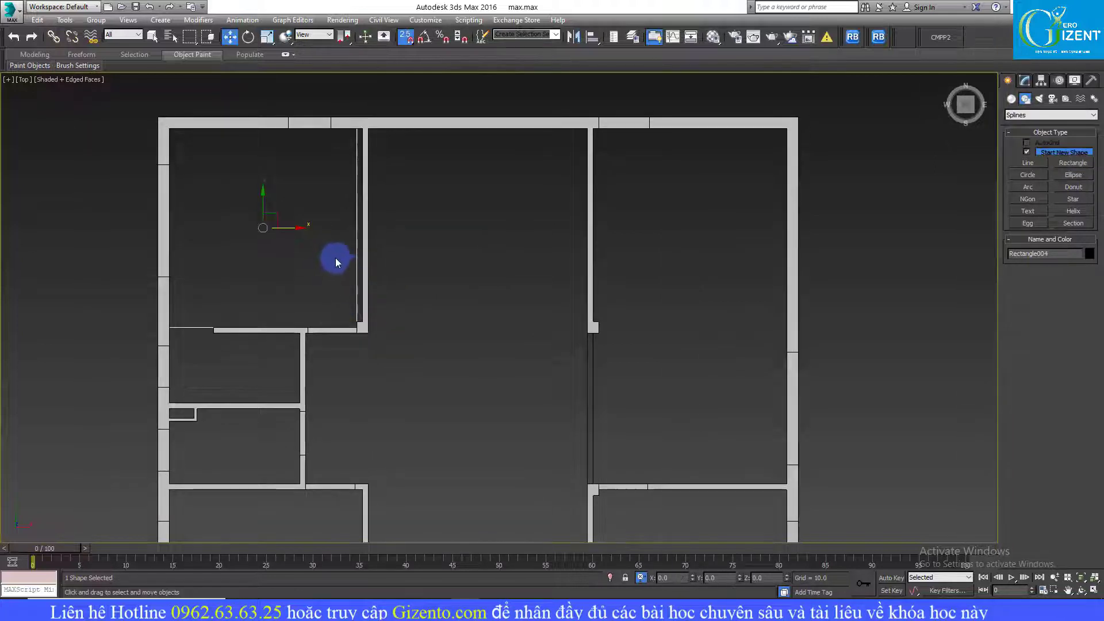
{"action": "left_click", "coordinate": [495, 399]}
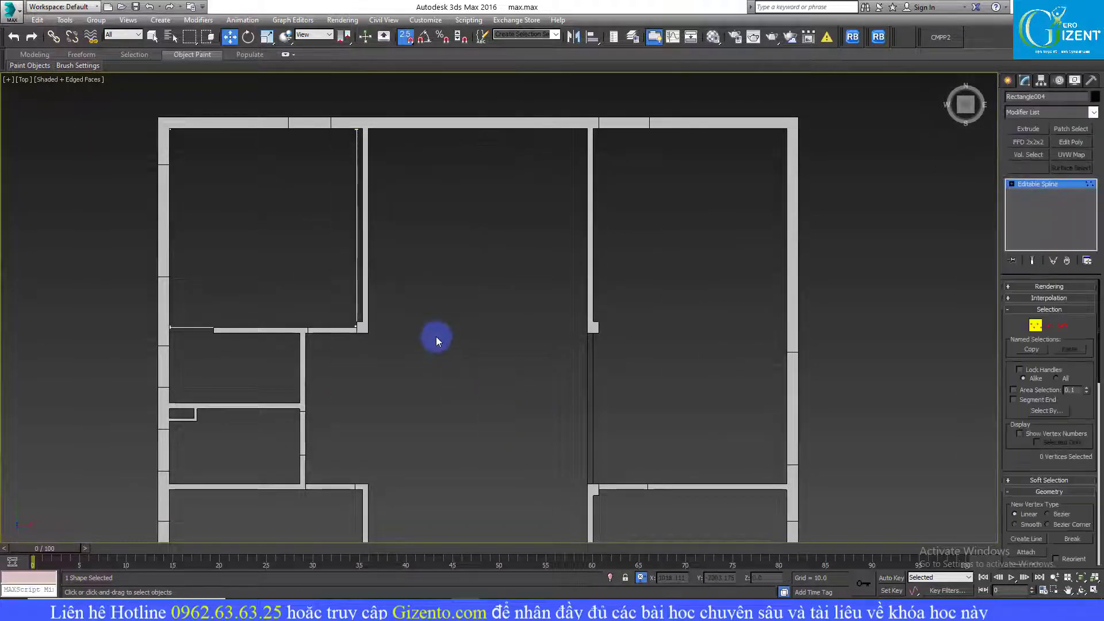
{"action": "middle_click_drag", "start_coordinate": [427, 342], "coordinate": [426, 357]}
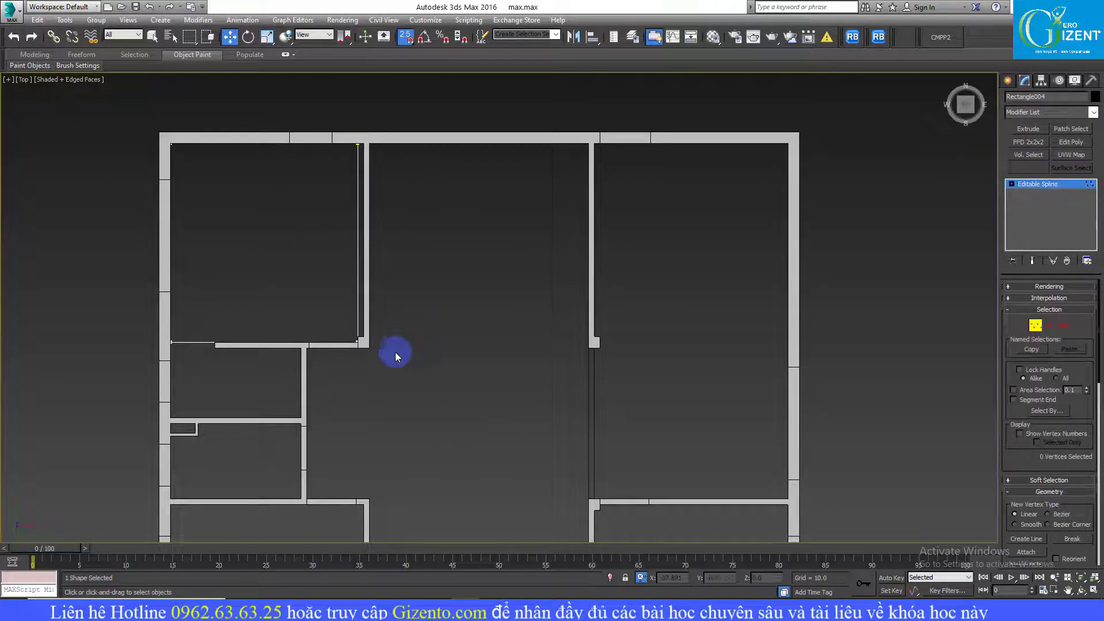
- Move its two right-edge vertices onto the inner wall and return to Top view
{"action": "mouse_move", "coordinate": [387, 399]}
{"action": "left_mouse_down"}
{"action": "mouse_move", "coordinate": [332, 164]}
{"action": "mouse_move", "coordinate": [361, 143]}
{"action": "left_mouse_up"}
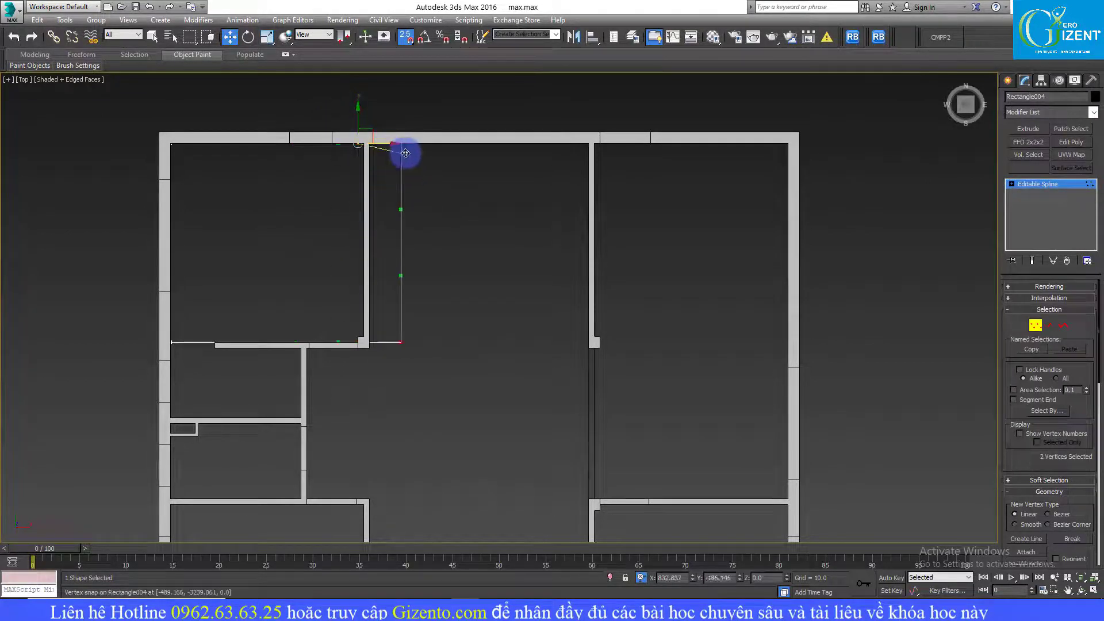
{"action": "scroll", "coordinate": [373, 189], "scroll_direction": "down", "scroll_amount": 5}
{"action": "mouse_move", "coordinate": [387, 234]}
{"action": "middle_mouse_down", "text": "alt"}
{"action": "mouse_move", "coordinate": [369, 184]}
{"action": "mouse_move", "coordinate": [375, 347]}
{"action": "mouse_move", "coordinate": [403, 376]}
{"action": "middle_mouse_up", "text": "alt"}
{"action": "key", "text": "t"}
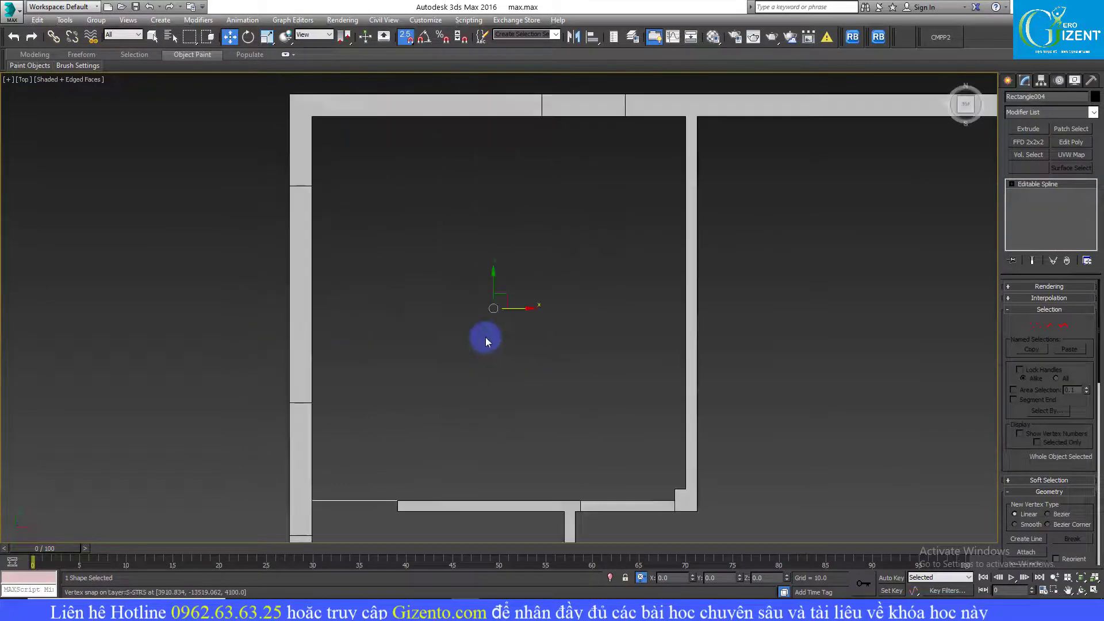
{"action": "scroll", "coordinate": [308, 136], "scroll_direction": "down", "scroll_amount": 3}
{"action": "scroll", "coordinate": [456, 298], "scroll_direction": "down", "scroll_amount": 2}
{"action": "scroll", "coordinate": [95, 199], "scroll_direction": "up", "scroll_amount": 6}
- Select the room shapes and convert them to Editable Poly
{"action": "key", "text": "ctrl+a"}
{"action": "scroll", "coordinate": [132, 201], "scroll_direction": "down", "scroll_amount": 5}
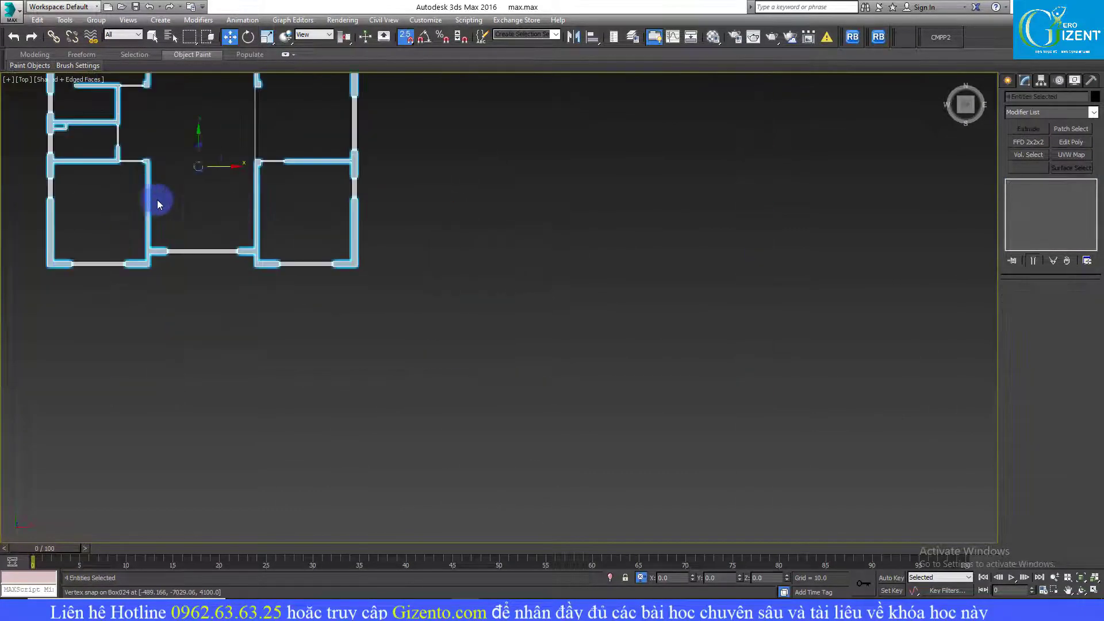
{"action": "left_click_drag", "start_coordinate": [161, 293], "coordinate": [160, 293]}
{"action": "mouse_move", "coordinate": [279, 261]}
{"action": "middle_mouse_down", "text": "alt"}
{"action": "mouse_move", "coordinate": [303, 216]}
{"action": "mouse_move", "coordinate": [309, 230]}
{"action": "middle_mouse_up", "text": "alt"}
{"action": "right_click", "coordinate": [309, 228]}
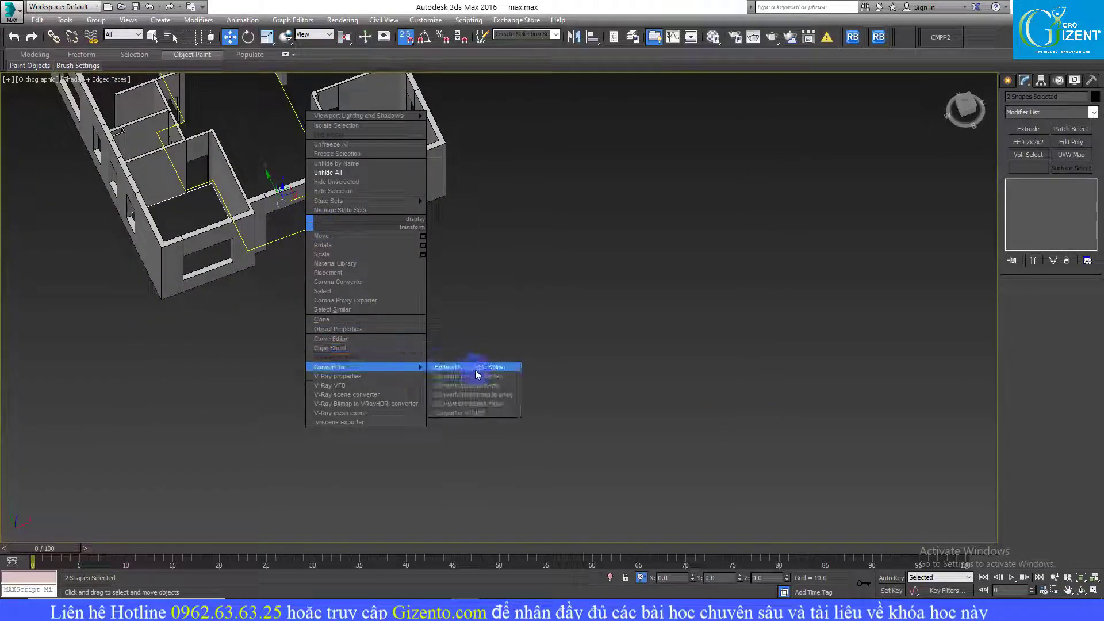
{"action": "left_click", "coordinate": [478, 368]}
- Orbit around the rooms and select the Line001 outline
{"action": "mouse_move", "coordinate": [420, 286]}
{"action": "middle_mouse_down", "text": "alt"}
{"action": "mouse_move", "coordinate": [404, 387]}
{"action": "mouse_move", "coordinate": [328, 270]}
{"action": "middle_mouse_up", "text": "alt"}
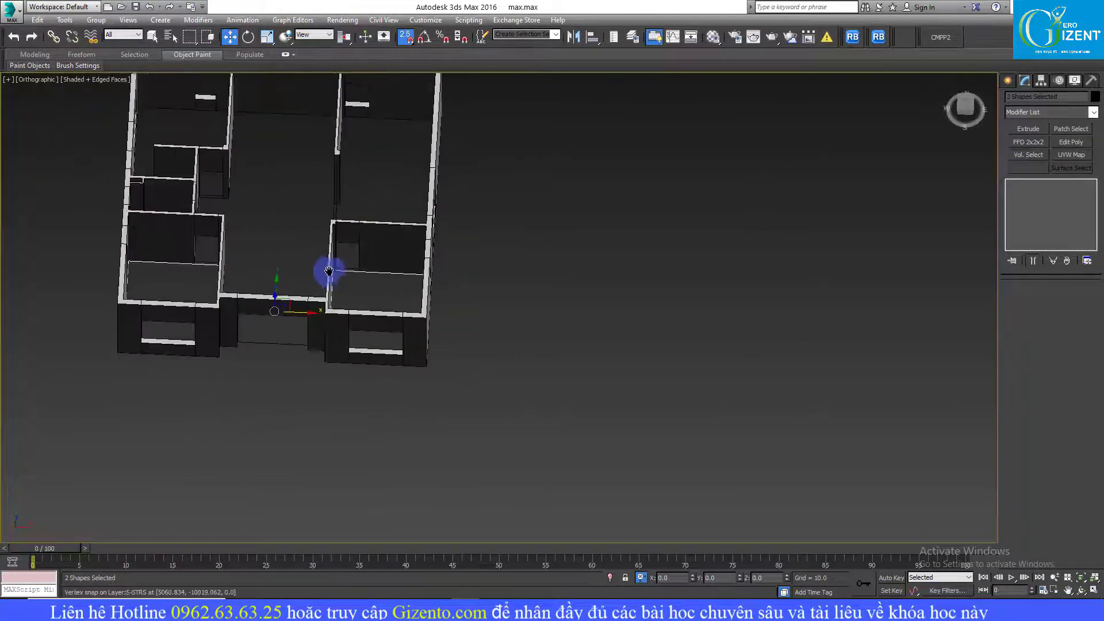
{"action": "scroll", "coordinate": [345, 239], "scroll_direction": "up", "scroll_amount": 3}
{"action": "scroll", "coordinate": [378, 318], "scroll_direction": "up", "scroll_amount": 3}
{"action": "scroll", "coordinate": [388, 319], "scroll_direction": "up", "scroll_amount": 2}
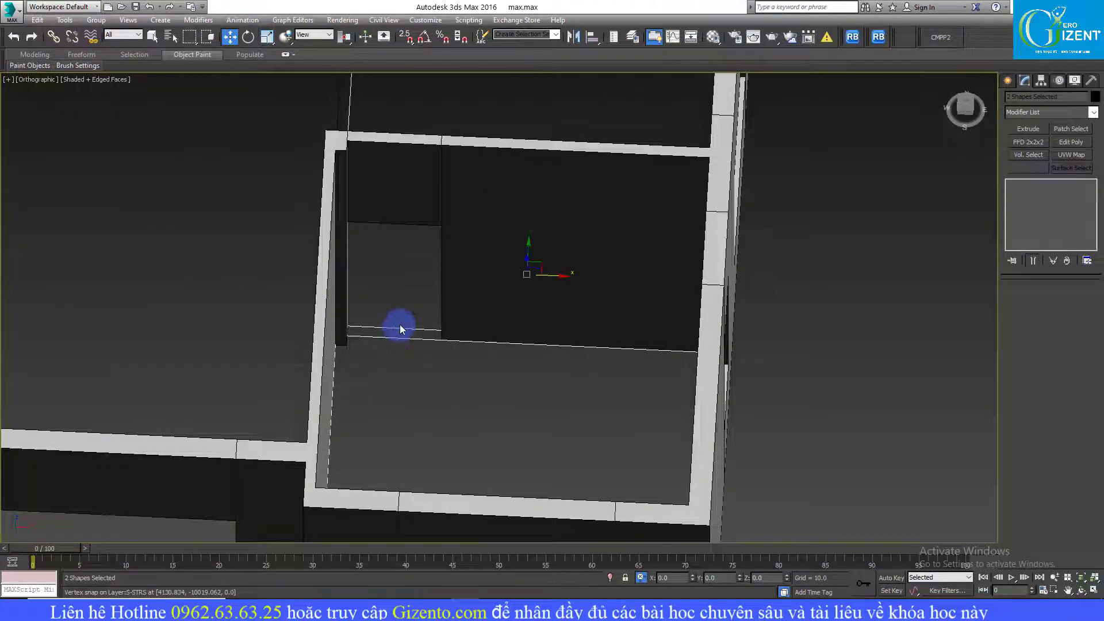
{"action": "mouse_move", "coordinate": [399, 328]}
{"action": "middle_mouse_down", "text": "alt"}
{"action": "mouse_move", "coordinate": [431, 337]}
{"action": "mouse_move", "coordinate": [372, 267]}
{"action": "middle_mouse_up", "text": "alt"}
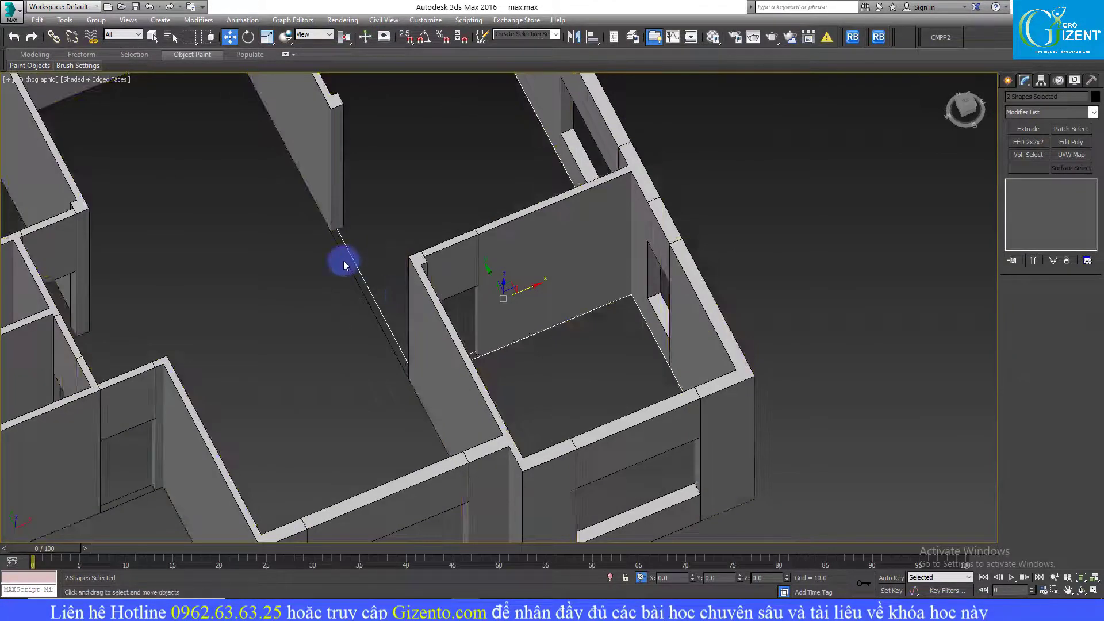
{"action": "left_click", "coordinate": [344, 264]}
{"action": "scroll", "coordinate": [345, 256], "scroll_direction": "down", "scroll_amount": 5}
{"action": "scroll", "coordinate": [320, 250], "scroll_direction": "up", "scroll_amount": 4}
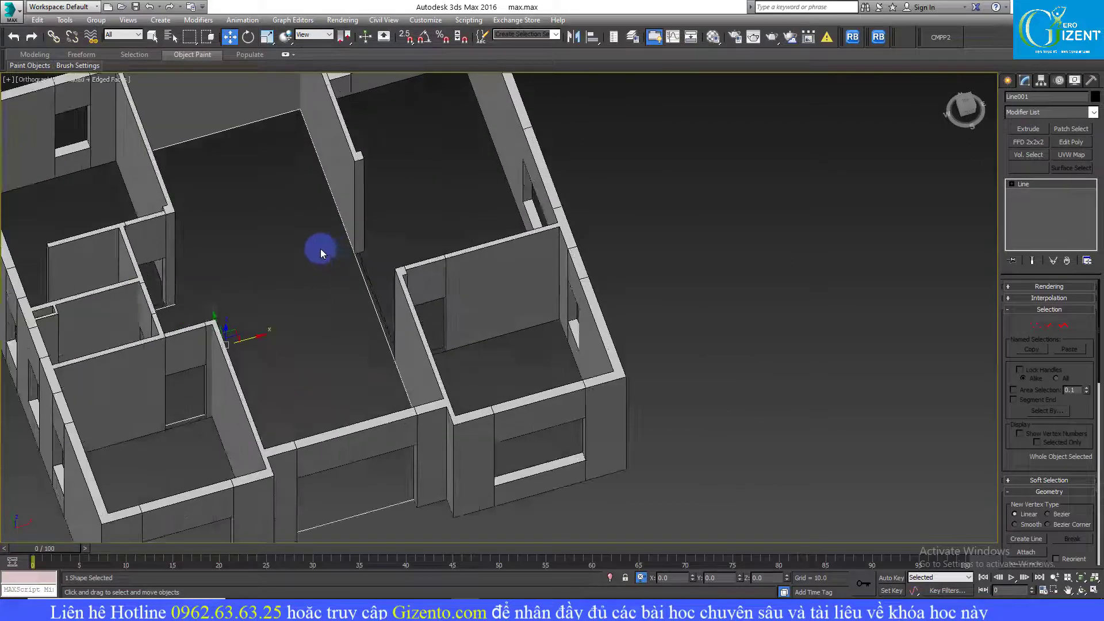
{"action": "middle_click_drag", "start_coordinate": [328, 223], "coordinate": [264, 258], "text": "alt"}
{"action": "right_click", "coordinate": [262, 257]}
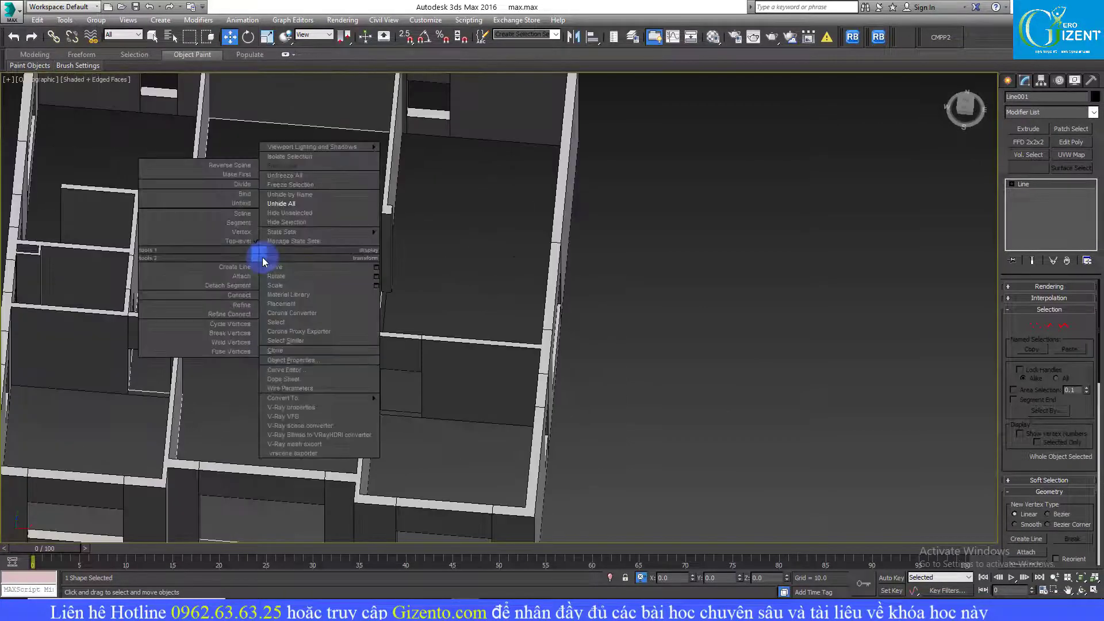
{"action": "mouse_move", "coordinate": [283, 397]}
{"action": "left_click", "coordinate": [455, 322]}
- Convert the two floor outline shapes into solid Editable Poly floors
{"action": "scroll", "coordinate": [458, 264], "scroll_direction": "down", "scroll_amount": 2}
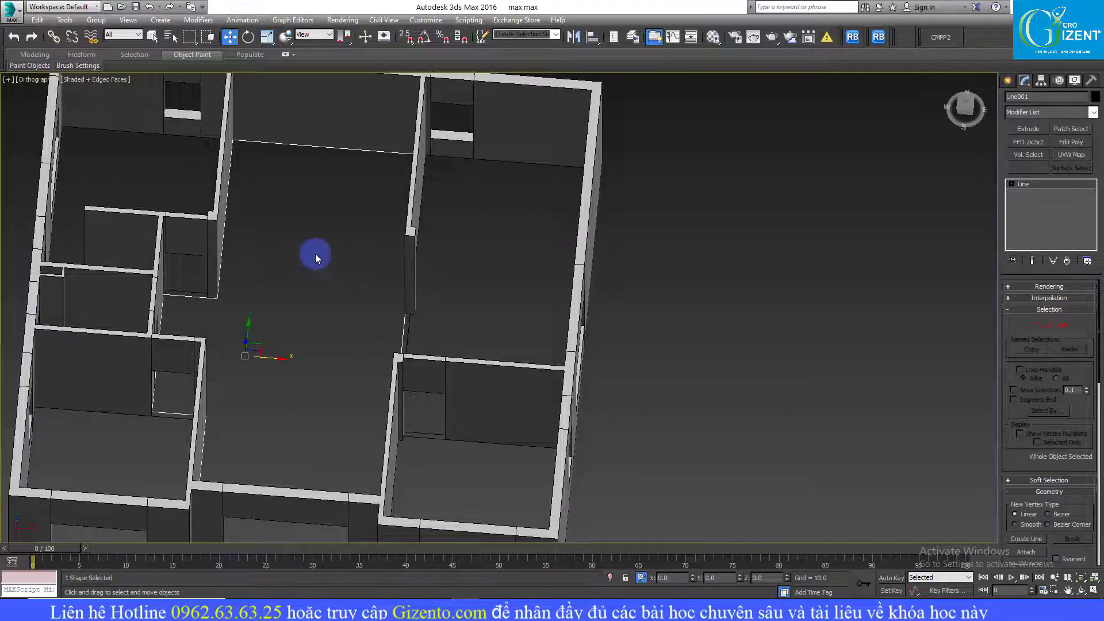
{"action": "middle_click_drag", "start_coordinate": [315, 253], "coordinate": [312, 246]}
{"action": "right_click", "coordinate": [259, 234]}
{"action": "mouse_move", "coordinate": [282, 378]}
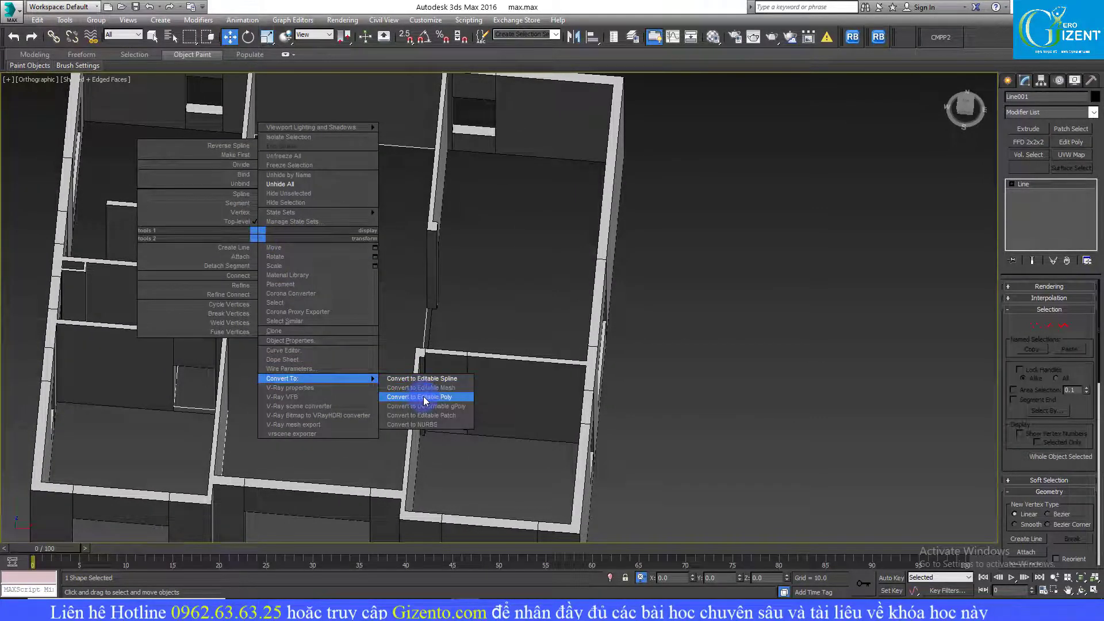
{"action": "left_click", "coordinate": [472, 320]}
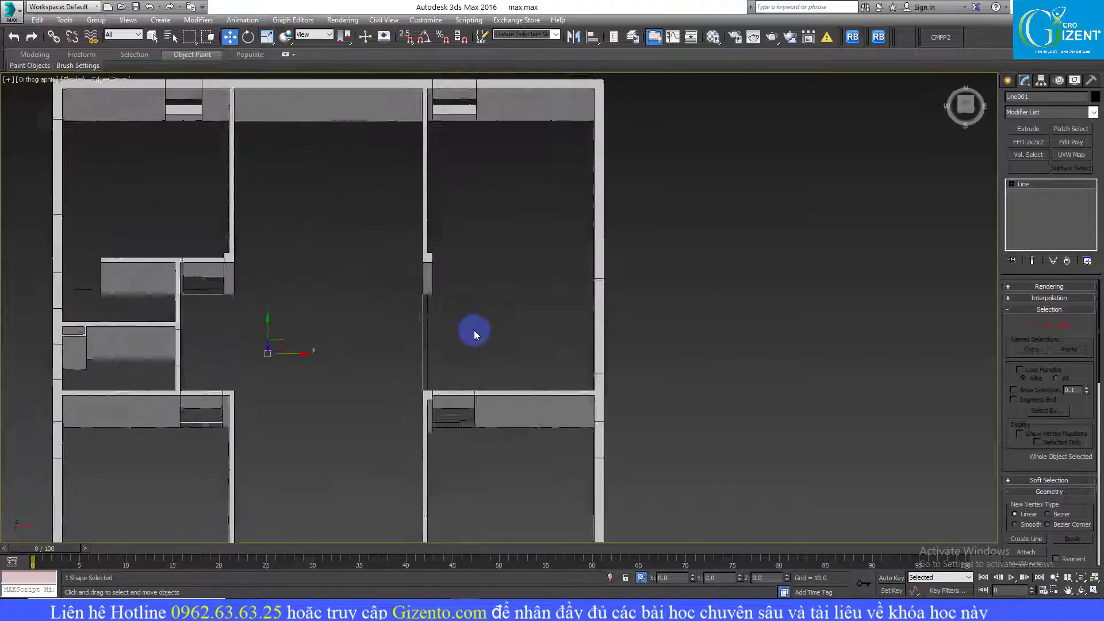
{"action": "right_click", "coordinate": [298, 325]}
{"action": "left_click", "coordinate": [463, 484]}
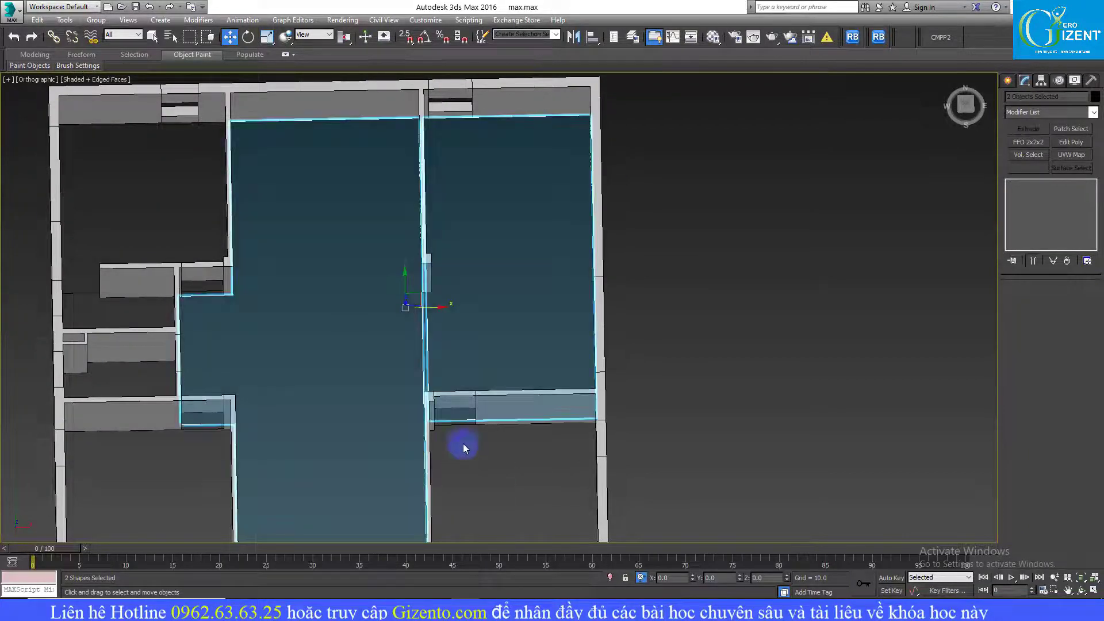
{"action": "key", "text": "ctrl+d"}
{"action": "scroll", "coordinate": [409, 280], "scroll_direction": "down", "scroll_amount": 2}
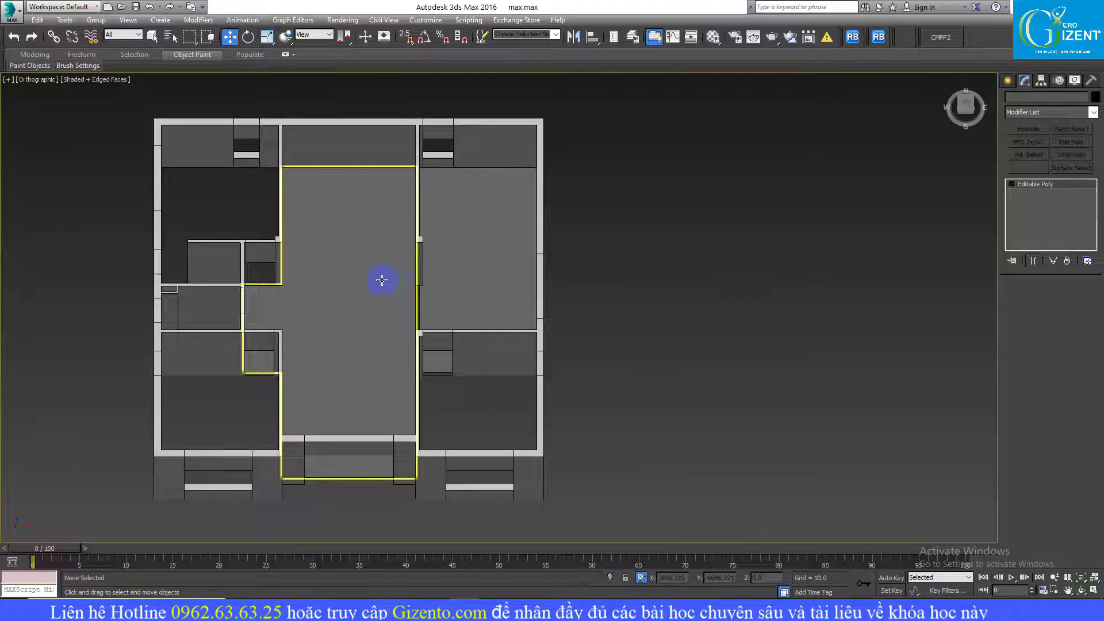
- Convert the corridor floor to Editable Poly and select its floor polygon in Polygon mode
{"action": "left_click", "coordinate": [381, 280]}
{"action": "scroll", "coordinate": [354, 268], "scroll_direction": "up", "scroll_amount": 2}
{"action": "right_click", "coordinate": [323, 260]}
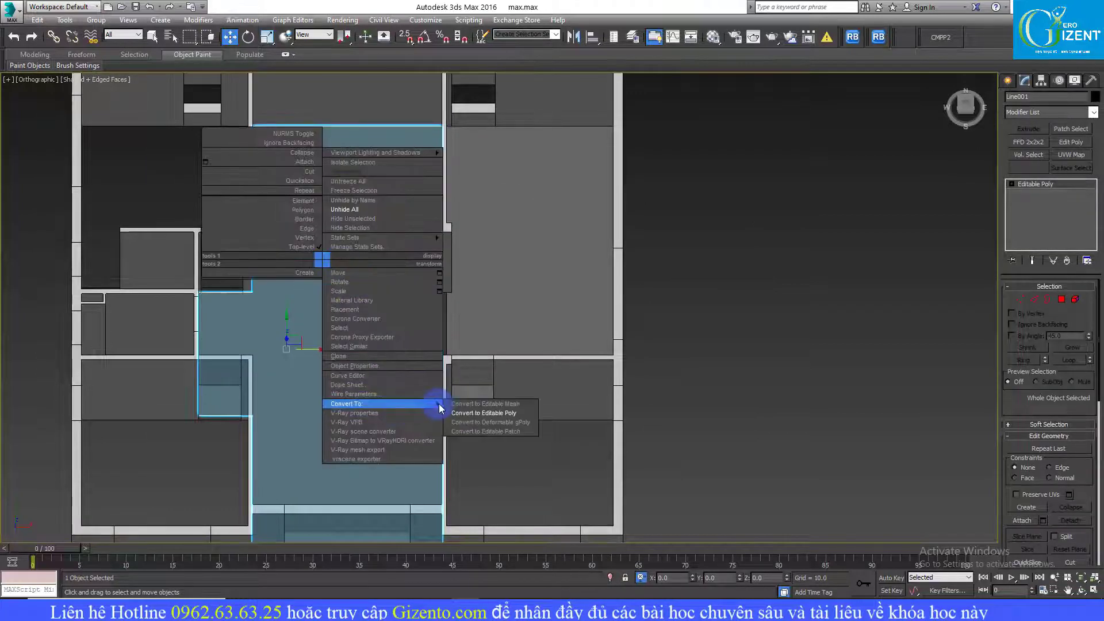
{"action": "left_click", "coordinate": [517, 423]}
{"action": "key", "text": "4"}
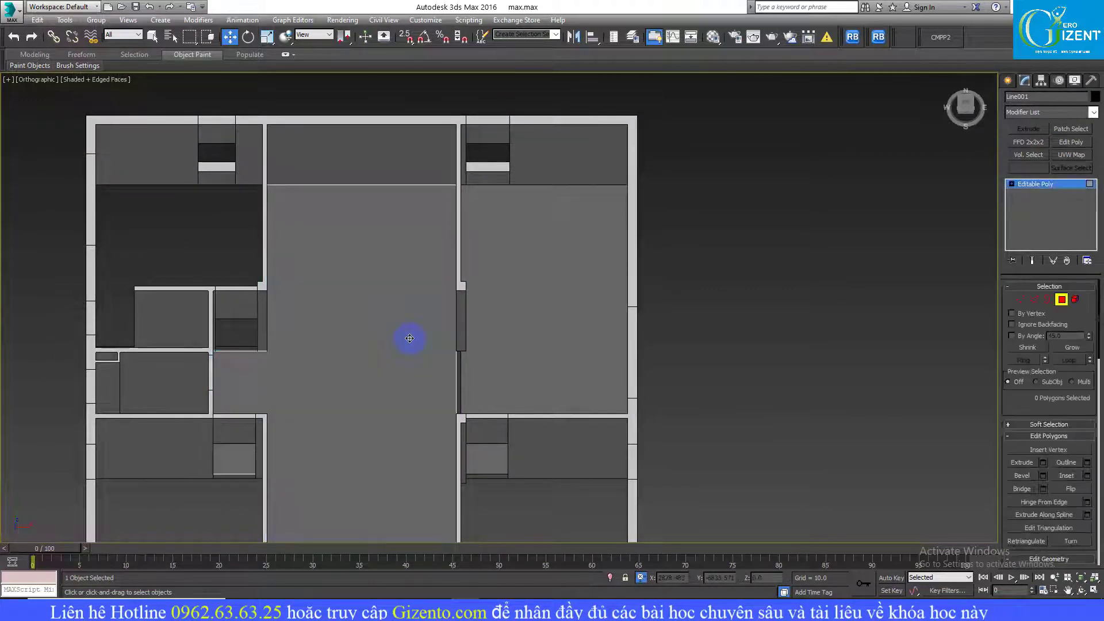
{"action": "left_click", "coordinate": [388, 333]}
- Try a freehand inset on the selected corridor floor face
{"action": "middle_click_drag", "start_coordinate": [389, 320], "coordinate": [364, 313], "text": "alt"}
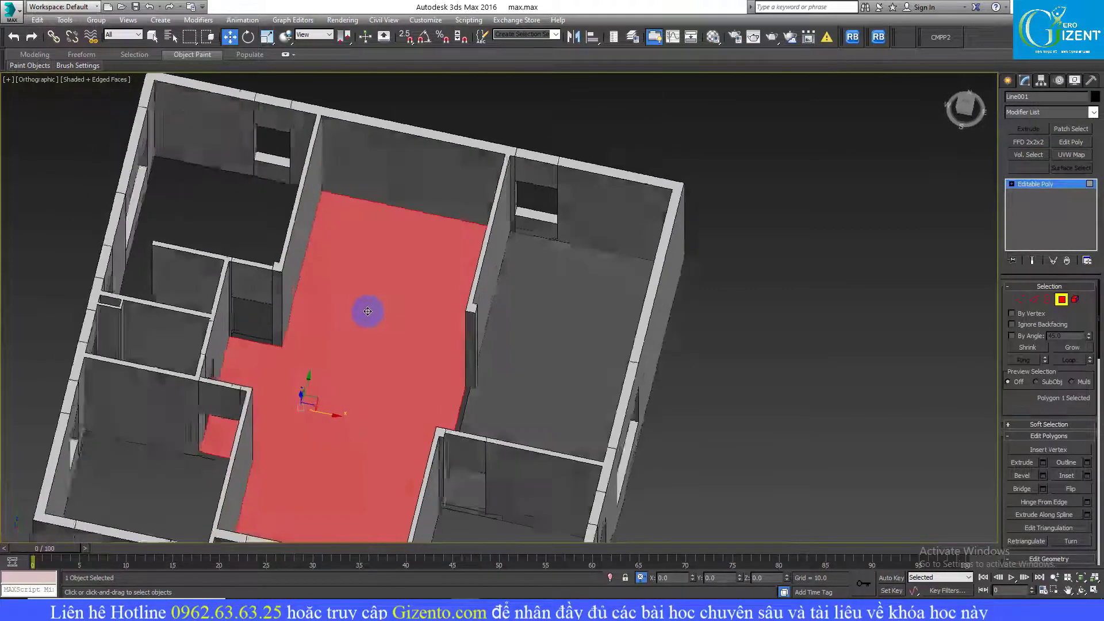
{"action": "mouse_move", "coordinate": [435, 355]}
{"action": "middle_mouse_down", "text": "alt"}
{"action": "mouse_move", "coordinate": [456, 320]}
{"action": "mouse_move", "coordinate": [387, 358]}
{"action": "mouse_move", "coordinate": [322, 351]}
{"action": "middle_mouse_up", "text": "alt"}
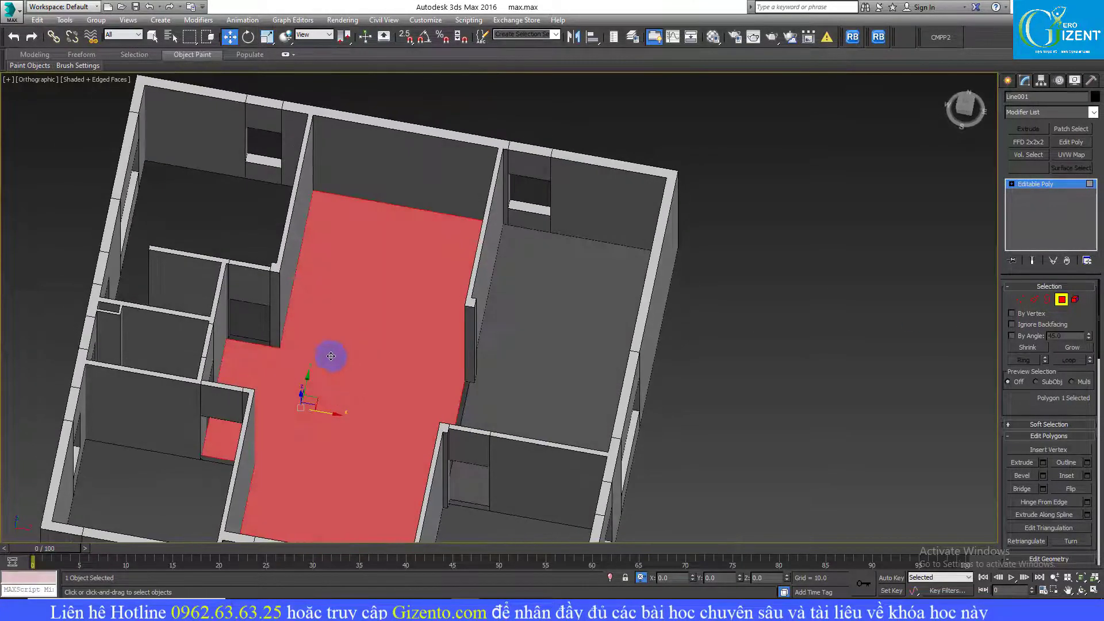
{"action": "right_click", "coordinate": [318, 350]}
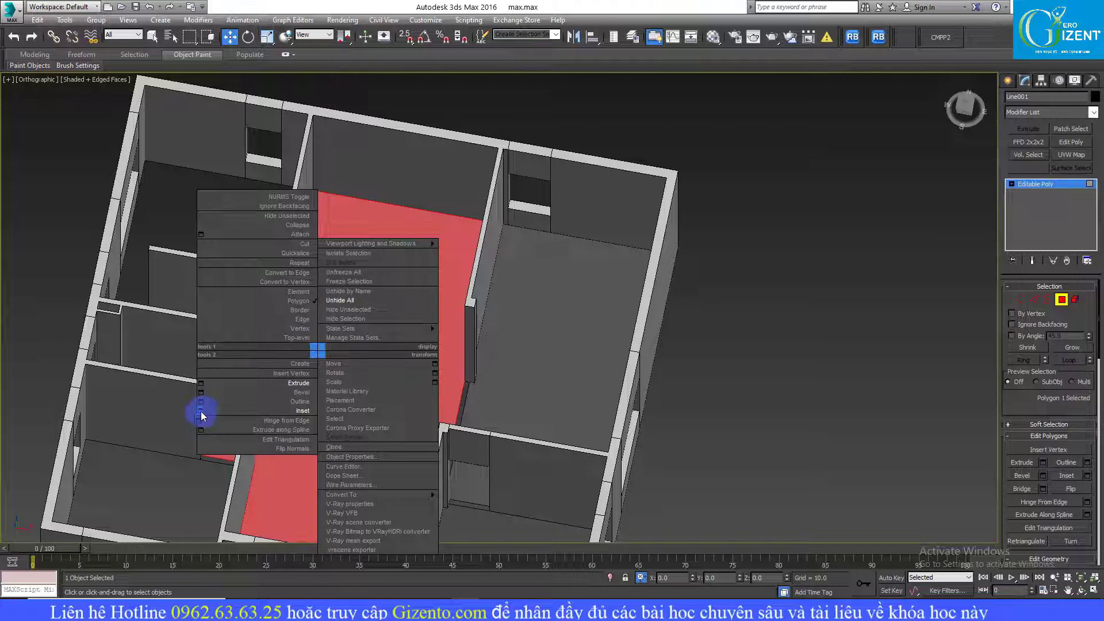
{"action": "left_click", "coordinate": [261, 412]}
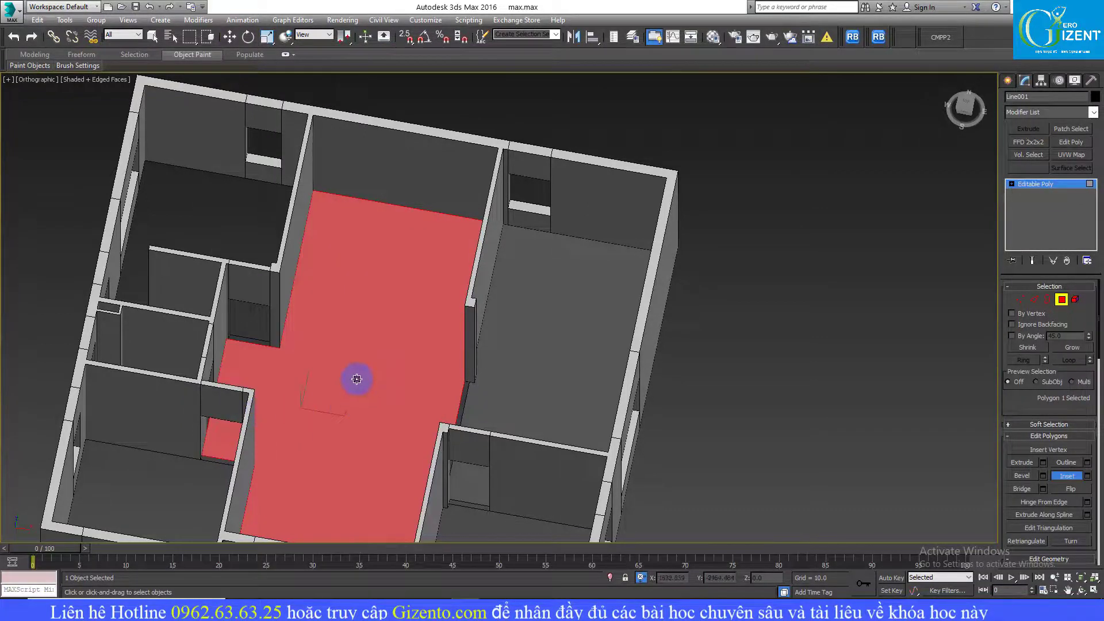
{"action": "left_click_drag", "start_coordinate": [357, 379], "coordinate": [371, 401]}
{"action": "right_click", "coordinate": [372, 401]}
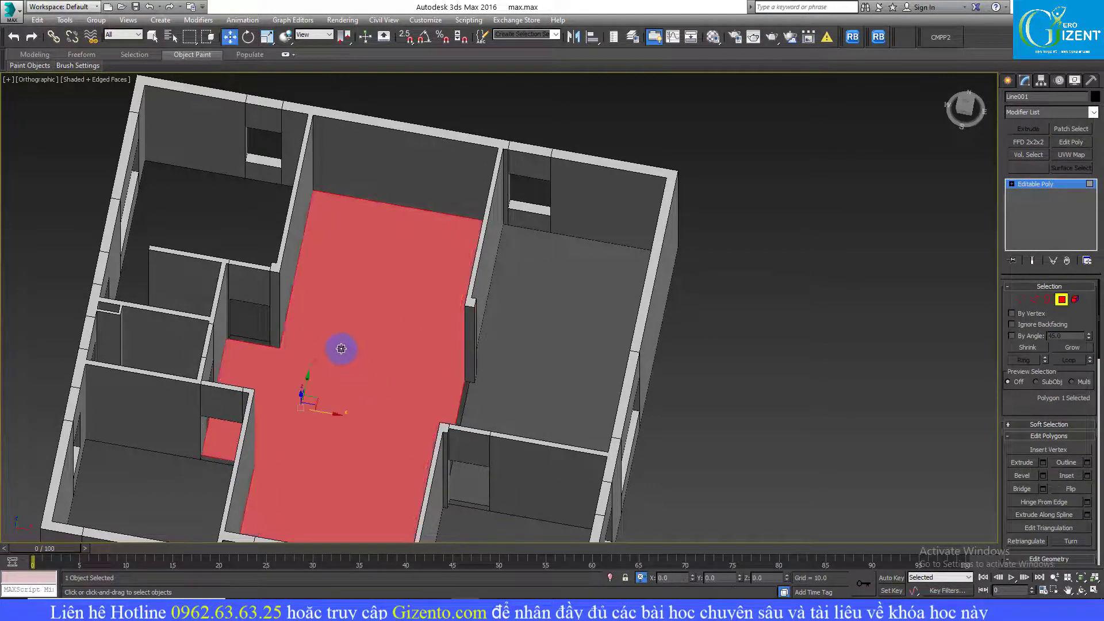
- Apply an exact 200.0 inset to the corridor floor face via Inset settings
{"action": "right_click", "coordinate": [340, 346]}
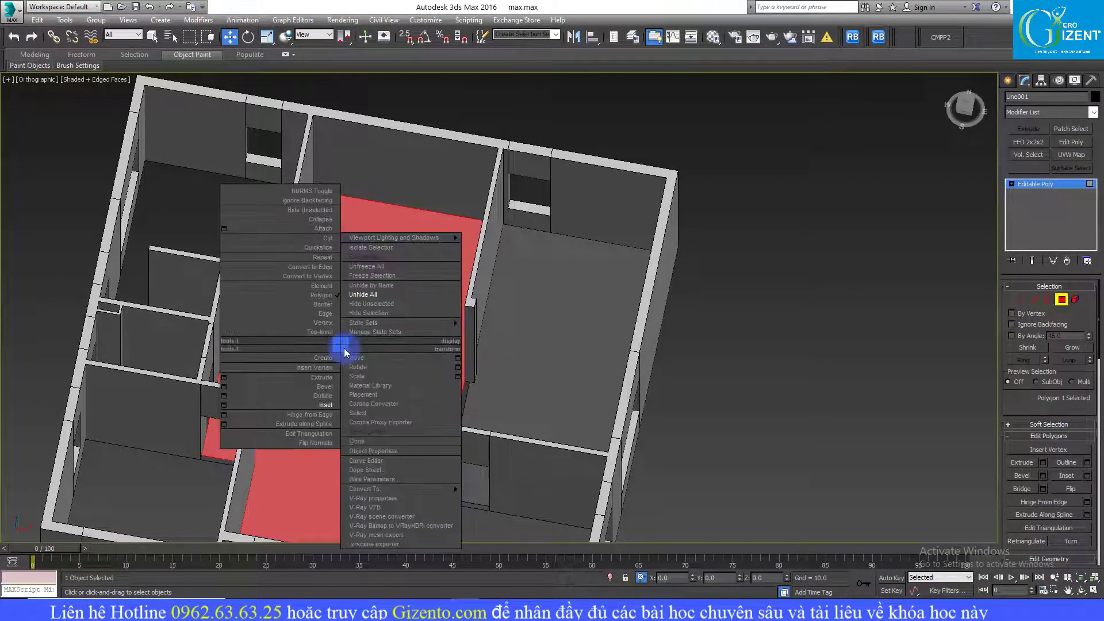
{"action": "left_click", "coordinate": [224, 405]}
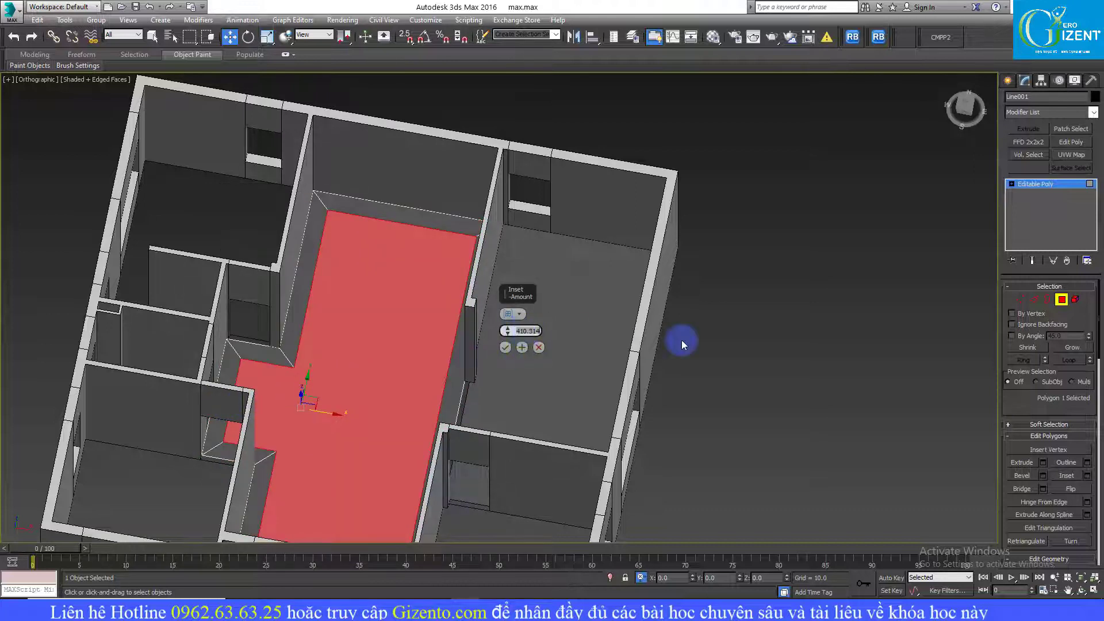
{"action": "type", "text": "30"}
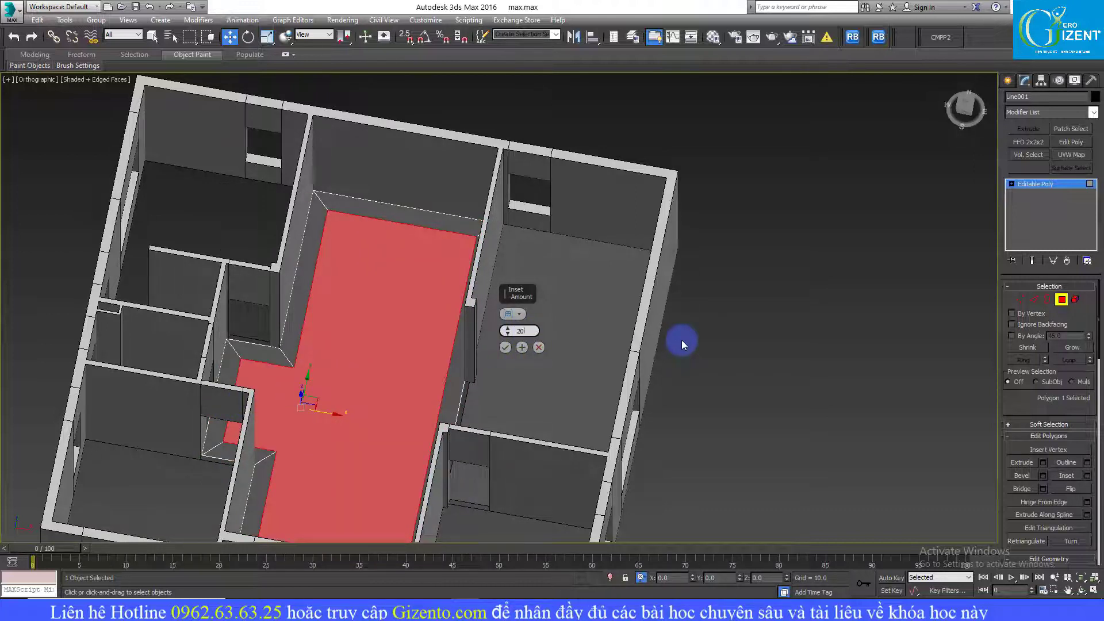
{"action": "type", "text": "0"}
{"action": "key", "text": "Return"}
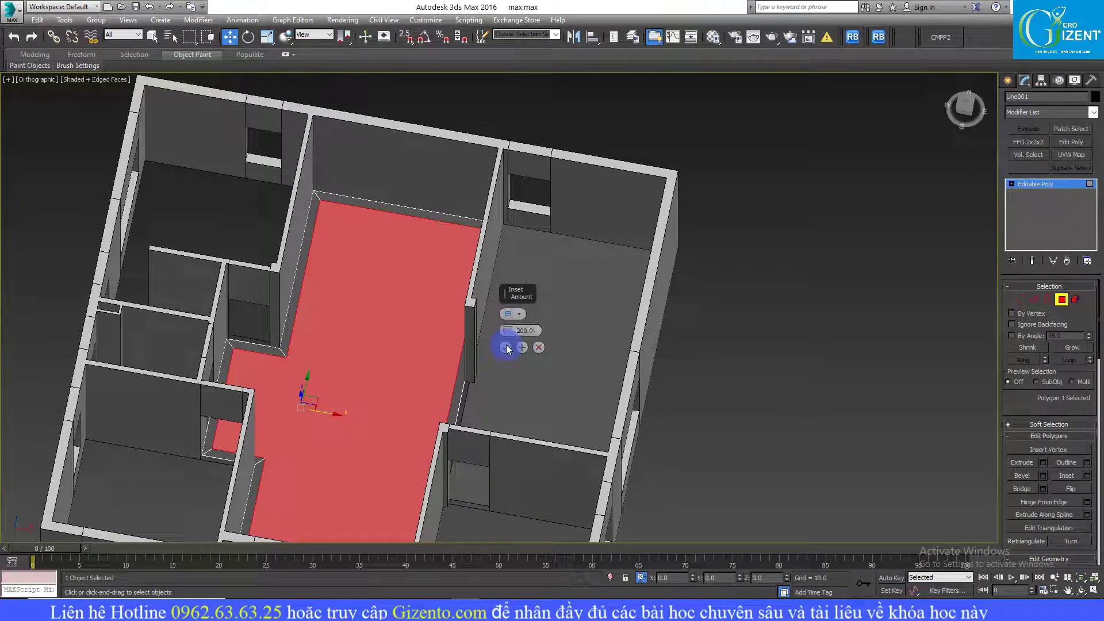
{"action": "left_click", "coordinate": [506, 347]}
{"action": "right_click", "coordinate": [372, 302]}
{"action": "left_click", "coordinate": [255, 362]}
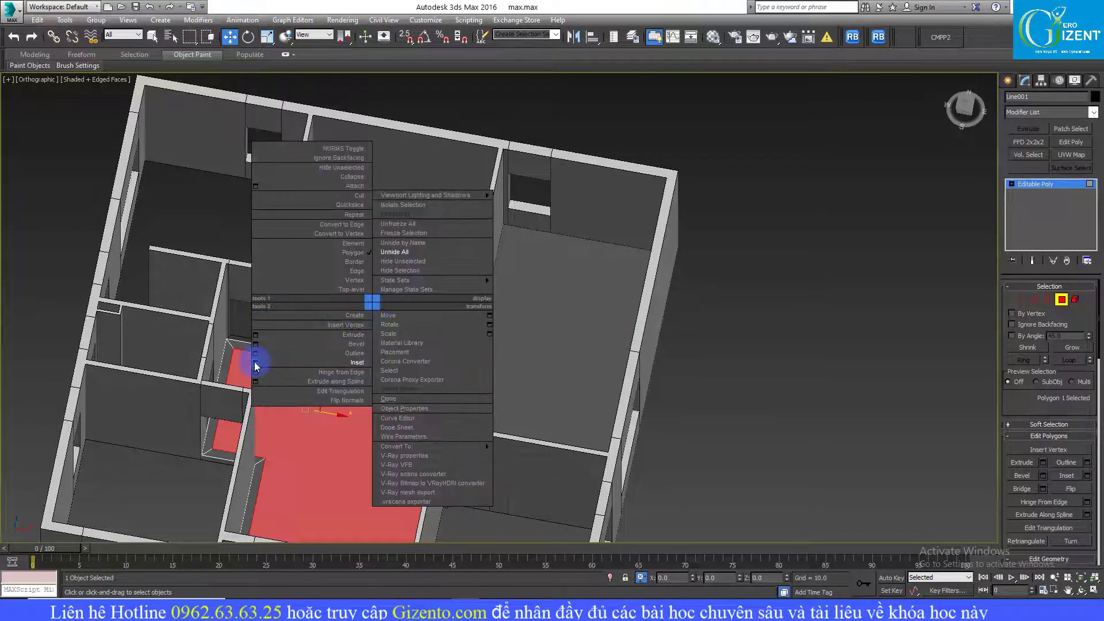
{"action": "mouse_move", "coordinate": [783, 340]}
{"action": "middle_mouse_down", "text": "alt"}
{"action": "mouse_move", "coordinate": [726, 334]}
{"action": "mouse_move", "coordinate": [685, 293]}
{"action": "middle_mouse_up", "text": "alt"}
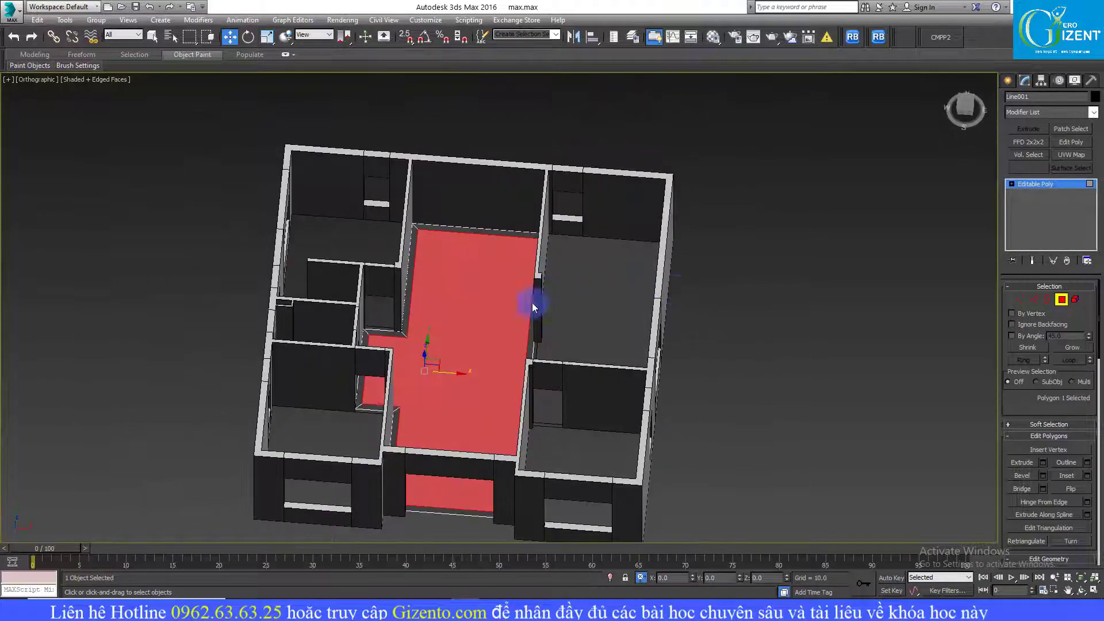
- Reframe the view over the inset corridor floor
{"action": "scroll", "coordinate": [478, 298], "scroll_direction": "up", "scroll_amount": 1}
{"action": "scroll", "coordinate": [472, 293], "scroll_direction": "up", "scroll_amount": 1}
{"action": "scroll", "coordinate": [368, 271], "scroll_direction": "up", "scroll_amount": 3}
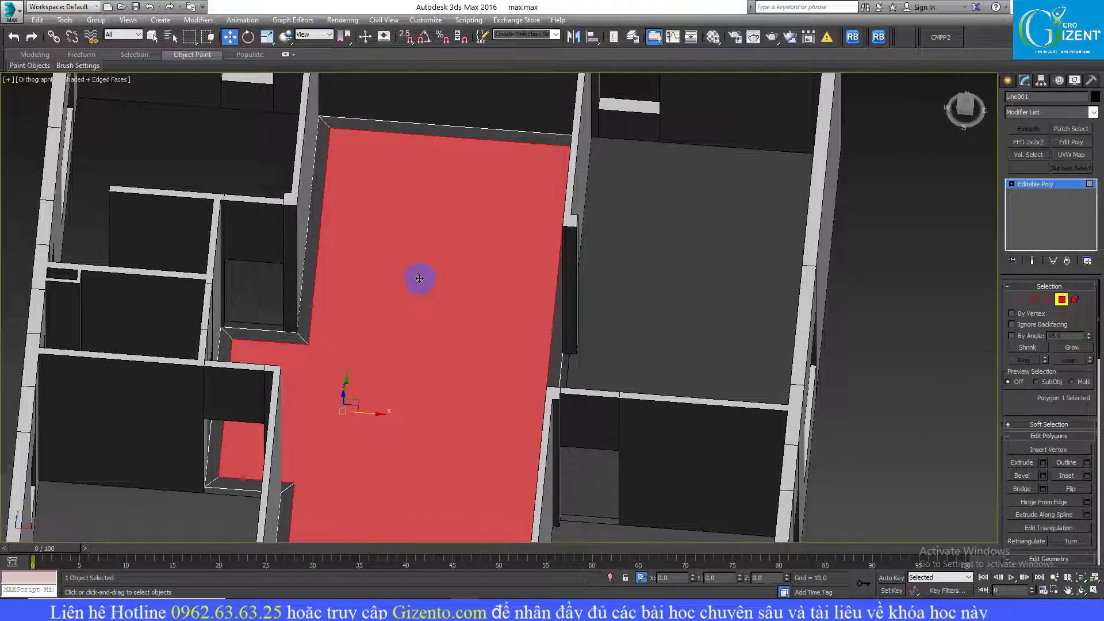
{"action": "scroll", "coordinate": [420, 278], "scroll_direction": "down", "scroll_amount": 2}
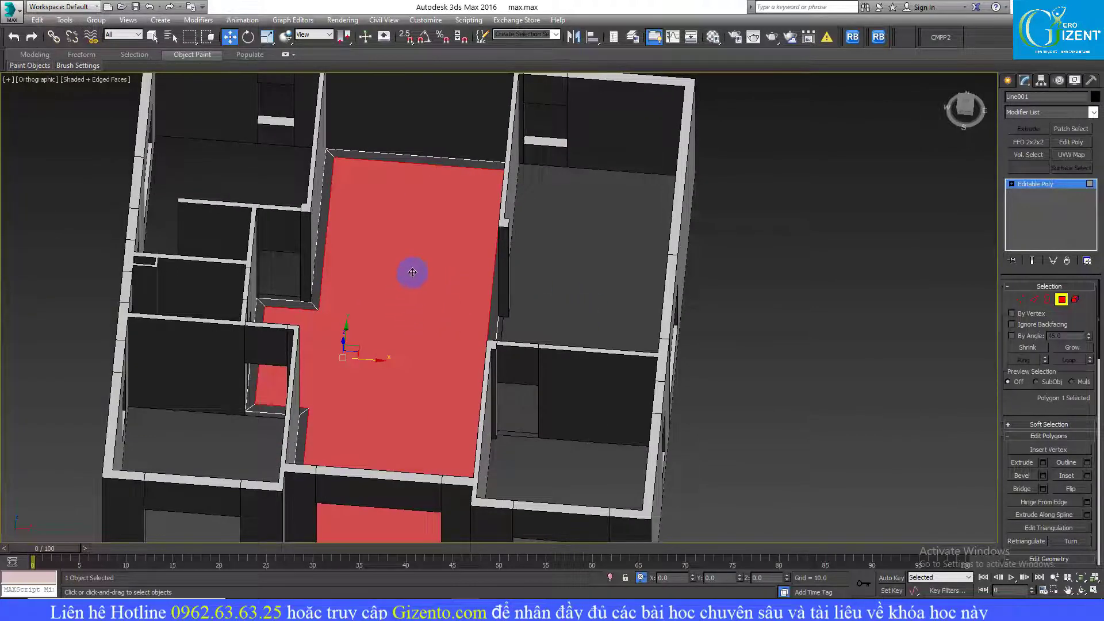
{"action": "scroll", "coordinate": [412, 272], "scroll_direction": "down", "scroll_amount": 2}
{"action": "middle_click_drag", "start_coordinate": [413, 270], "coordinate": [412, 262], "text": "alt"}
{"action": "right_click", "coordinate": [413, 260]}
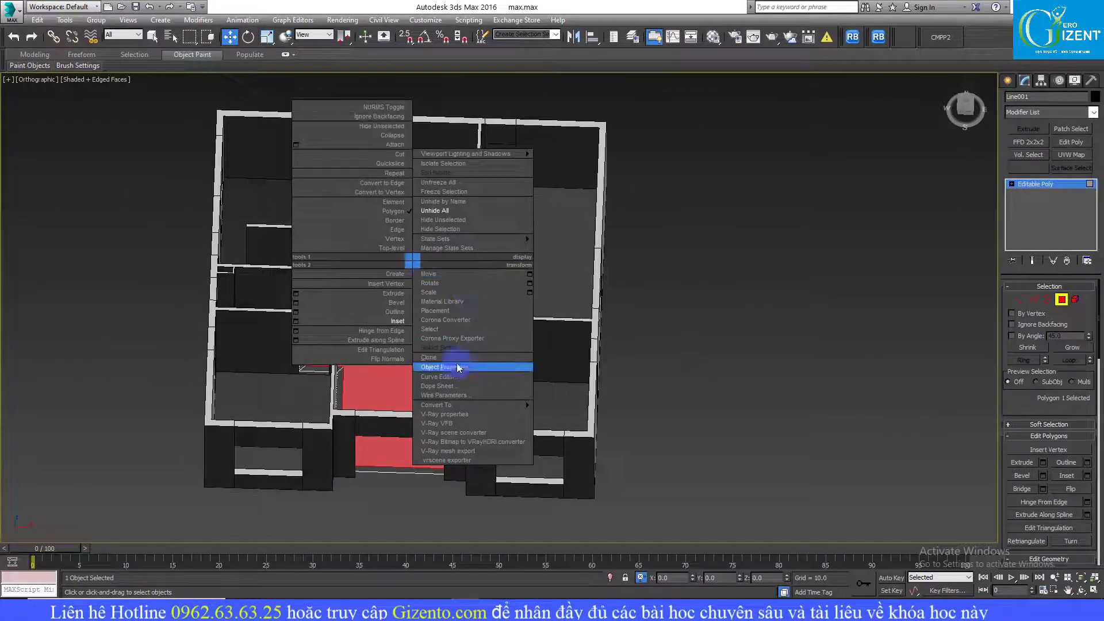
{"action": "left_click", "coordinate": [819, 373]}
{"action": "middle_click_drag", "start_coordinate": [815, 364], "coordinate": [539, 294]}
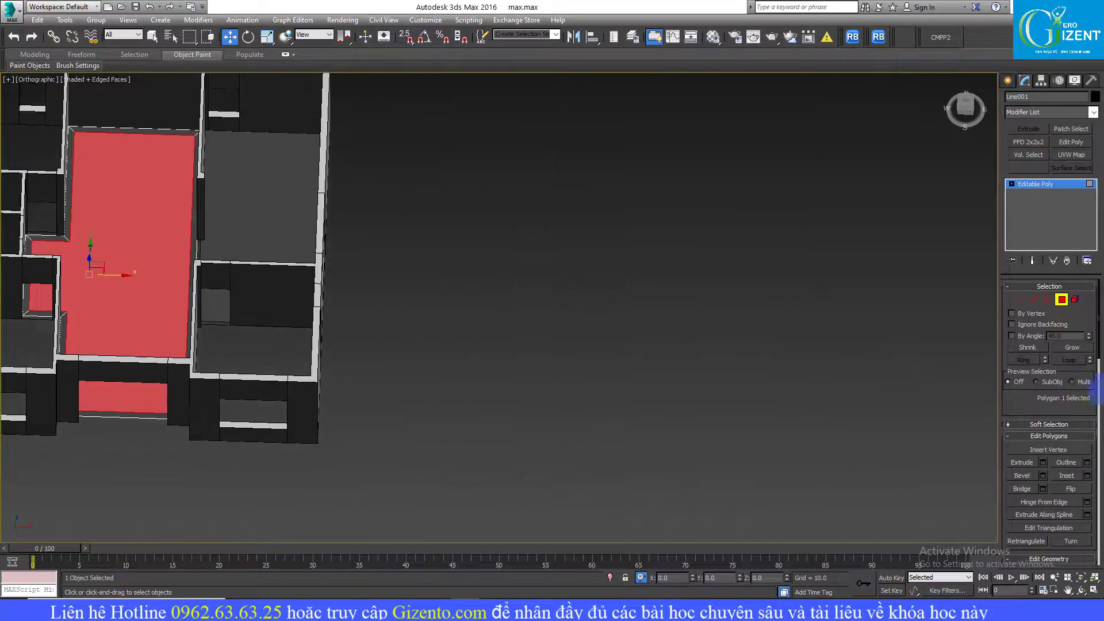
- Detach the inner floor face as a new object named Object001
{"action": "left_click_drag", "start_coordinate": [1096, 386], "coordinate": [1096, 428]}
{"action": "left_click", "coordinate": [1078, 385]}
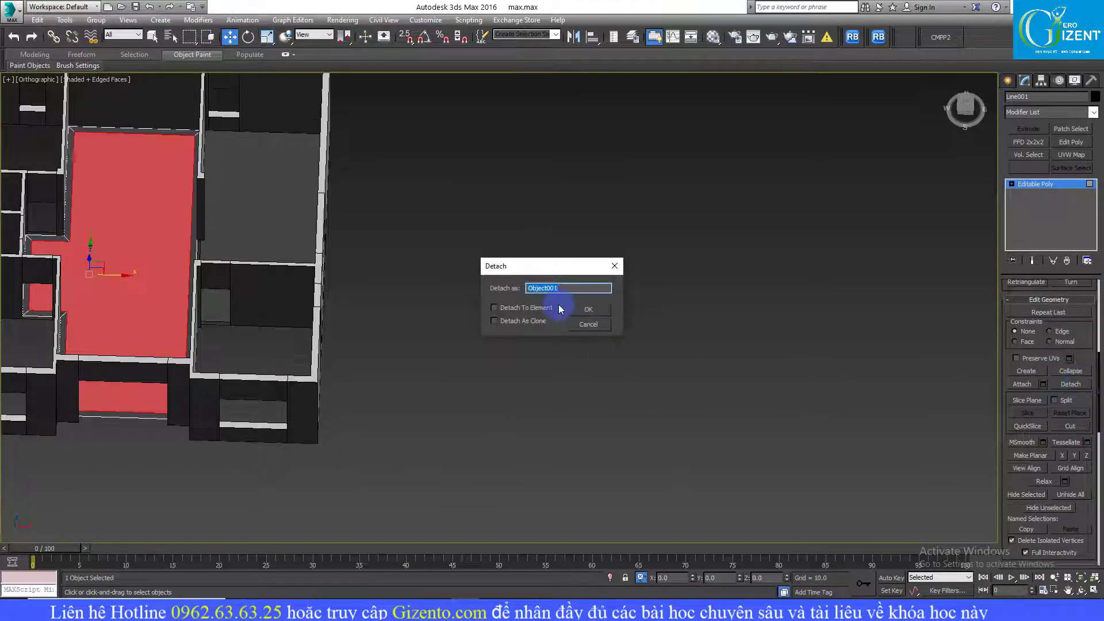
{"action": "left_click", "coordinate": [588, 309]}
{"action": "scroll", "coordinate": [505, 313], "scroll_direction": "down", "scroll_amount": 5}
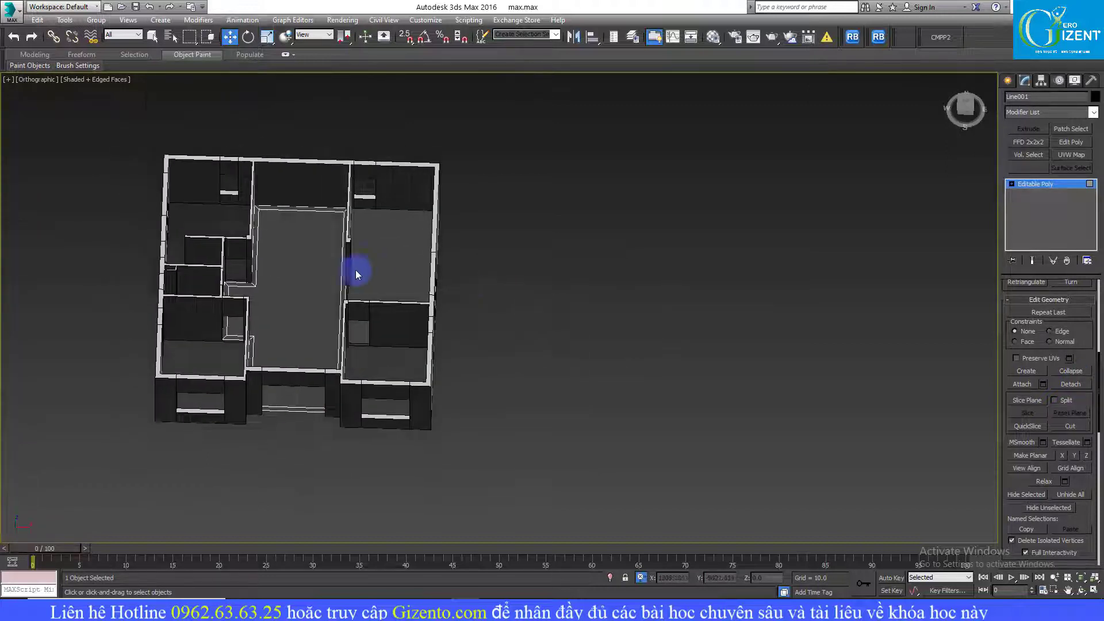
{"action": "scroll", "coordinate": [377, 271], "scroll_direction": "up", "scroll_amount": 6}
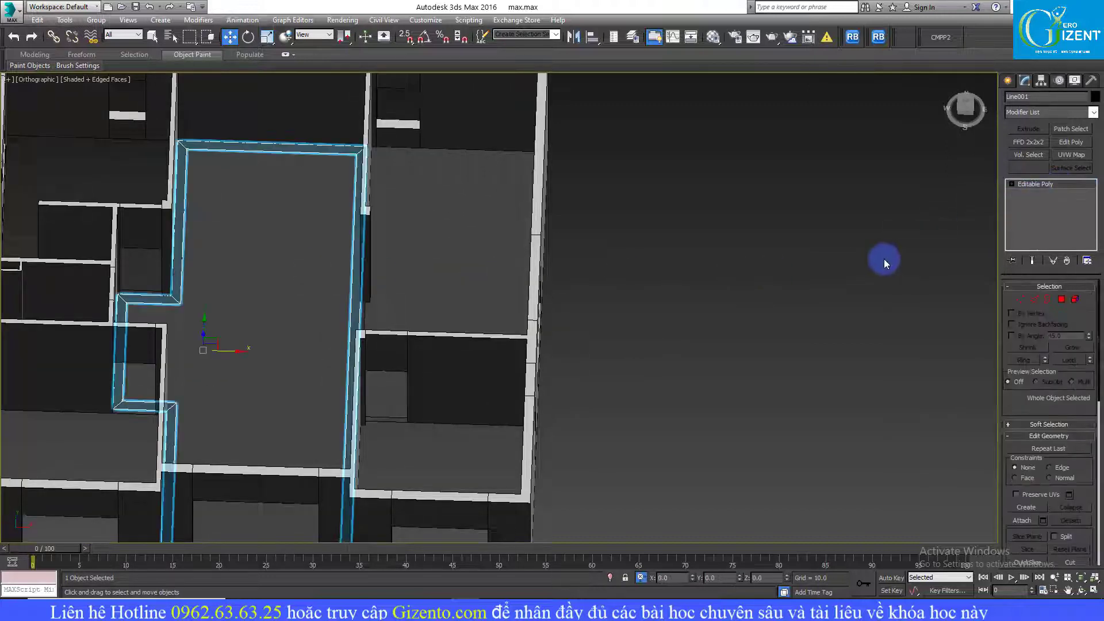
- Select Rectangle001 and pick the right-hand room's floor polygon
{"action": "left_click", "coordinate": [337, 285]}
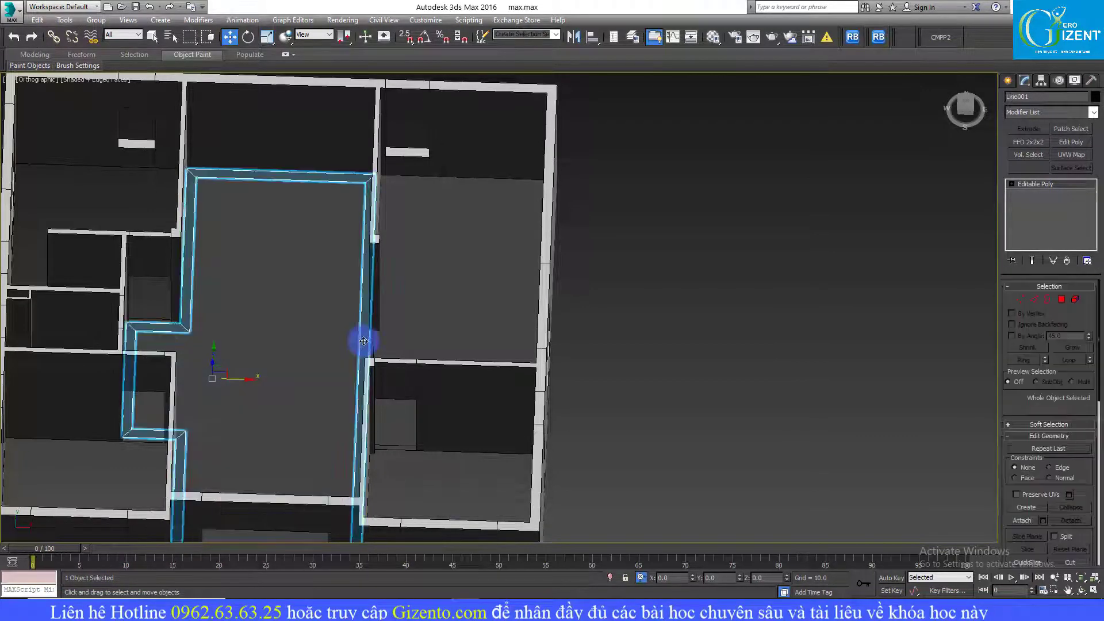
{"action": "scroll", "coordinate": [364, 340], "scroll_direction": "down", "scroll_amount": 2}
{"action": "left_click", "coordinate": [436, 315]}
{"action": "scroll", "coordinate": [456, 327], "scroll_direction": "up", "scroll_amount": 4}
{"action": "middle_click_drag", "start_coordinate": [456, 327], "coordinate": [419, 306], "text": "alt"}
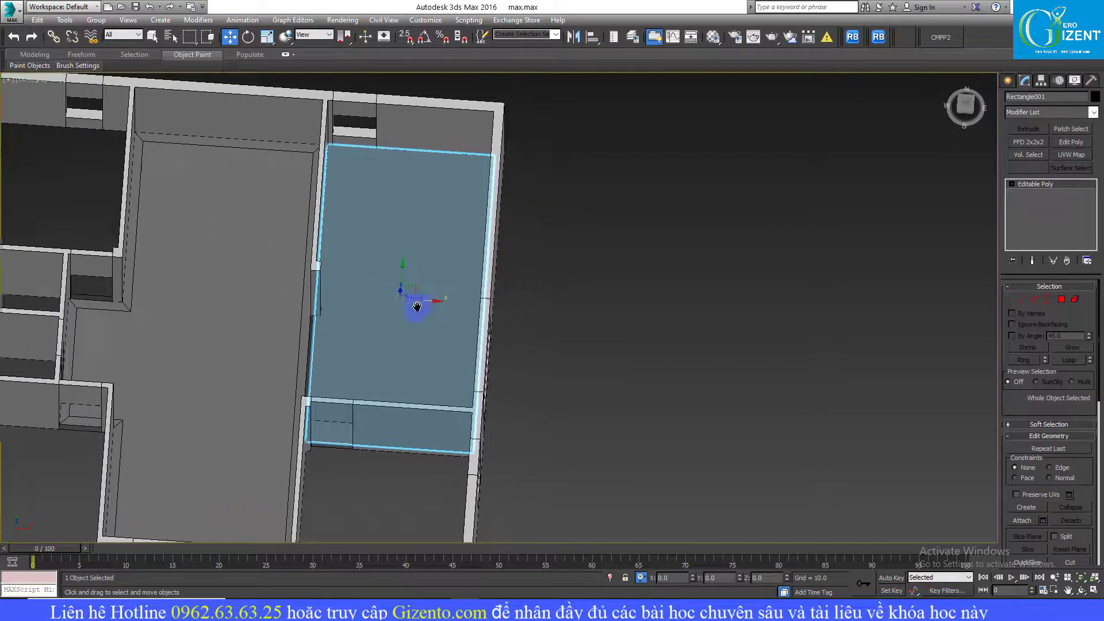
{"action": "left_click", "coordinate": [1061, 299]}
{"action": "left_click", "coordinate": [412, 291]}
- Inset the right-hand room's floor polygon by 200.0 to leave a border strip
{"action": "right_click", "coordinate": [410, 292]}
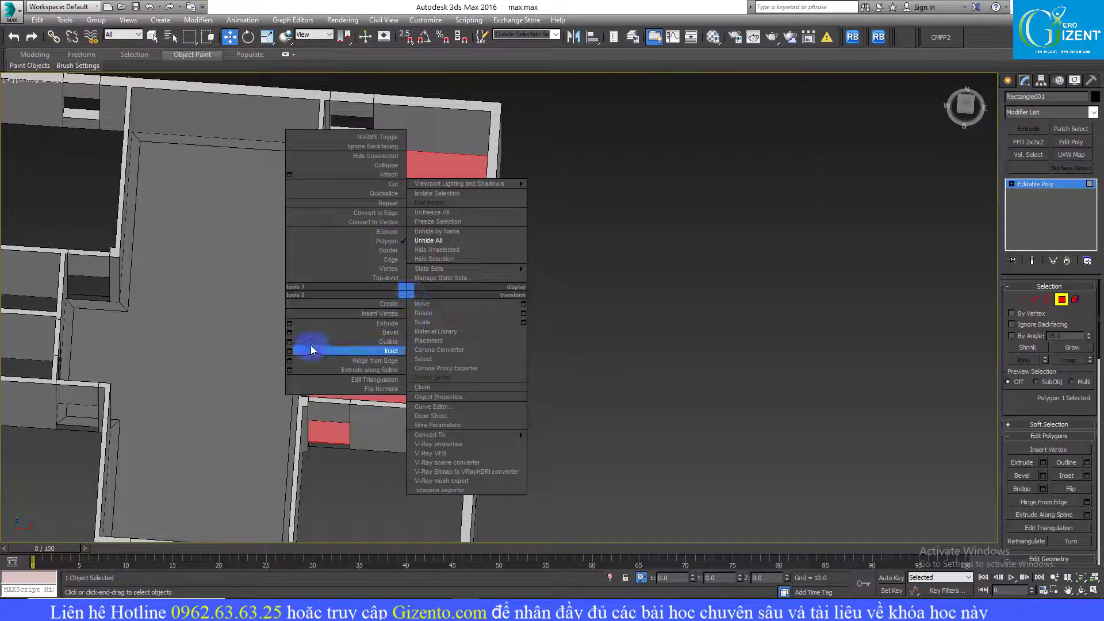
{"action": "left_click", "coordinate": [289, 352]}
{"action": "left_click", "coordinate": [521, 331]}
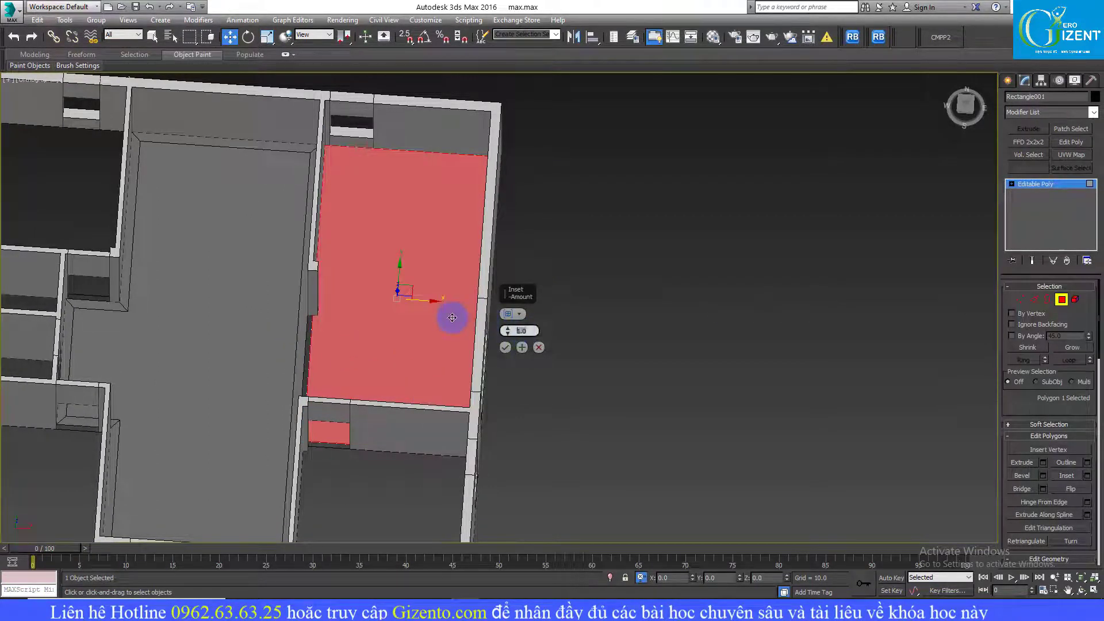
{"action": "type", "text": "00"}
{"action": "key", "text": "Return"}
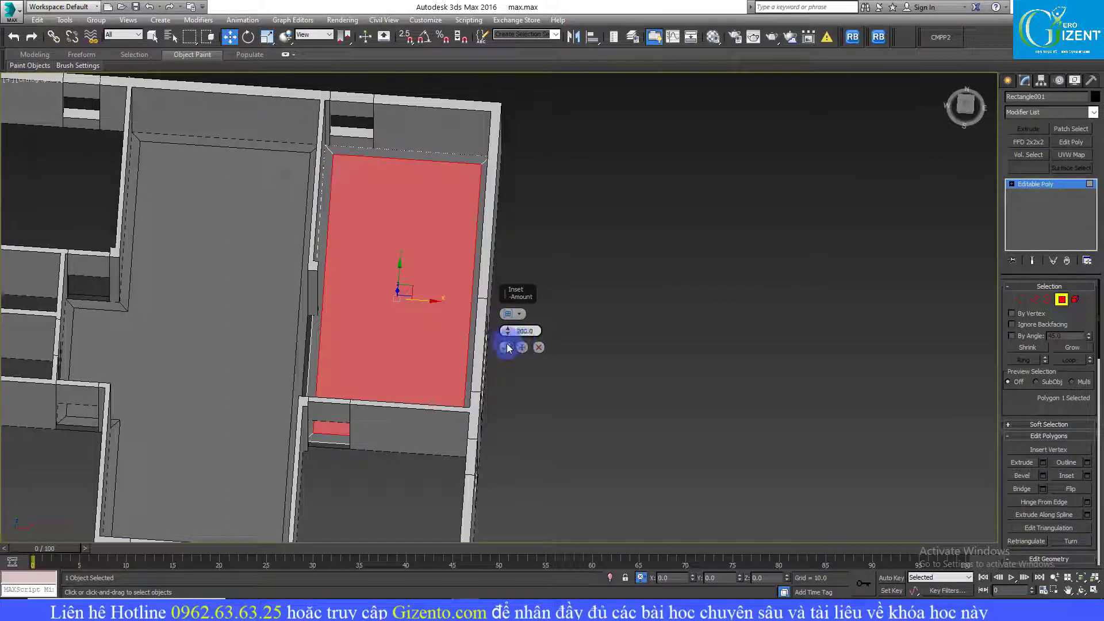
{"action": "left_click", "coordinate": [505, 347]}
- Return to object level, then re-enter Polygon mode (4) on the slab
{"action": "middle_click_drag", "start_coordinate": [567, 345], "coordinate": [557, 343]}
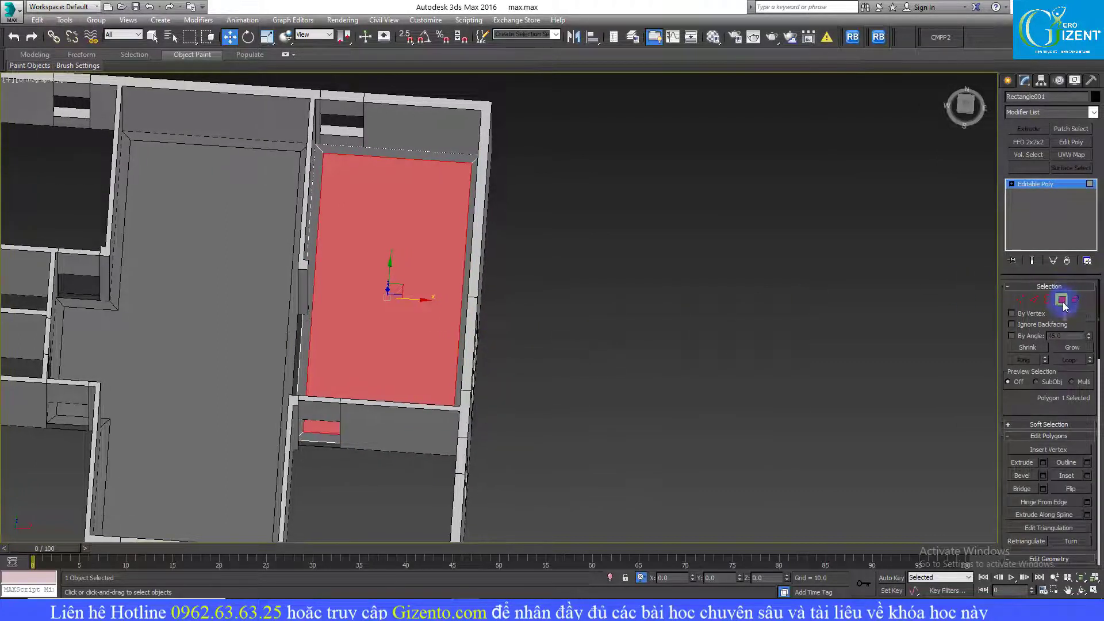
{"action": "left_click", "coordinate": [1063, 306]}
{"action": "key", "text": "4"}
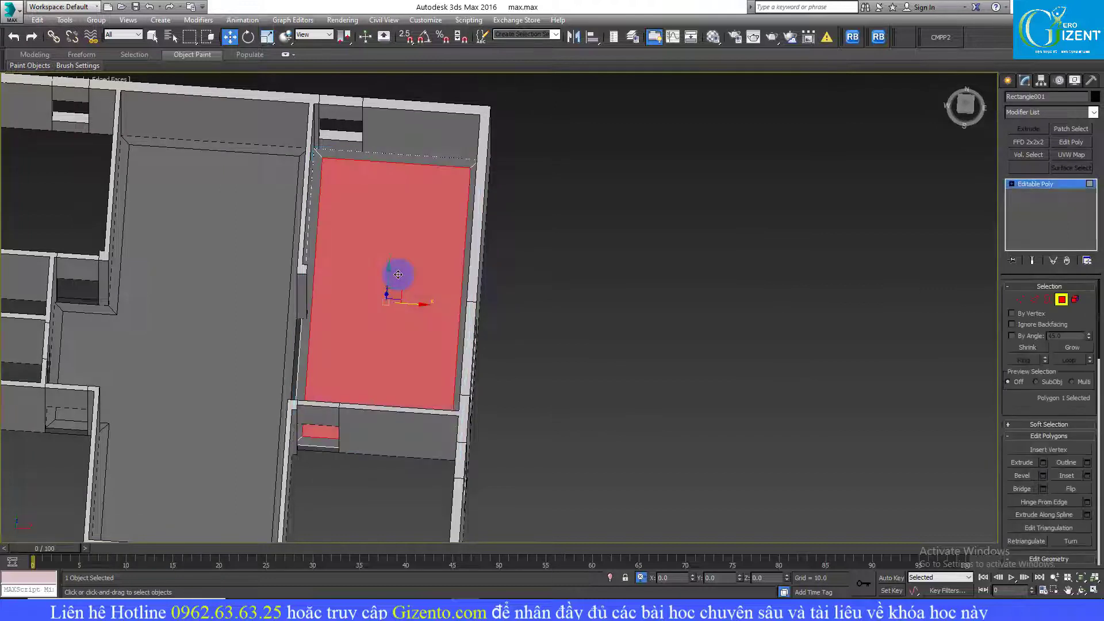
{"action": "scroll", "coordinate": [850, 351], "scroll_direction": "down", "scroll_amount": 2}
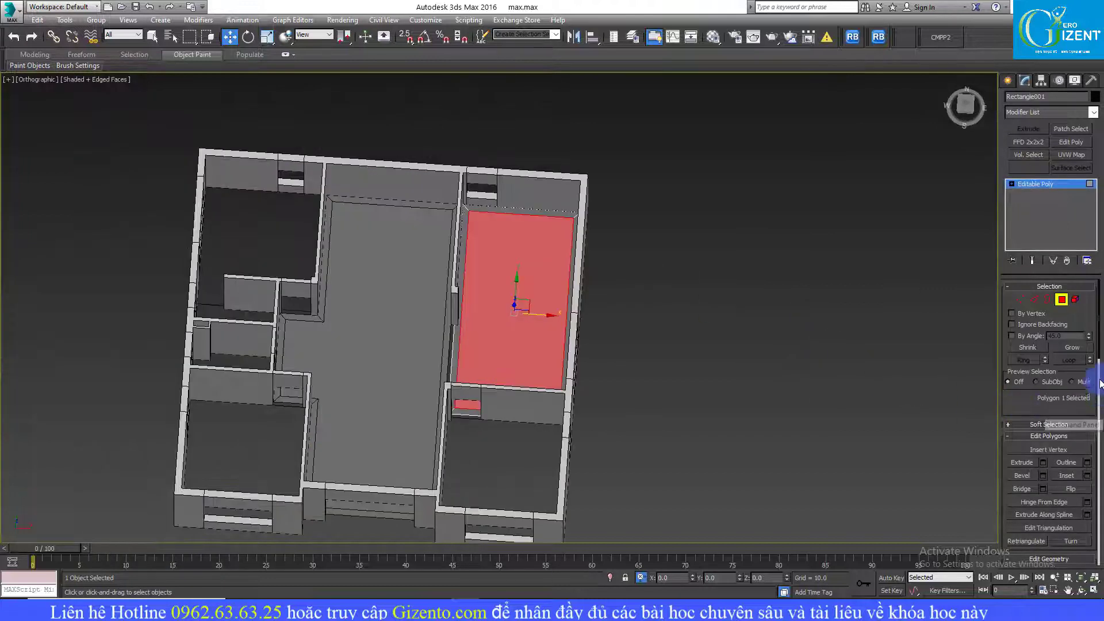
- Detach the selected right-room floor face as a separate object
{"action": "scroll", "coordinate": [1095, 360], "scroll_direction": "down", "scroll_amount": 5}
{"action": "scroll", "coordinate": [1095, 360], "scroll_direction": "down", "scroll_amount": 5}
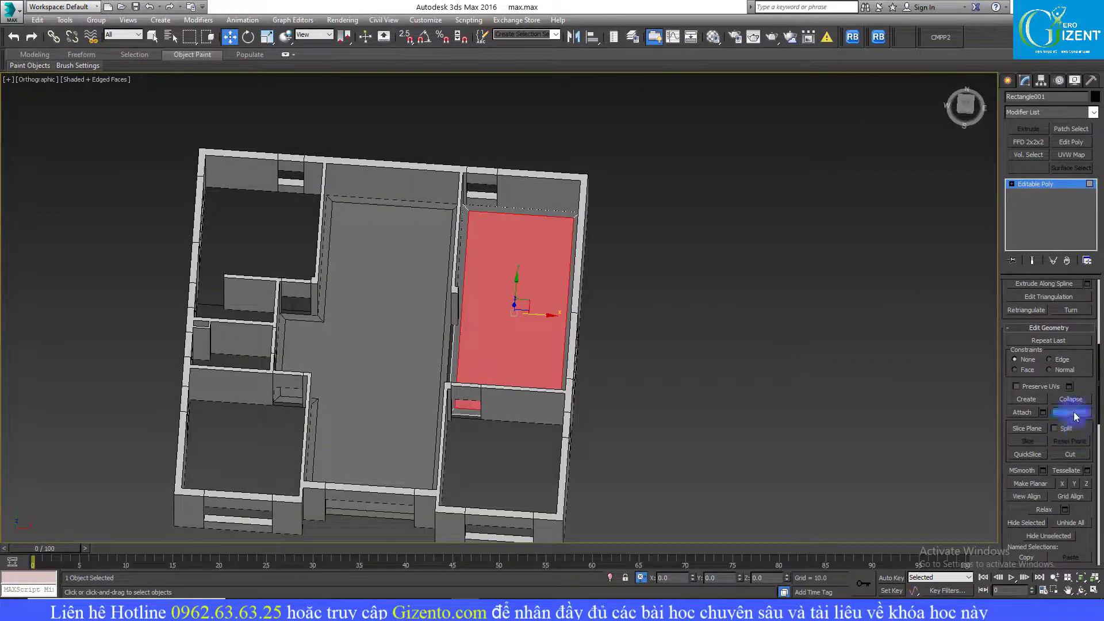
{"action": "left_click", "coordinate": [1074, 413]}
{"action": "left_click", "coordinate": [585, 309]}
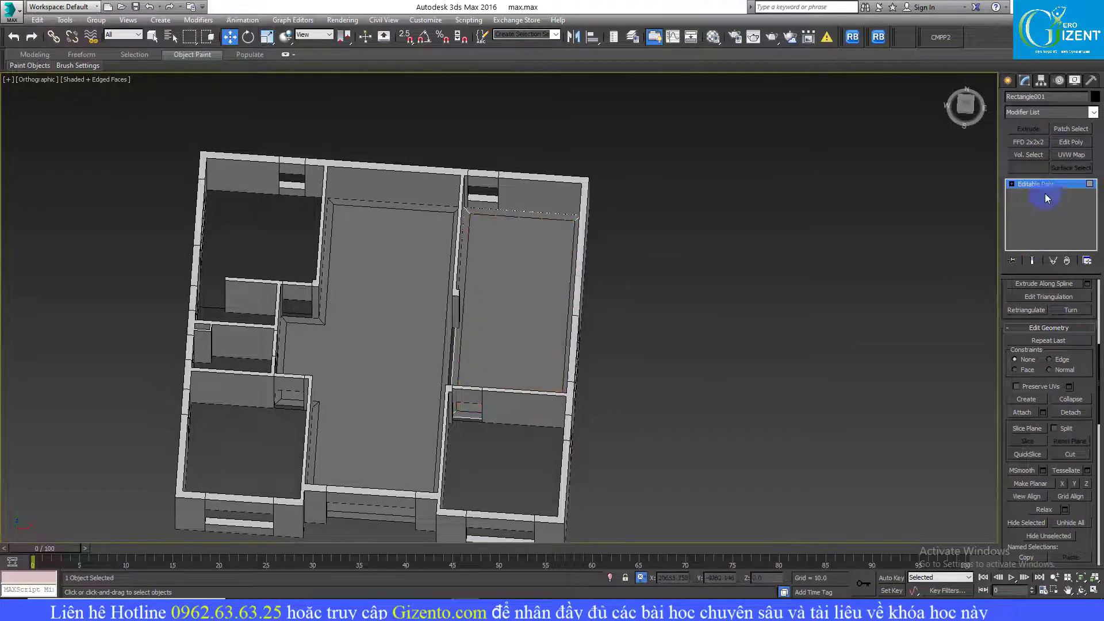
- Select the central floor Object001 and bring up the Material Editor with M
{"action": "left_click", "coordinate": [679, 312]}
{"action": "middle_click_drag", "start_coordinate": [679, 312], "coordinate": [444, 363], "text": "alt"}
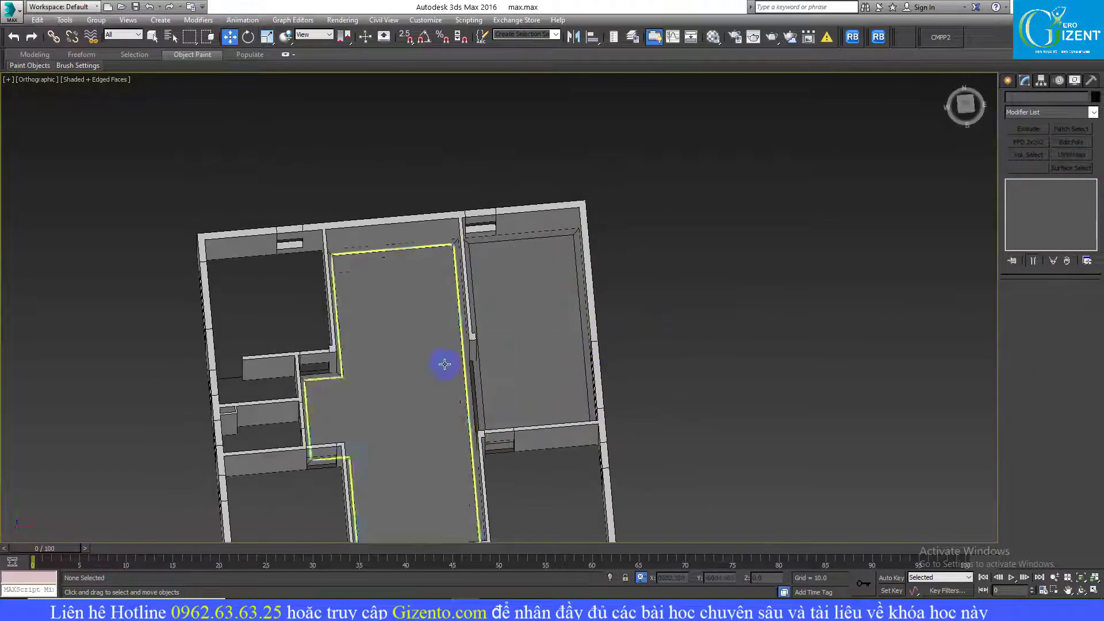
{"action": "left_click", "coordinate": [451, 364]}
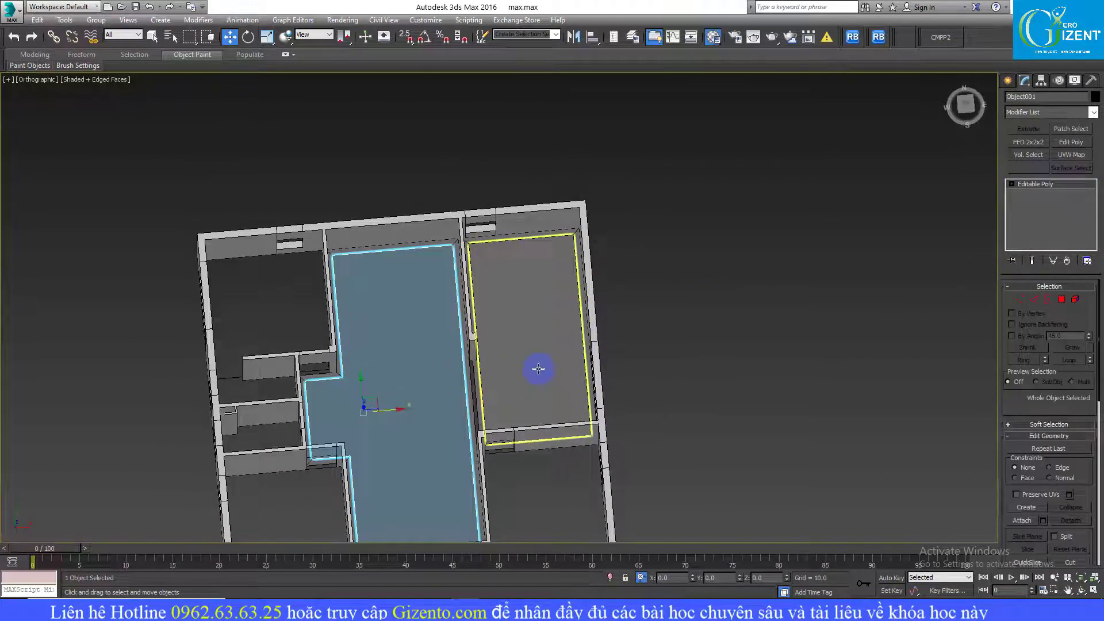
{"action": "key", "text": "m"}
{"action": "key", "text": "m"}
{"action": "middle_click_drag", "start_coordinate": [676, 305], "coordinate": [732, 295]}
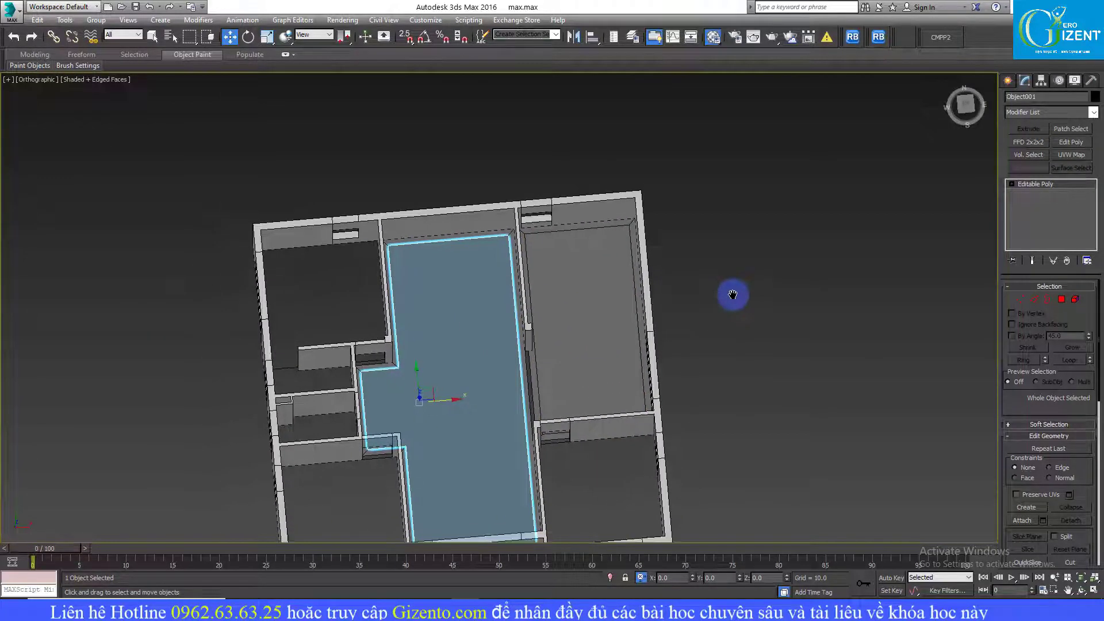
{"action": "key", "text": "m"}
{"action": "middle_click_drag", "start_coordinate": [628, 202], "coordinate": [685, 254]}
- Pick the gach vien material and briefly select, then deselect, the two border strips
{"action": "key", "text": "super"}
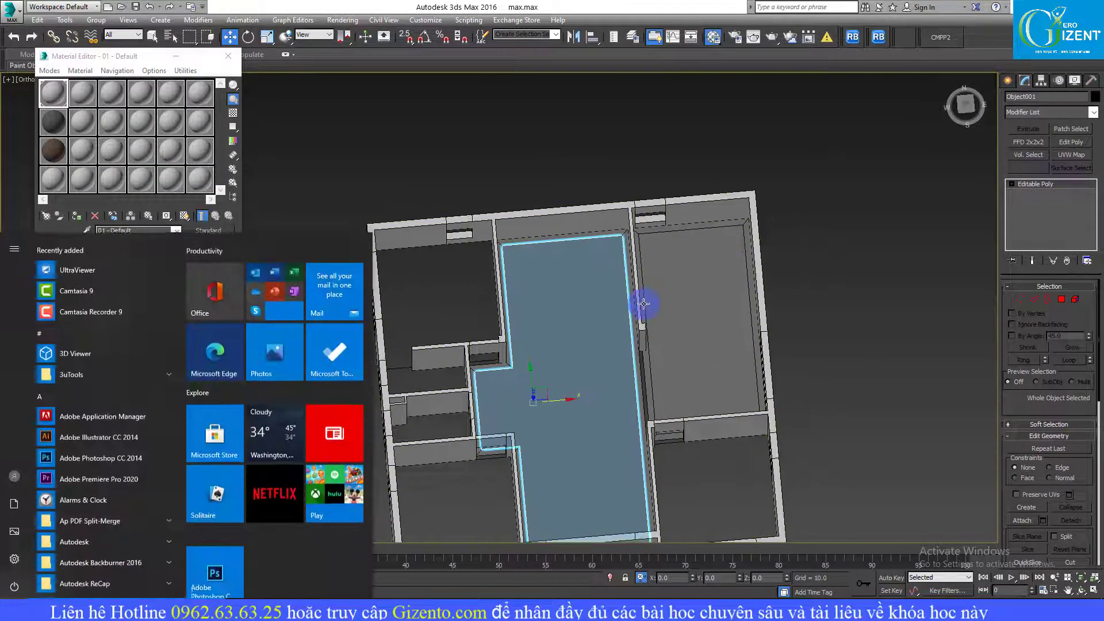
{"action": "key", "text": "super"}
{"action": "scroll", "coordinate": [643, 303], "scroll_direction": "down", "scroll_amount": 1}
{"action": "left_click", "coordinate": [63, 122]}
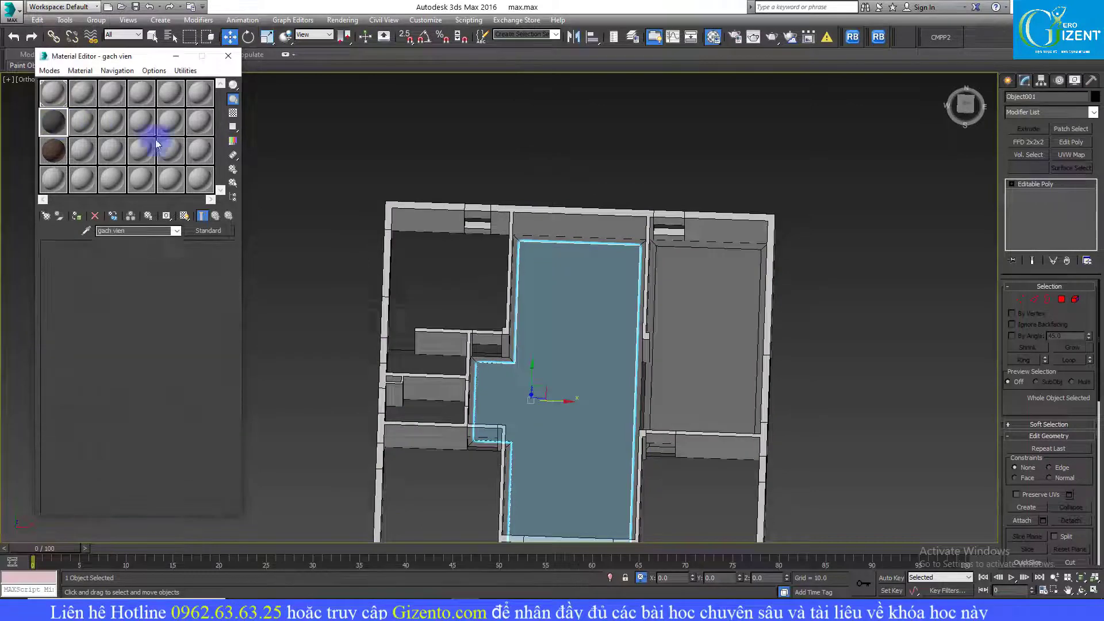
{"action": "scroll", "coordinate": [661, 424], "scroll_direction": "up", "scroll_amount": 2}
{"action": "scroll", "coordinate": [666, 424], "scroll_direction": "up", "scroll_amount": 2}
{"action": "left_click", "coordinate": [673, 424]}
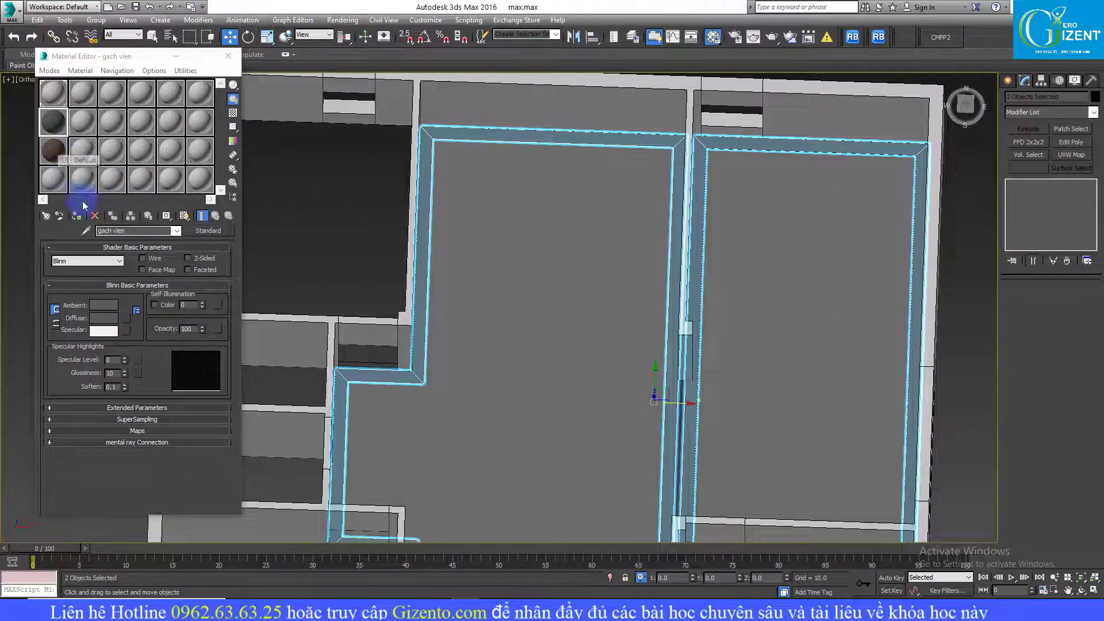
{"action": "scroll", "coordinate": [577, 246], "scroll_direction": "down", "scroll_amount": 1}
{"action": "left_click", "coordinate": [301, 220]}
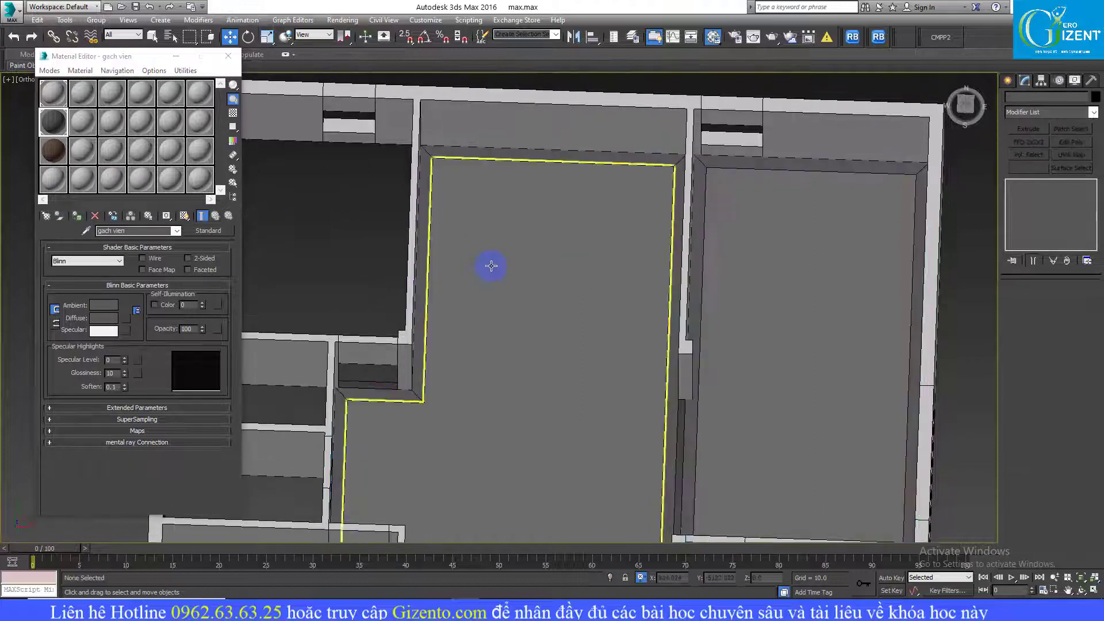
- Assign the 01 - Default material to the central and right-hand room floors
{"action": "scroll", "coordinate": [495, 222], "scroll_direction": "down", "scroll_amount": 1}
{"action": "scroll", "coordinate": [532, 227], "scroll_direction": "down", "scroll_amount": 2}
{"action": "left_click", "coordinate": [533, 227]}
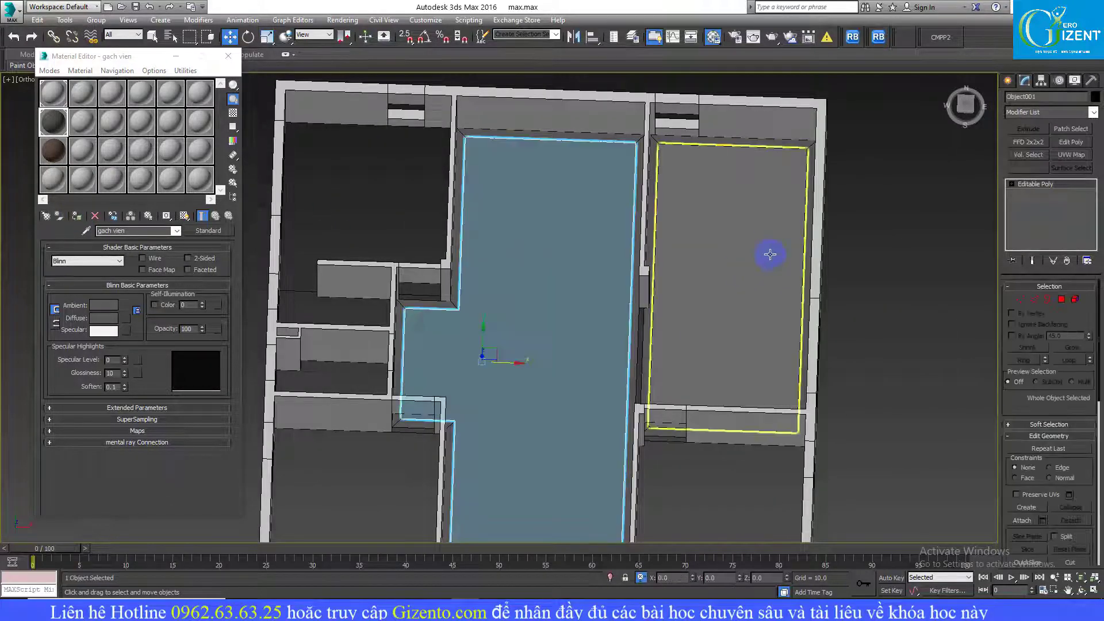
{"action": "left_click", "coordinate": [756, 248], "text": "ctrl"}
{"action": "left_click", "coordinate": [53, 93]}
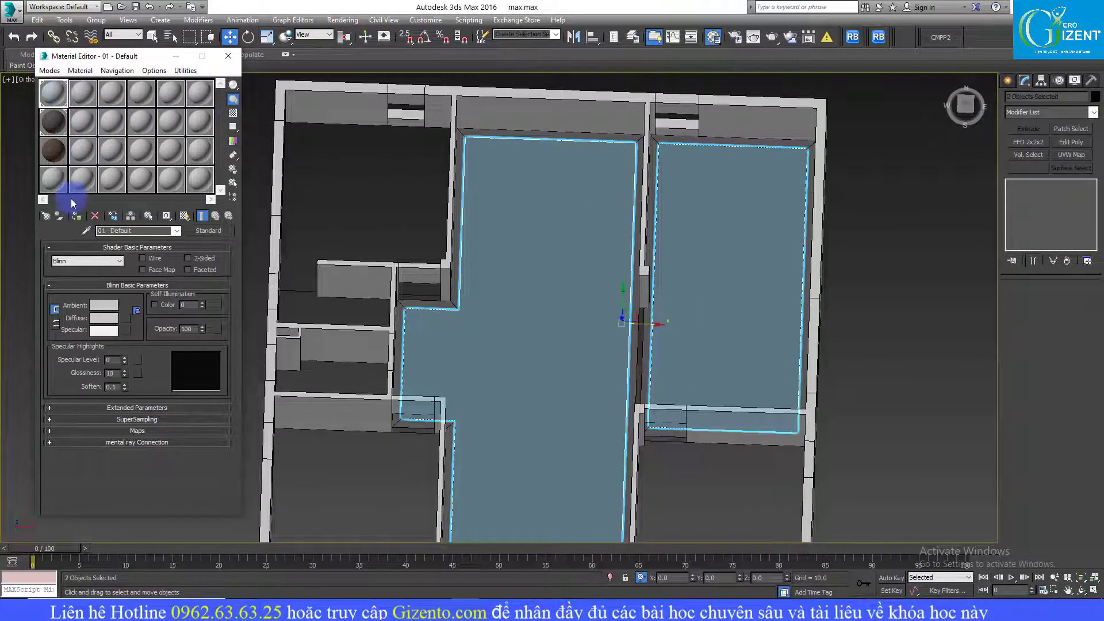
{"action": "left_click", "coordinate": [76, 216]}
{"action": "middle_click_drag", "start_coordinate": [540, 290], "coordinate": [542, 292]}
{"action": "left_click", "coordinate": [416, 249]}
{"action": "scroll", "coordinate": [562, 350], "scroll_direction": "down", "scroll_amount": 2}
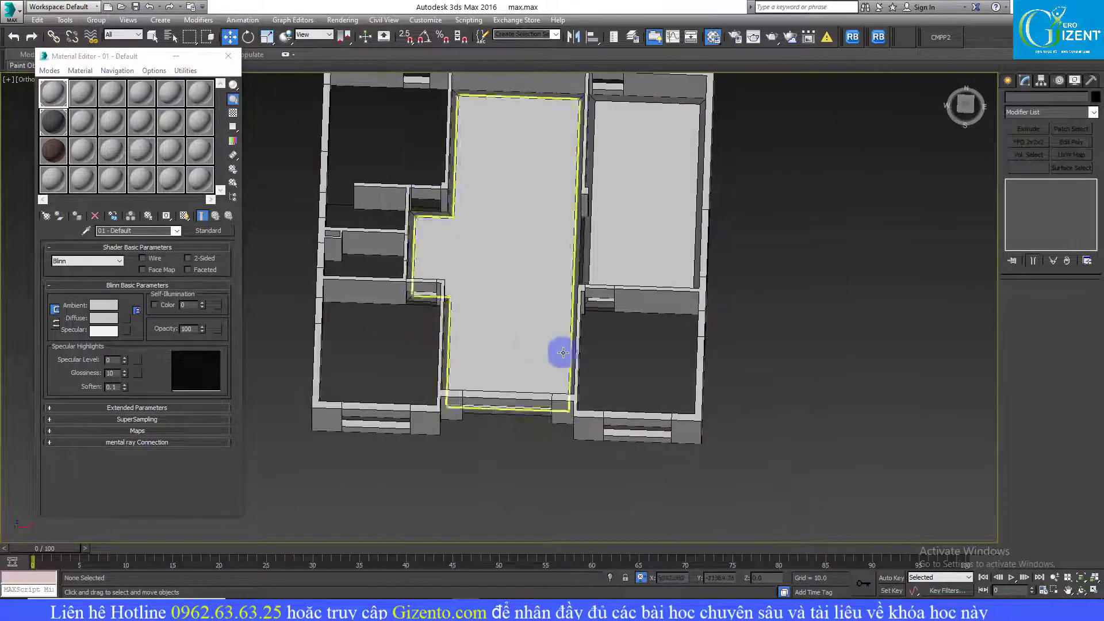
{"action": "scroll", "coordinate": [616, 325], "scroll_direction": "up", "scroll_amount": 5}
- Convert the three remaining room outlines to Editable Poly
{"action": "left_click", "coordinate": [570, 273]}
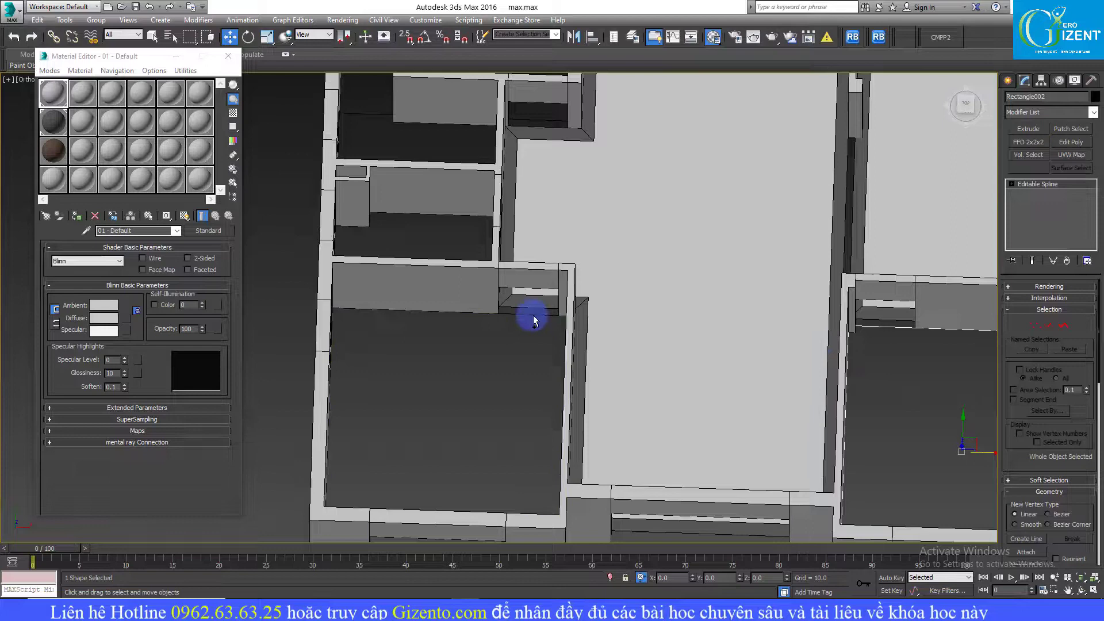
{"action": "left_click", "coordinate": [533, 320], "text": "ctrl"}
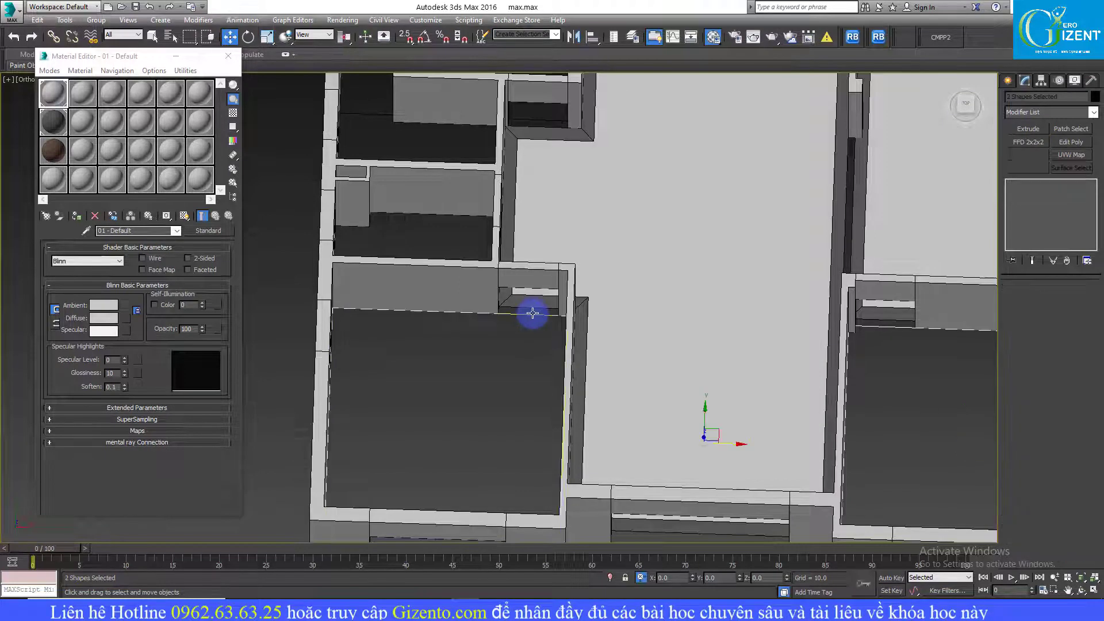
{"action": "middle_click_drag", "start_coordinate": [530, 310], "coordinate": [523, 369]}
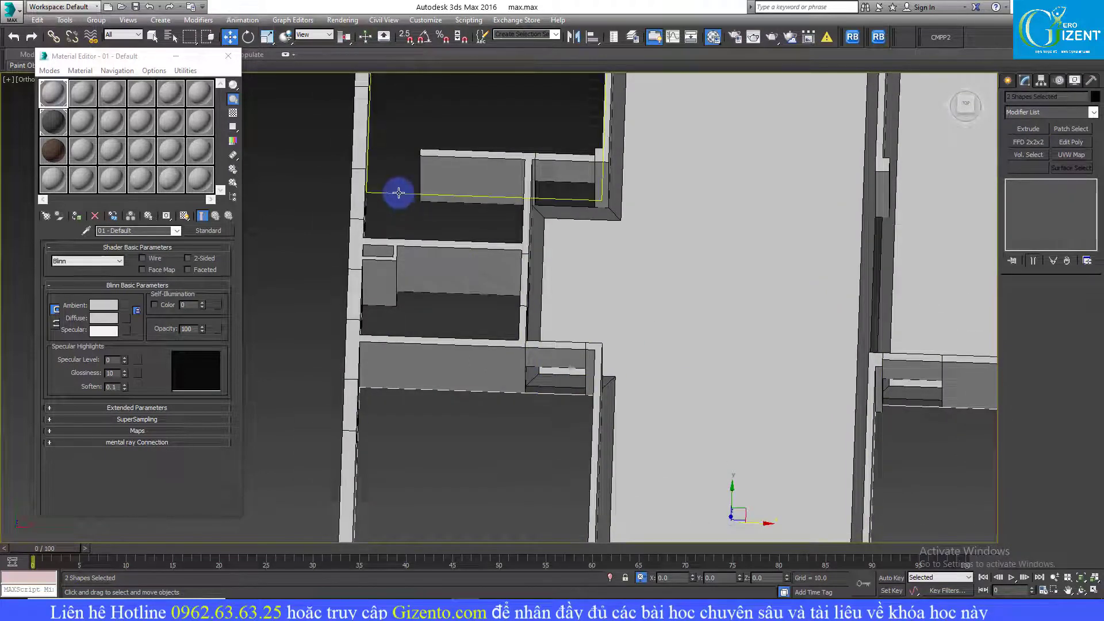
{"action": "left_click", "coordinate": [399, 193], "text": "ctrl"}
{"action": "right_click", "coordinate": [400, 174]}
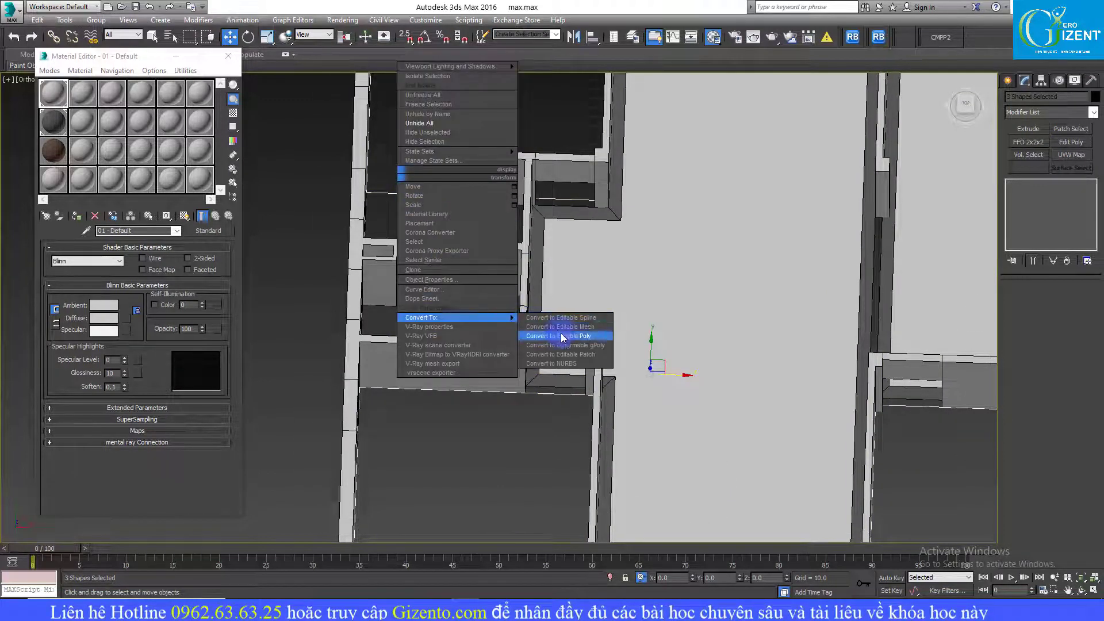
{"action": "left_click", "coordinate": [562, 338]}
- Assign 01 - Default to the bottom-right, bottom-left and top-left room floors
{"action": "scroll", "coordinate": [501, 339], "scroll_direction": "down", "scroll_amount": 5}
{"action": "left_click", "coordinate": [785, 330]}
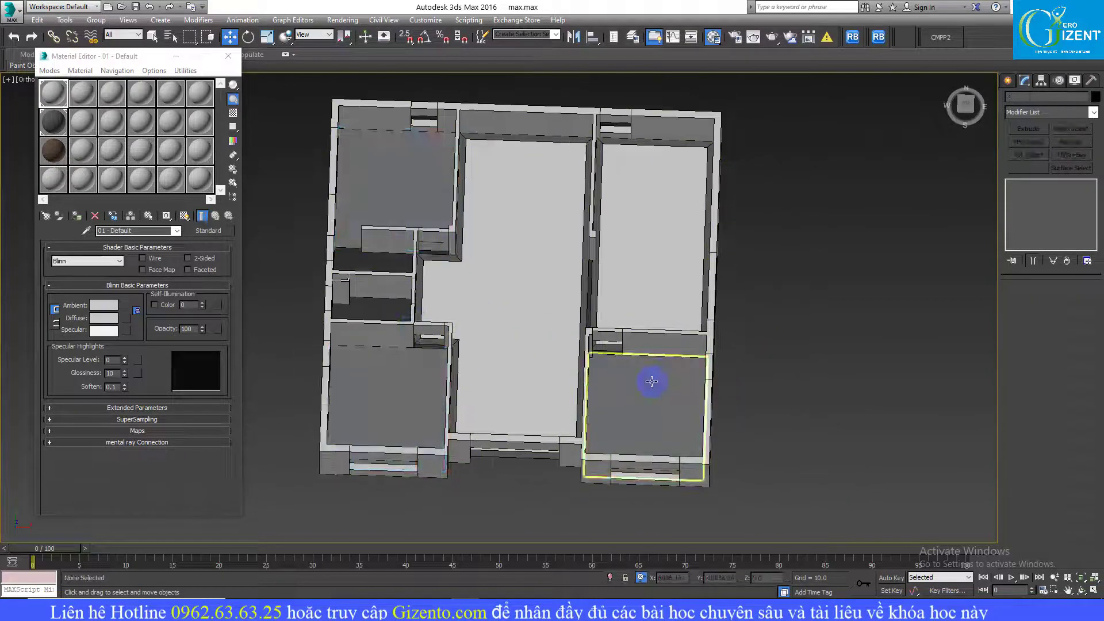
{"action": "left_click", "coordinate": [652, 381]}
{"action": "left_click", "coordinate": [381, 365], "text": "ctrl"}
{"action": "left_click", "coordinate": [368, 225], "text": "ctrl"}
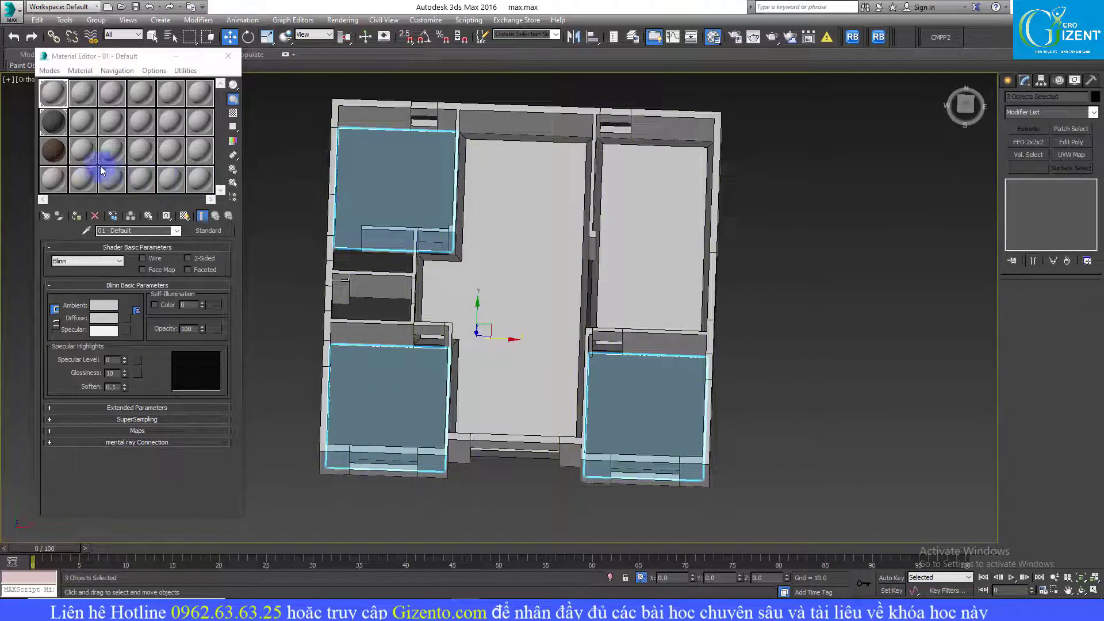
{"action": "left_click", "coordinate": [76, 216]}
{"action": "left_click", "coordinate": [842, 394]}
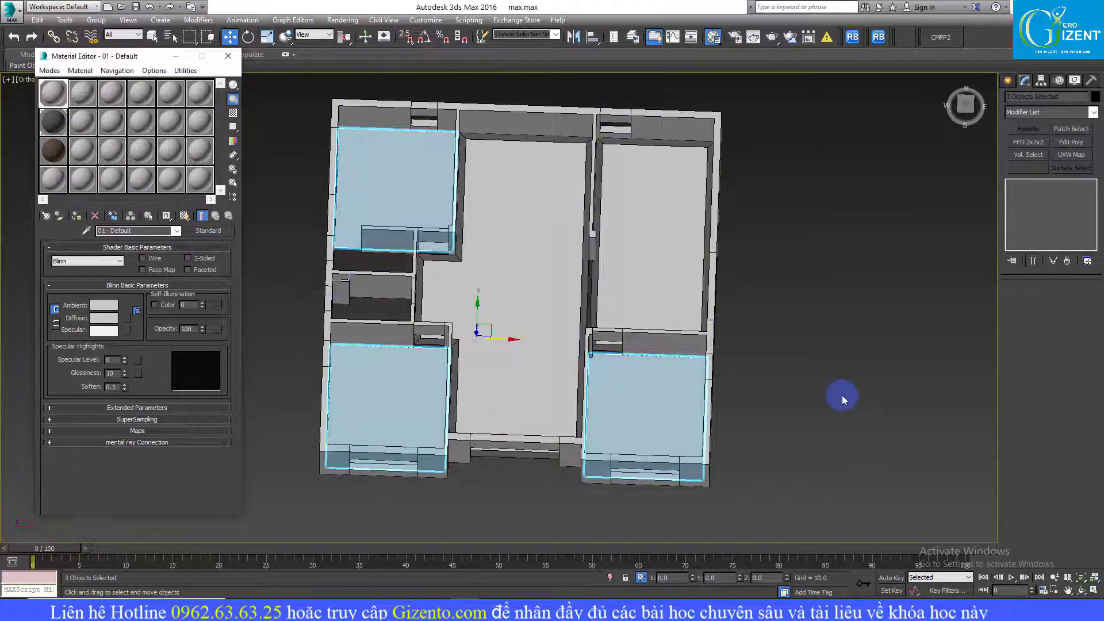
- Select the central room floor and orbit to a tilted view of it
{"action": "left_click", "coordinate": [496, 297]}
{"action": "middle_click_drag", "start_coordinate": [702, 300], "coordinate": [480, 303], "text": "alt"}
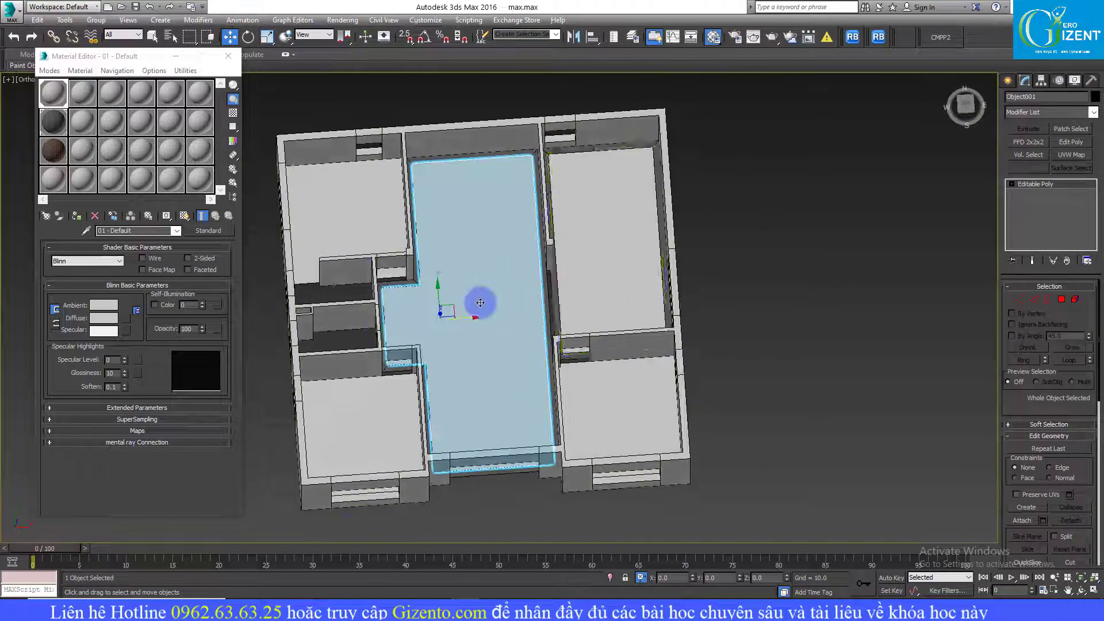
{"action": "scroll", "coordinate": [480, 302], "scroll_direction": "up", "scroll_amount": 3}
{"action": "scroll", "coordinate": [596, 320], "scroll_direction": "down", "scroll_amount": 3}
{"action": "mouse_move", "coordinate": [616, 323]}
{"action": "middle_mouse_down", "text": "alt"}
{"action": "mouse_move", "coordinate": [563, 305]}
{"action": "mouse_move", "coordinate": [599, 313]}
{"action": "mouse_move", "coordinate": [630, 350]}
{"action": "mouse_move", "coordinate": [609, 336]}
{"action": "middle_mouse_up", "text": "alt"}
{"action": "scroll", "coordinate": [563, 306], "scroll_direction": "up", "scroll_amount": 3}
{"action": "scroll", "coordinate": [564, 306], "scroll_direction": "down", "scroll_amount": 3}
{"action": "scroll", "coordinate": [631, 351], "scroll_direction": "up", "scroll_amount": 2}
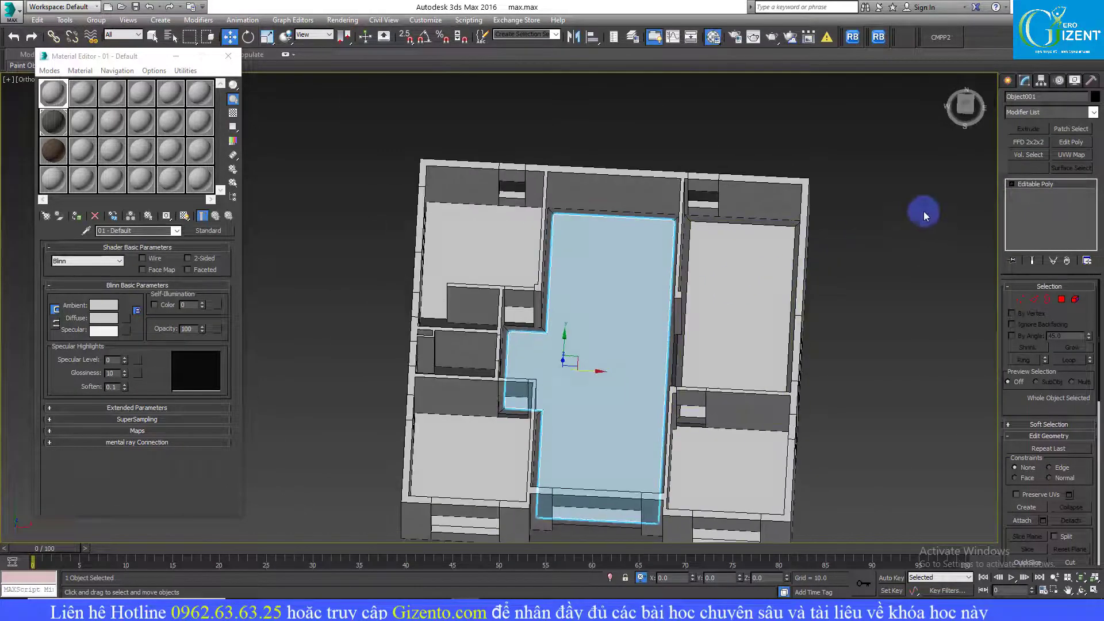
- Add a FloorGenerator modifier to the central floor and begin editing Max Width and Max Length
{"action": "left_click", "coordinate": [1047, 112]}
{"action": "key", "text": "f"}
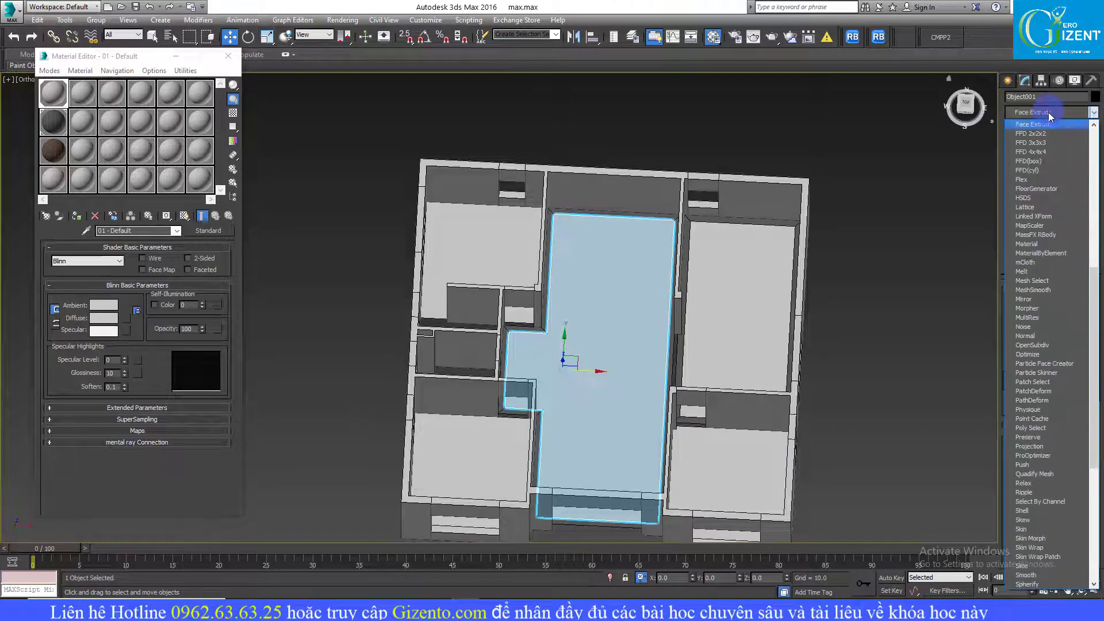
{"action": "left_click", "coordinate": [1045, 193]}
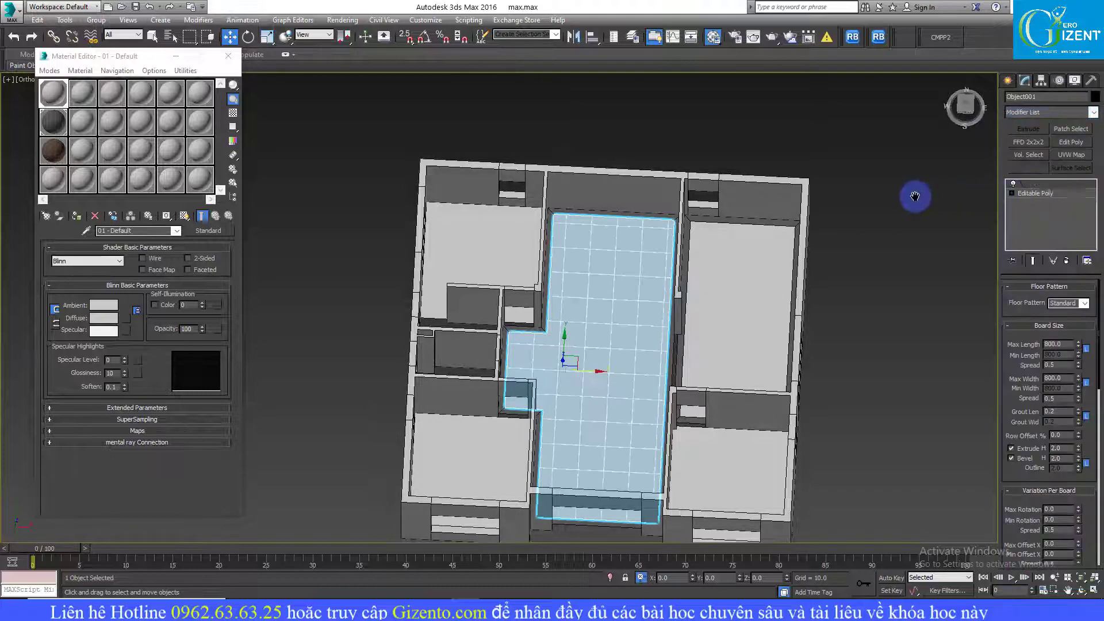
{"action": "middle_click_drag", "start_coordinate": [914, 194], "coordinate": [781, 170]}
{"action": "left_click", "coordinate": [667, 212]}
{"action": "scroll", "coordinate": [424, 224], "scroll_direction": "up", "scroll_amount": 4}
{"action": "left_click", "coordinate": [488, 229]}
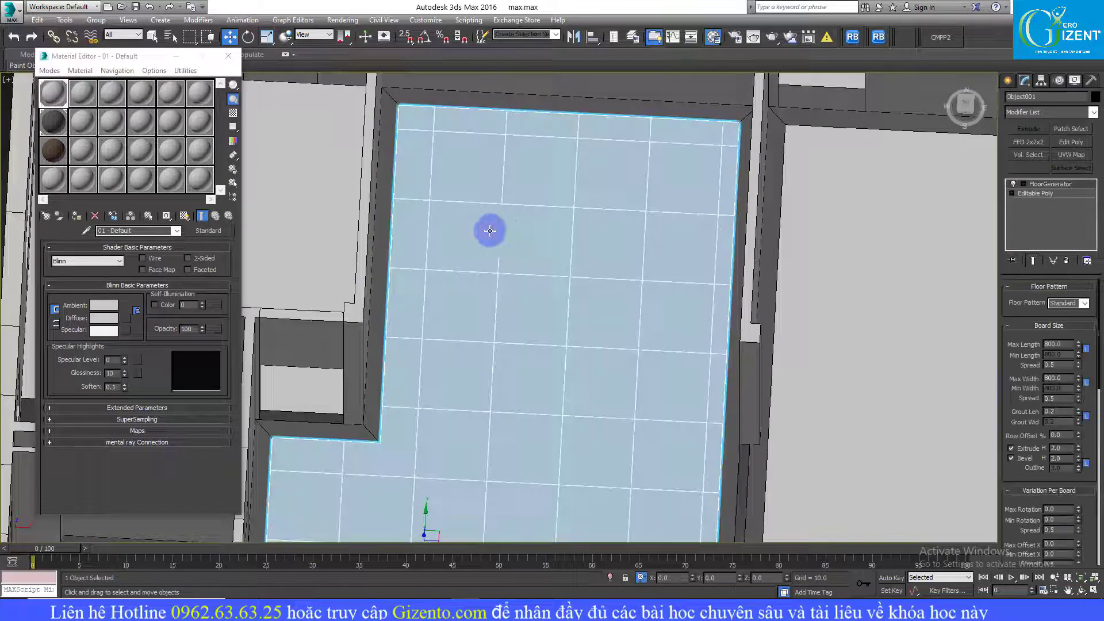
{"action": "scroll", "coordinate": [468, 222], "scroll_direction": "down", "scroll_amount": 4}
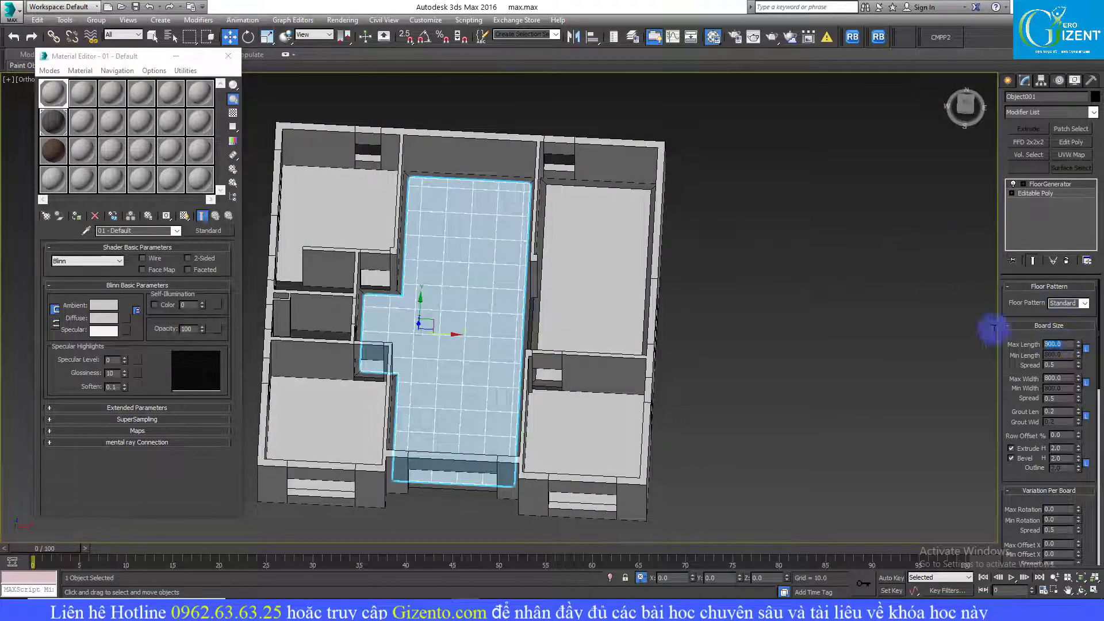
{"action": "left_click", "coordinate": [1060, 378]}
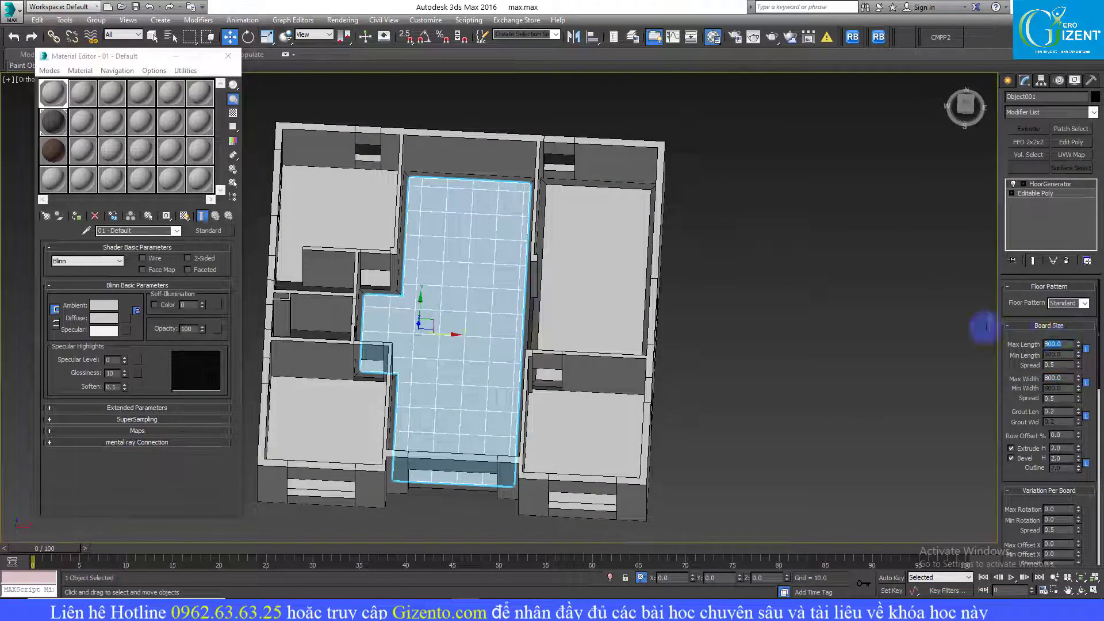
{"action": "left_click", "coordinate": [1063, 345]}
{"action": "type", "text": "1000"}
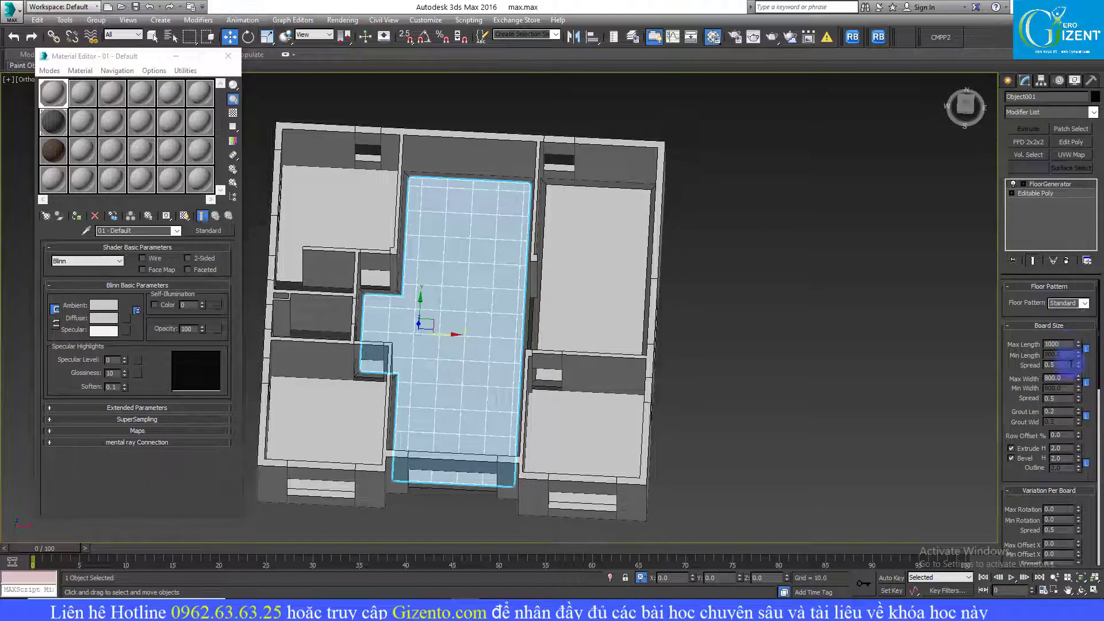
- Try board sizes of 1000 × 500, then 600 × 300
{"action": "key", "text": "Tab"}
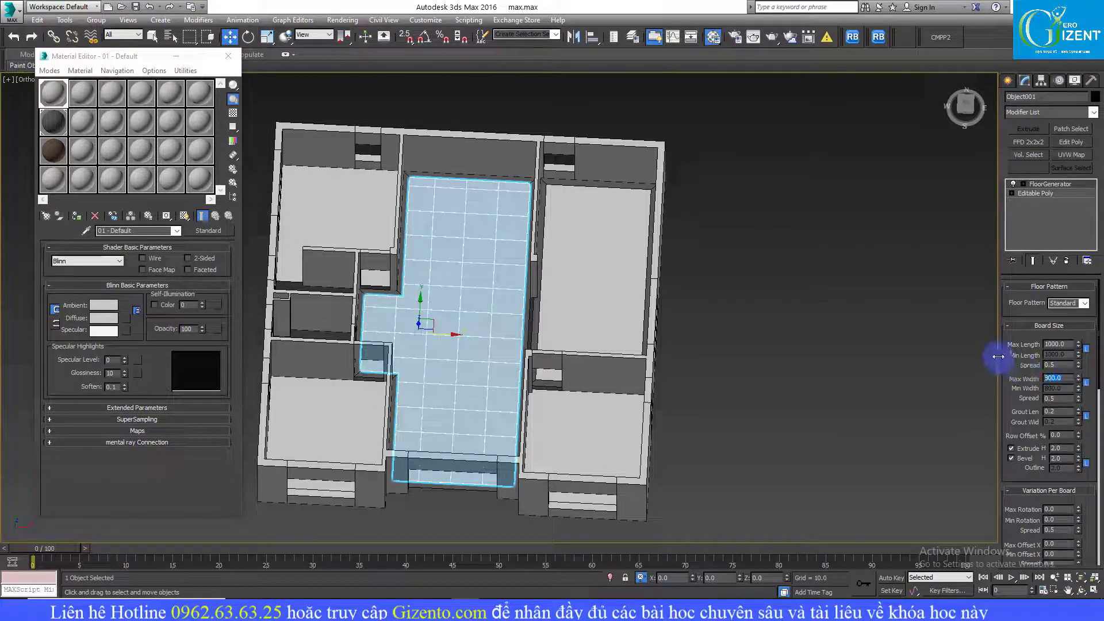
{"action": "type", "text": "500"}
{"action": "key", "text": "Return"}
{"action": "scroll", "coordinate": [633, 253], "scroll_direction": "down", "scroll_amount": 3}
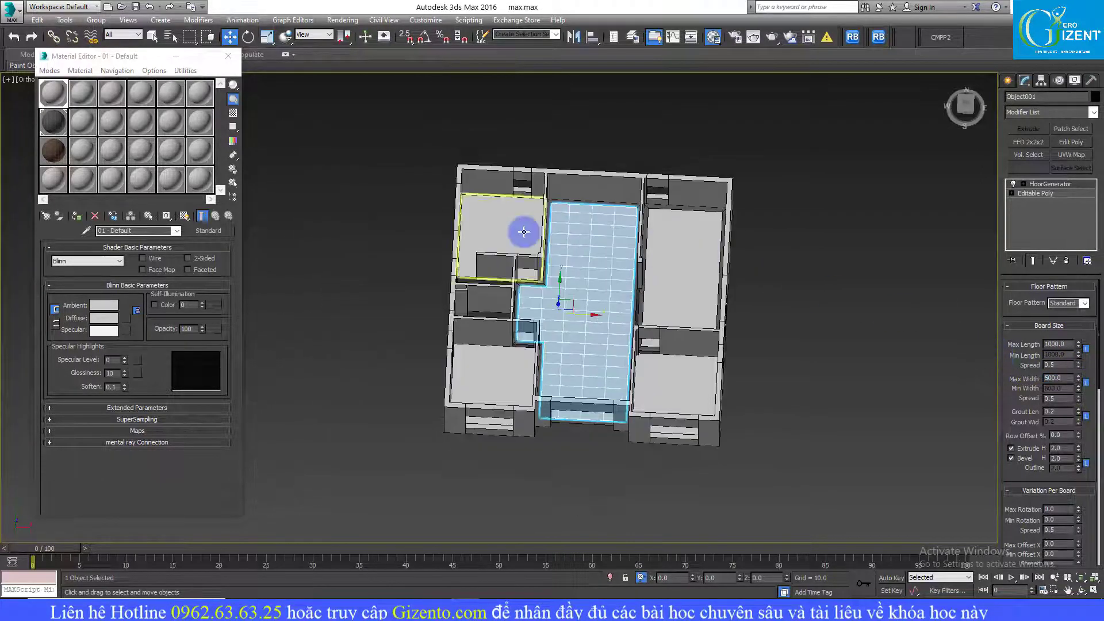
{"action": "scroll", "coordinate": [575, 241], "scroll_direction": "up", "scroll_amount": 6}
{"action": "left_click", "coordinate": [1056, 345]}
{"action": "type", "text": "6"}
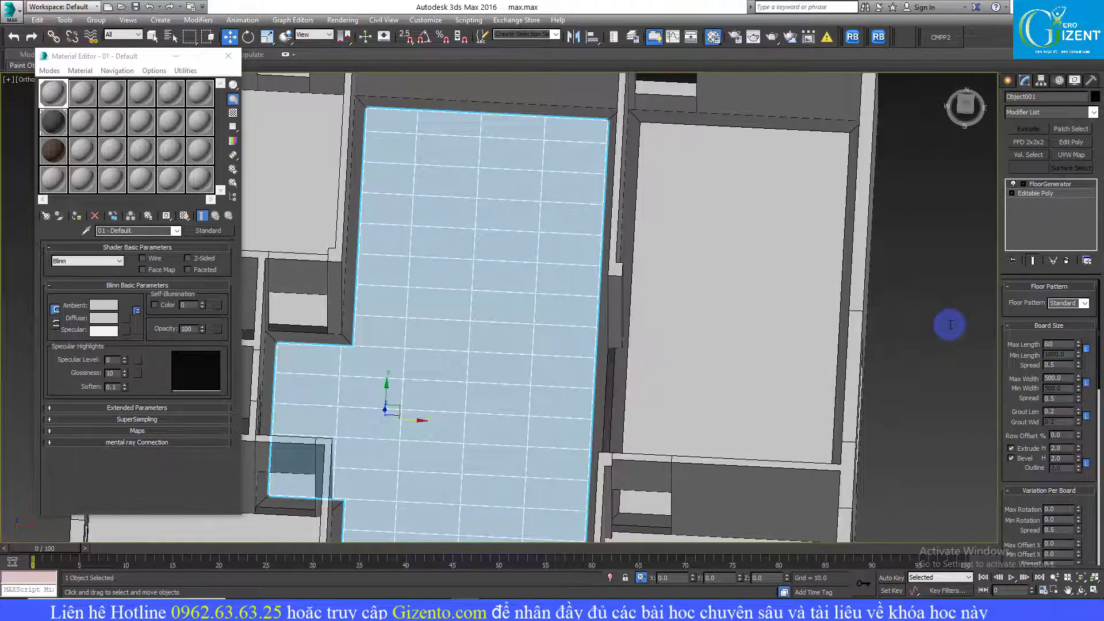
{"action": "type", "text": "0"}
{"action": "left_click", "coordinate": [1062, 378]}
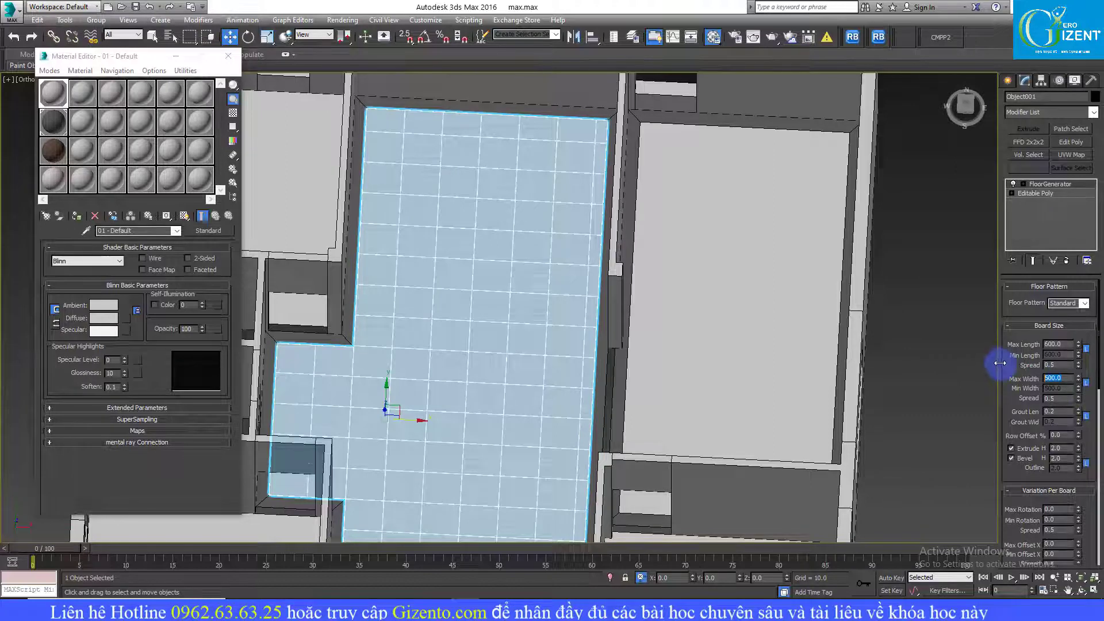
{"action": "type", "text": "300"}
{"action": "key", "text": "Return"}
- Try board max lengths of 500 and then 603
{"action": "middle_click_drag", "start_coordinate": [793, 303], "coordinate": [776, 302]}
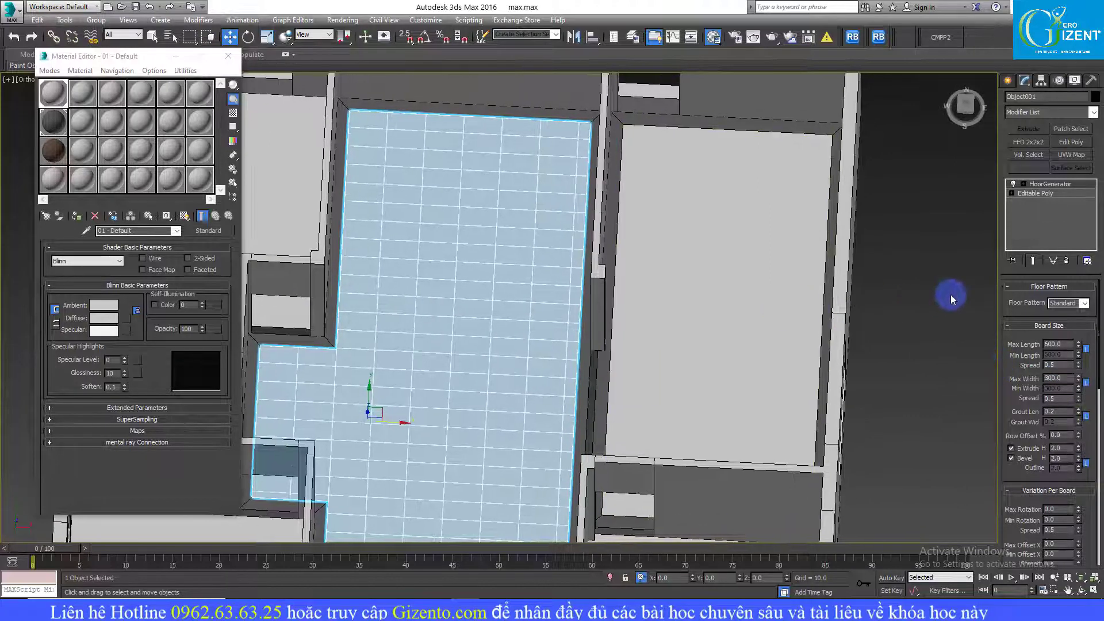
{"action": "double_click", "coordinate": [1057, 343]}
{"action": "type", "text": "500"}
{"action": "key", "text": "Return"}
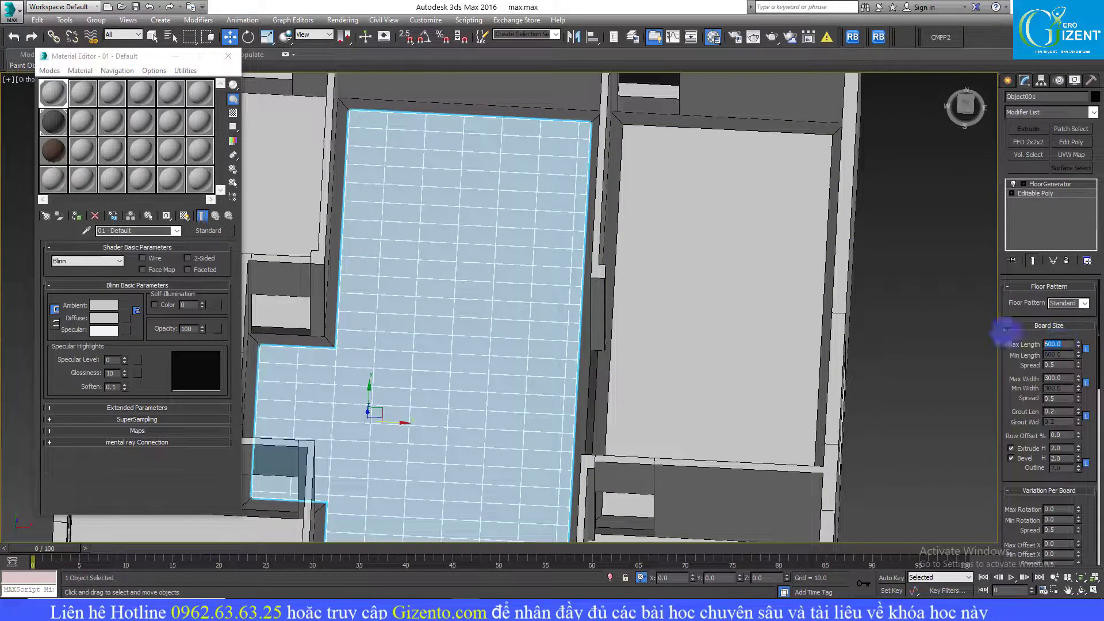
{"action": "middle_click_drag", "start_coordinate": [933, 308], "coordinate": [910, 300]}
{"action": "double_click", "coordinate": [1066, 344]}
{"action": "type", "text": "60"}
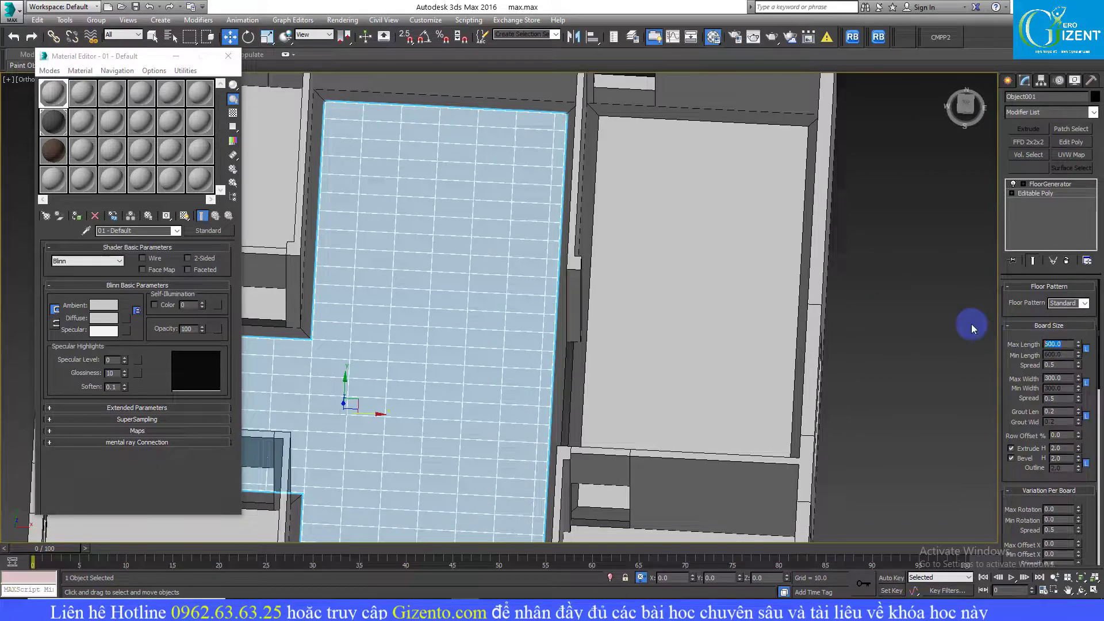
{"action": "type", "text": "300"}
{"action": "key", "text": "Return"}
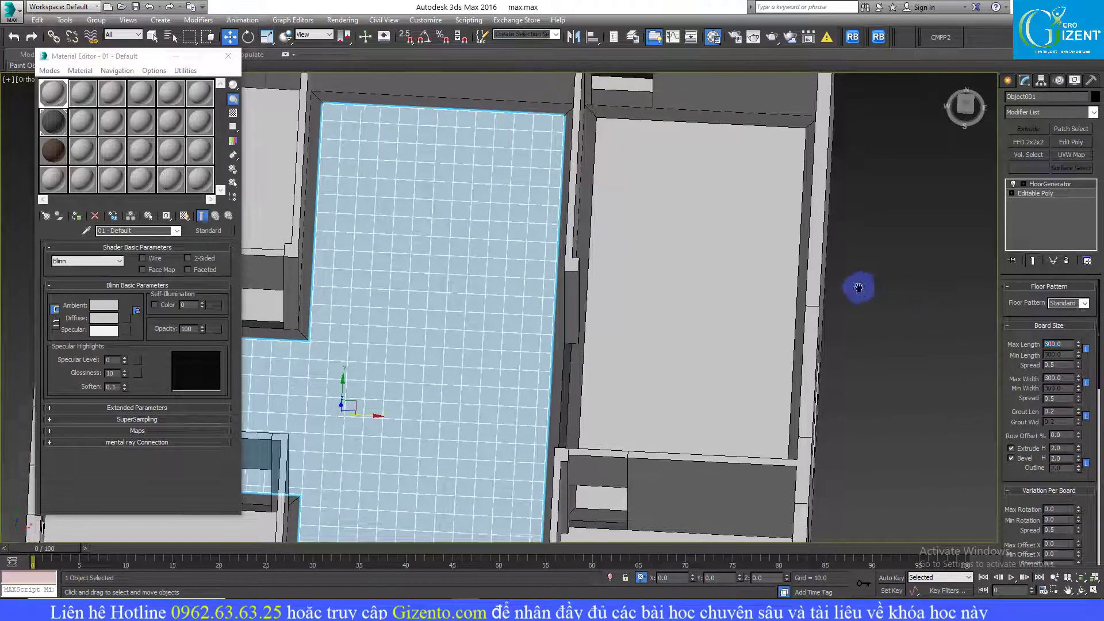
- Reselect the central floor and set board Max Length and Max Width to 800
{"action": "left_click", "coordinate": [857, 286]}
{"action": "left_click", "coordinate": [528, 268]}
{"action": "double_click", "coordinate": [1058, 343]}
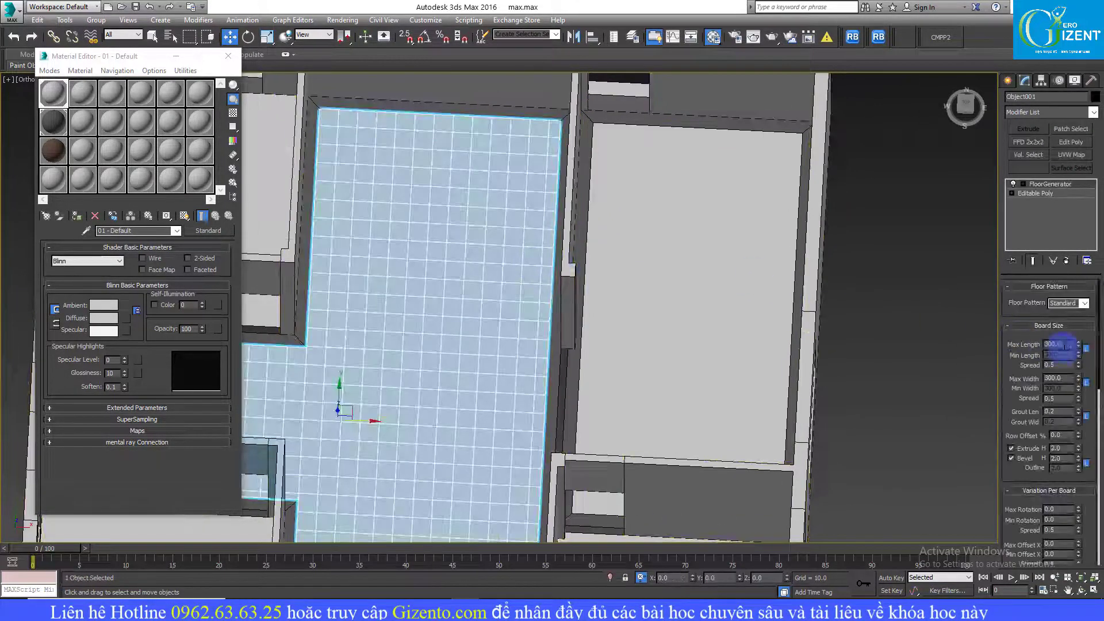
{"action": "type", "text": "800"}
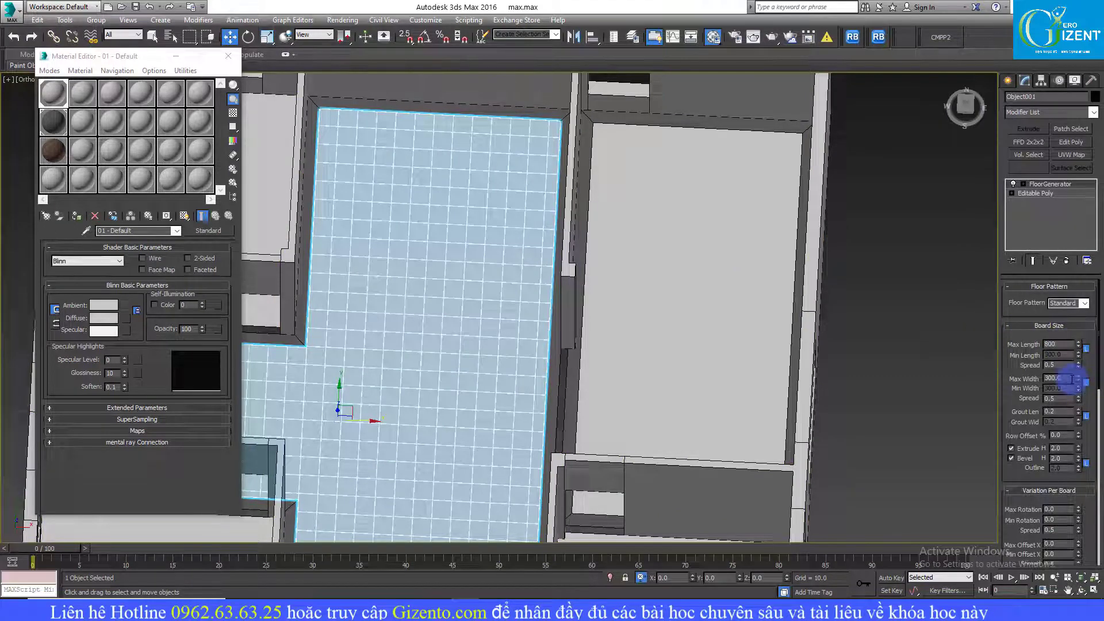
{"action": "double_click", "coordinate": [1063, 378]}
{"action": "type", "text": "800"}
{"action": "key", "text": "Return"}
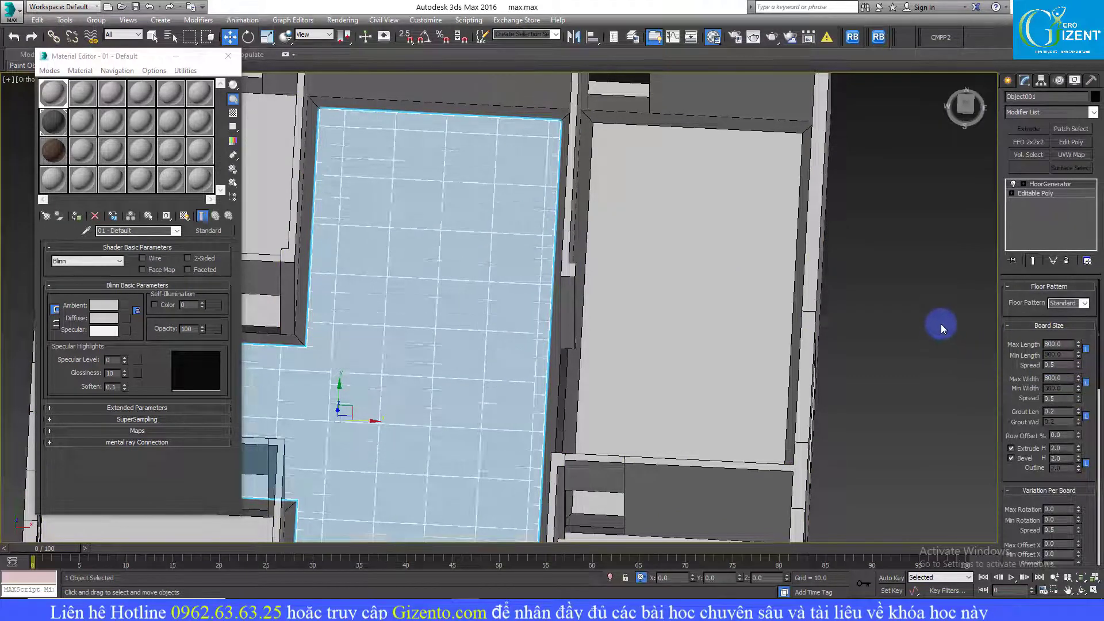
- Reselect the floor, check the grout length value unchanged, and inspect the tiles
{"action": "left_click", "coordinate": [931, 323]}
{"action": "left_click", "coordinate": [479, 249]}
{"action": "double_click", "coordinate": [1055, 412]}
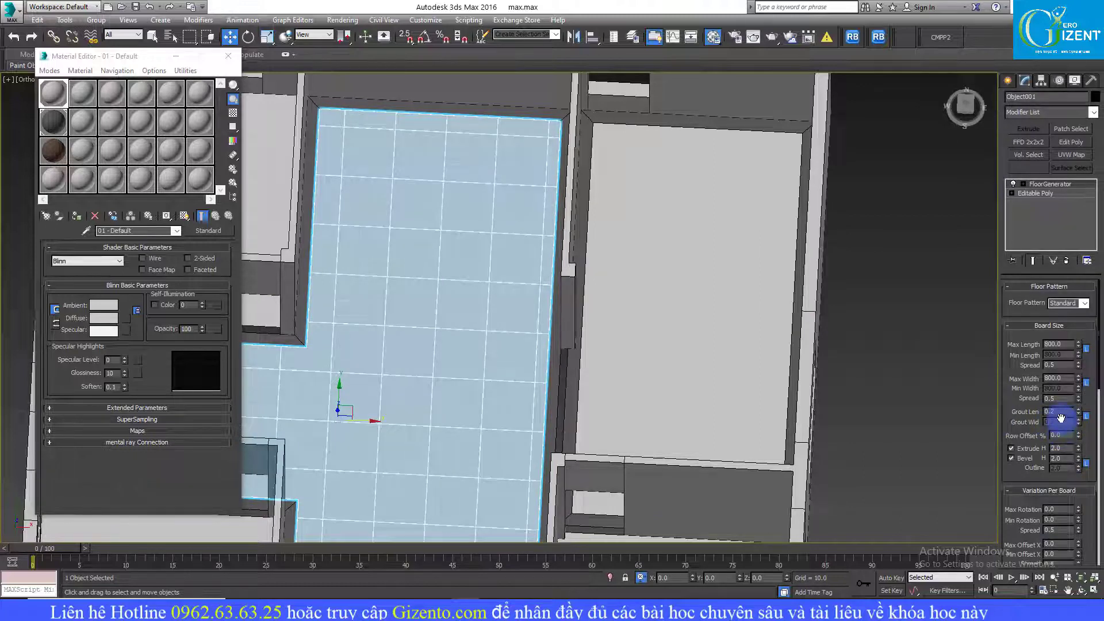
{"action": "double_click", "coordinate": [1050, 413]}
{"action": "key", "text": "Return"}
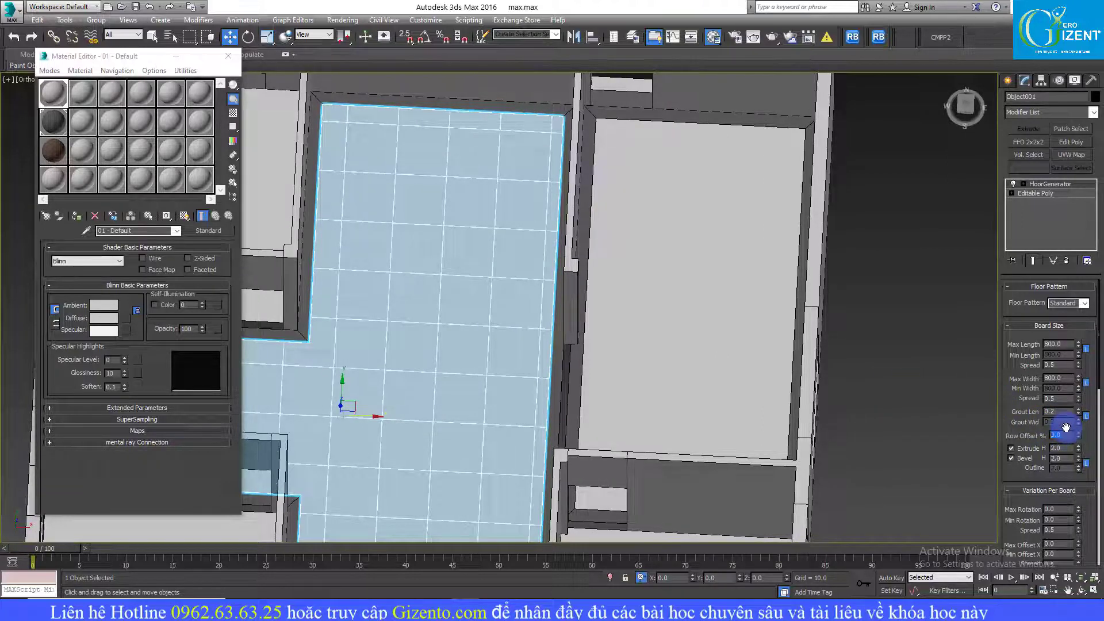
{"action": "middle_click_drag", "start_coordinate": [956, 409], "coordinate": [901, 393]}
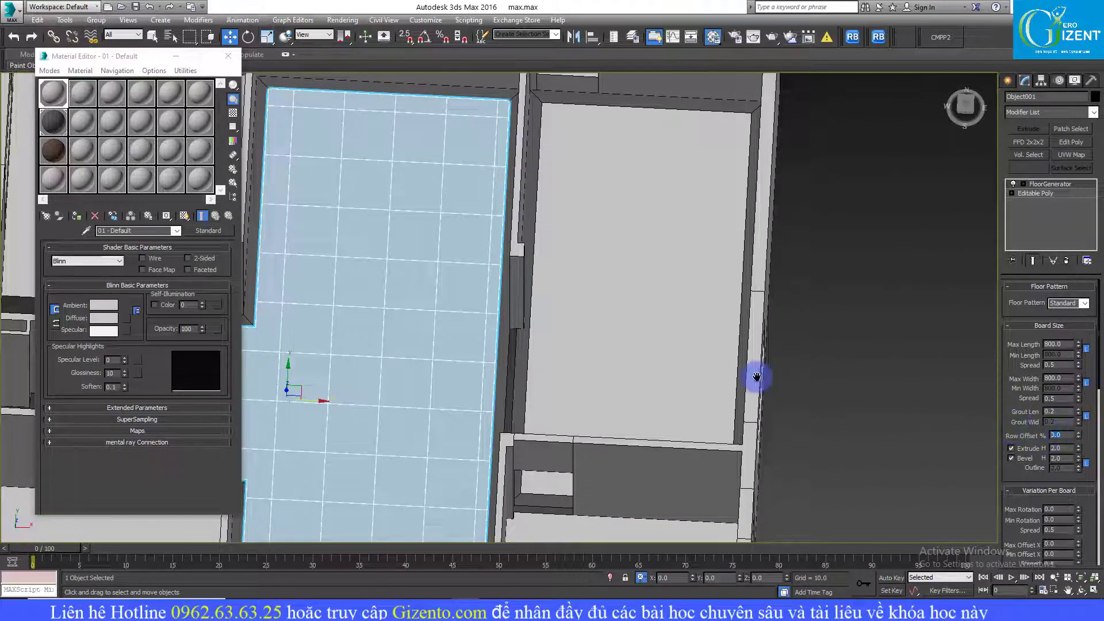
{"action": "middle_click_drag", "start_coordinate": [756, 374], "coordinate": [848, 395]}
- Test row offset values of 20, 5 and 50 on the boards
{"action": "left_click", "coordinate": [1057, 434]}
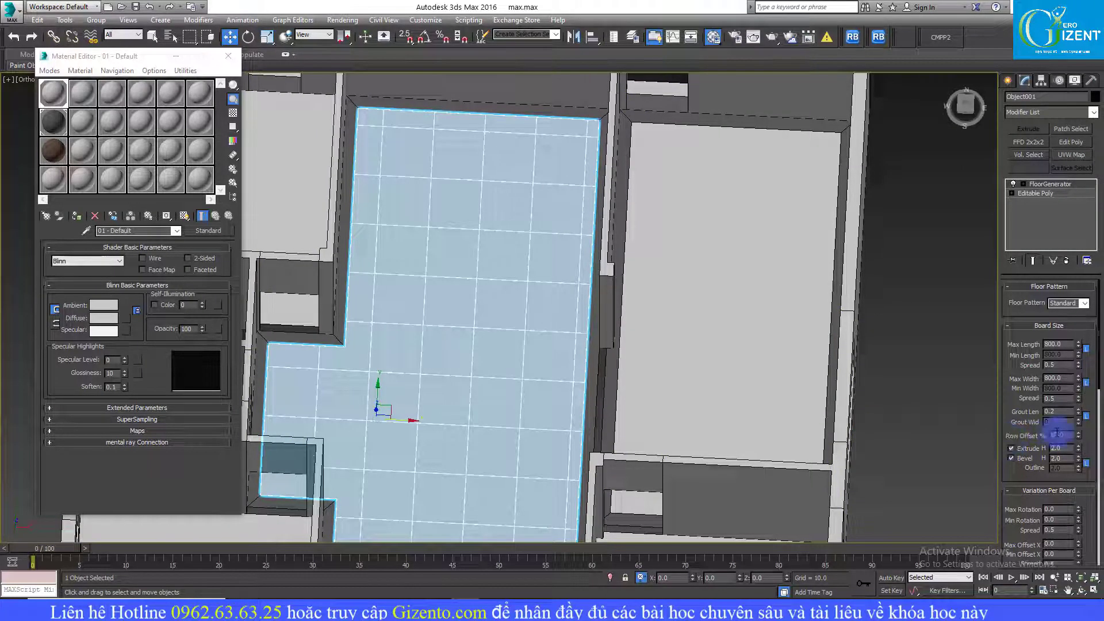
{"action": "left_click", "coordinate": [1059, 438]}
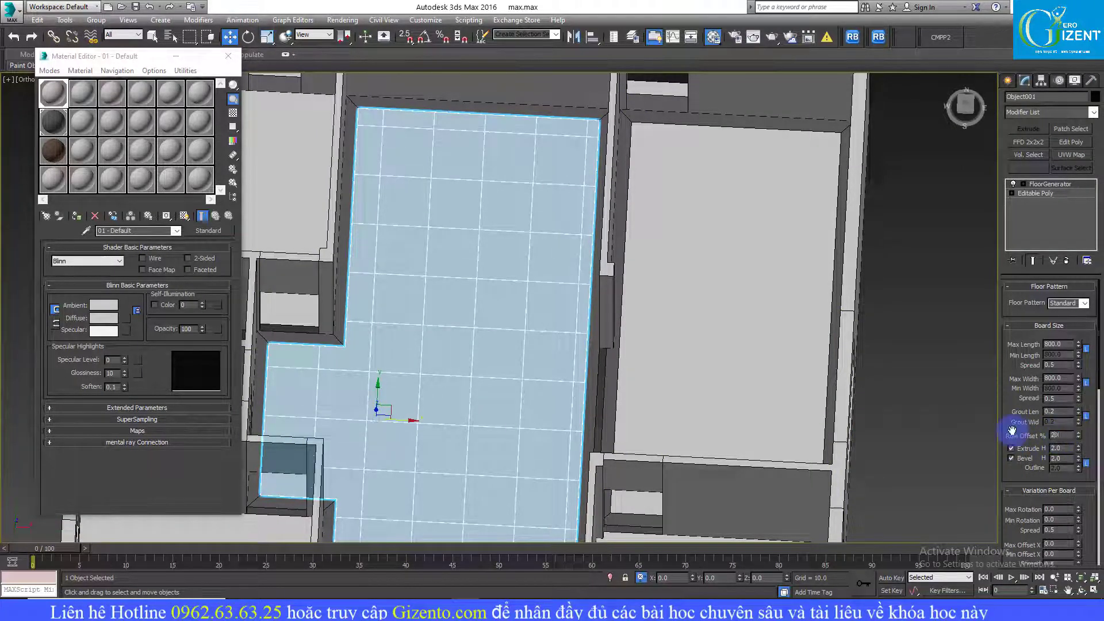
{"action": "type", "text": "20"}
{"action": "key", "text": "Return"}
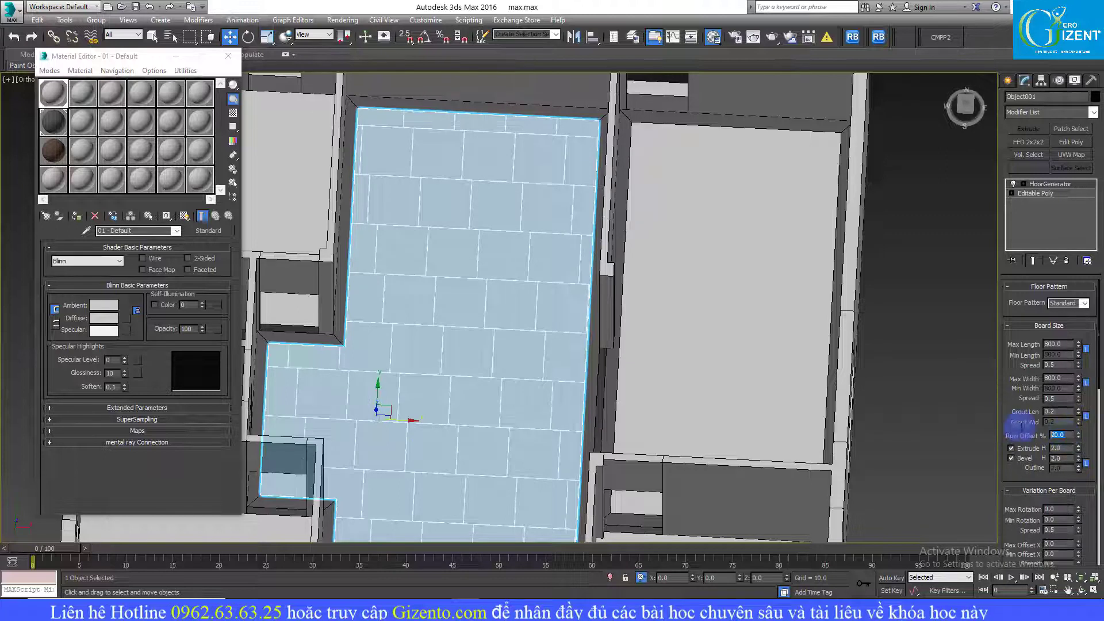
{"action": "type", "text": "5"}
{"action": "key", "text": "Return"}
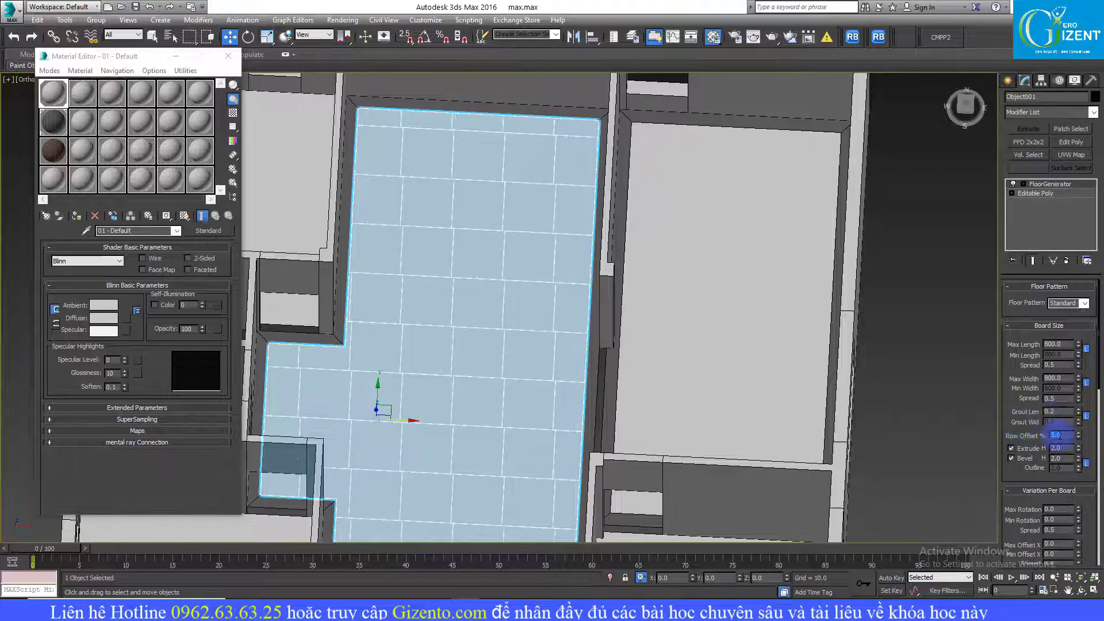
{"action": "type", "text": "0"}
{"action": "key", "text": "Return"}
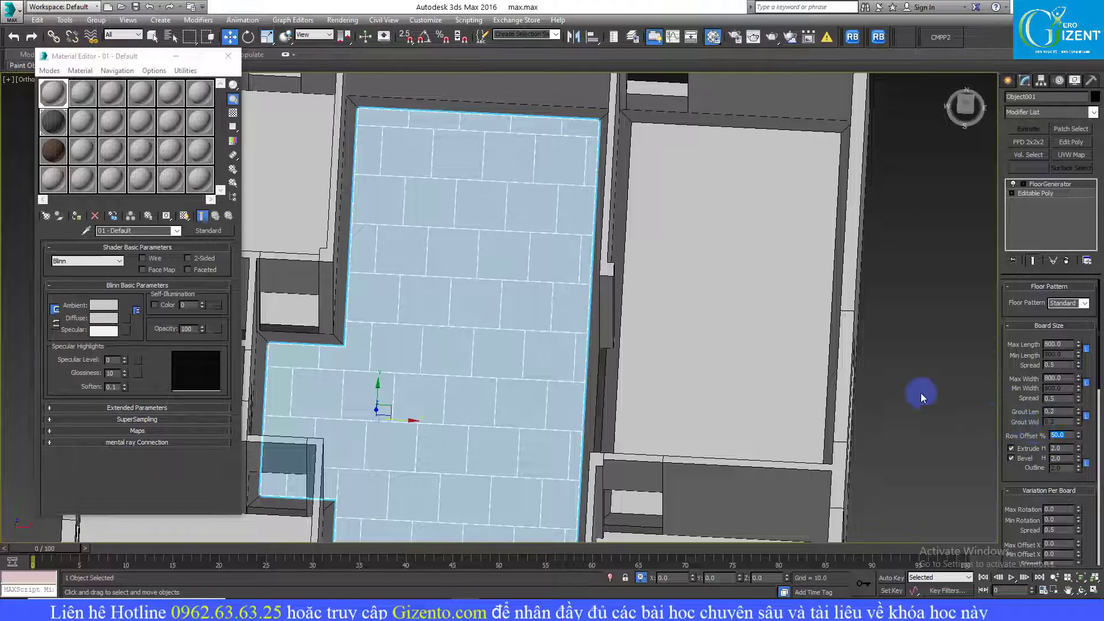
- Set the row offset to 0 and zoom in on the aligned grout grid
{"action": "middle_click_drag", "start_coordinate": [644, 338], "coordinate": [616, 327]}
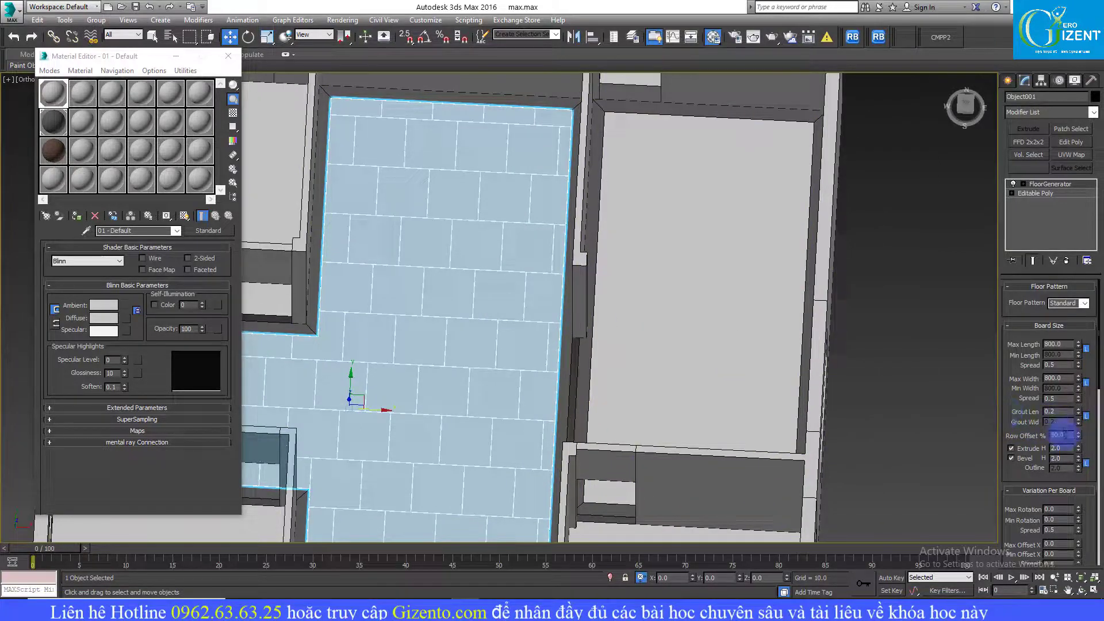
{"action": "type", "text": "0"}
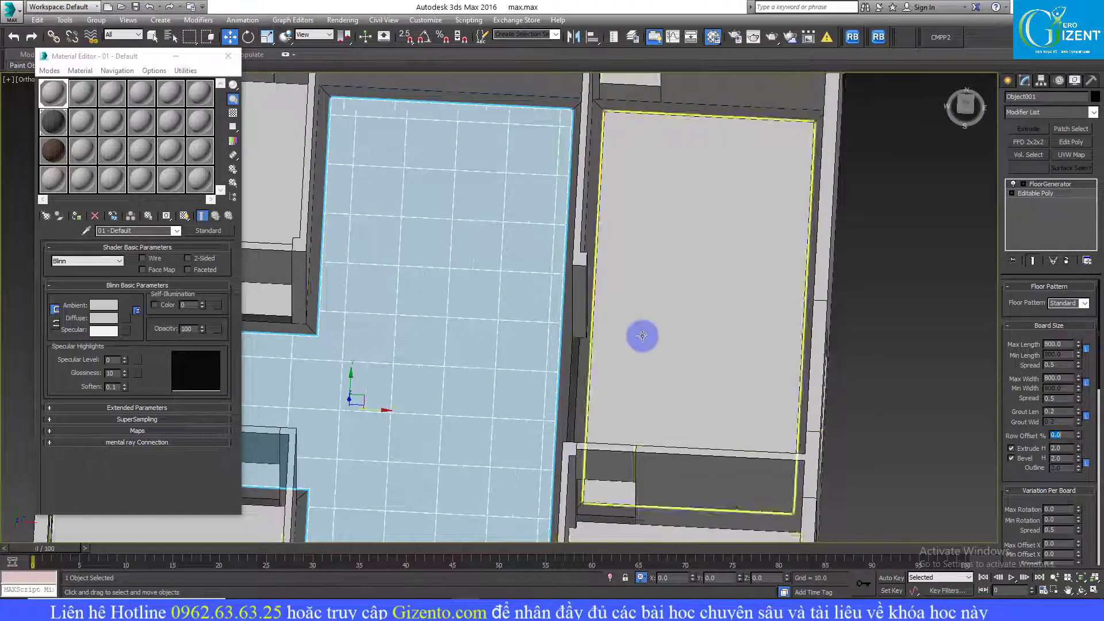
{"action": "middle_click_drag", "start_coordinate": [644, 335], "coordinate": [612, 318]}
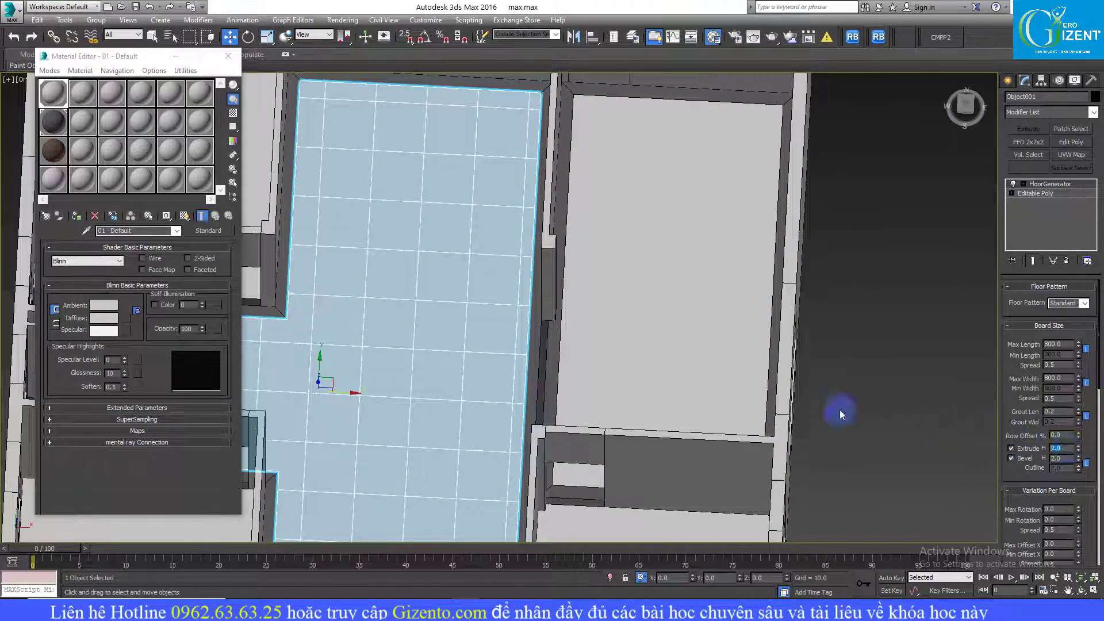
{"action": "scroll", "coordinate": [601, 360], "scroll_direction": "up", "scroll_amount": 3}
{"action": "scroll", "coordinate": [448, 328], "scroll_direction": "up", "scroll_amount": 4}
{"action": "scroll", "coordinate": [403, 301], "scroll_direction": "up", "scroll_amount": 4}
{"action": "middle_click_drag", "start_coordinate": [404, 301], "coordinate": [412, 299], "text": "alt"}
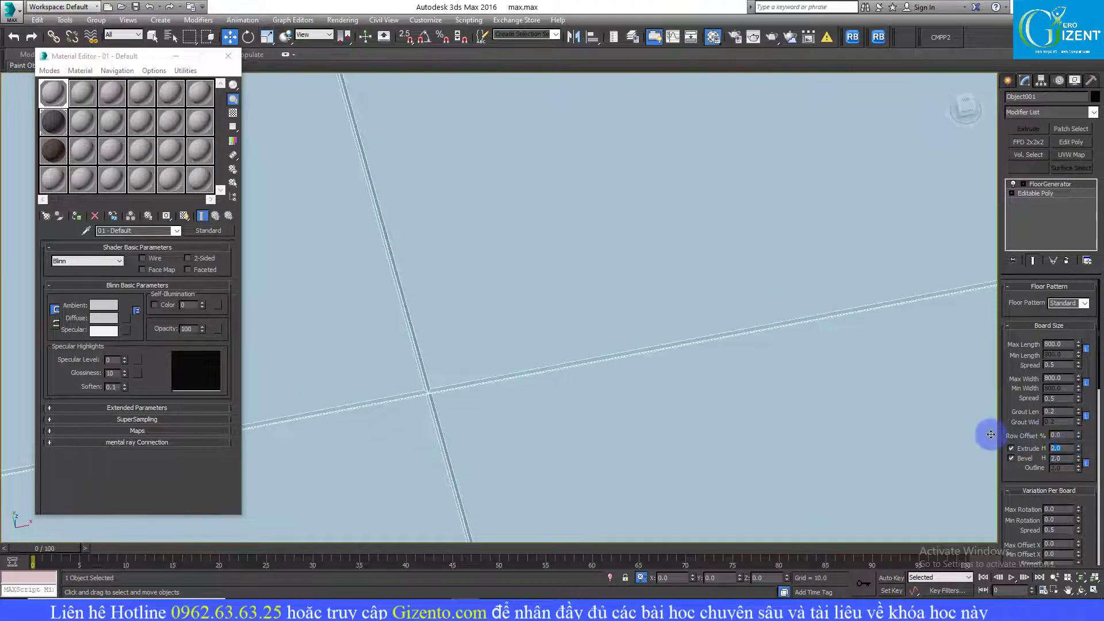
- Preview grout Extrude H and Bevel H at 5
{"action": "left_click", "coordinate": [1056, 438]}
{"action": "key", "text": "Return"}
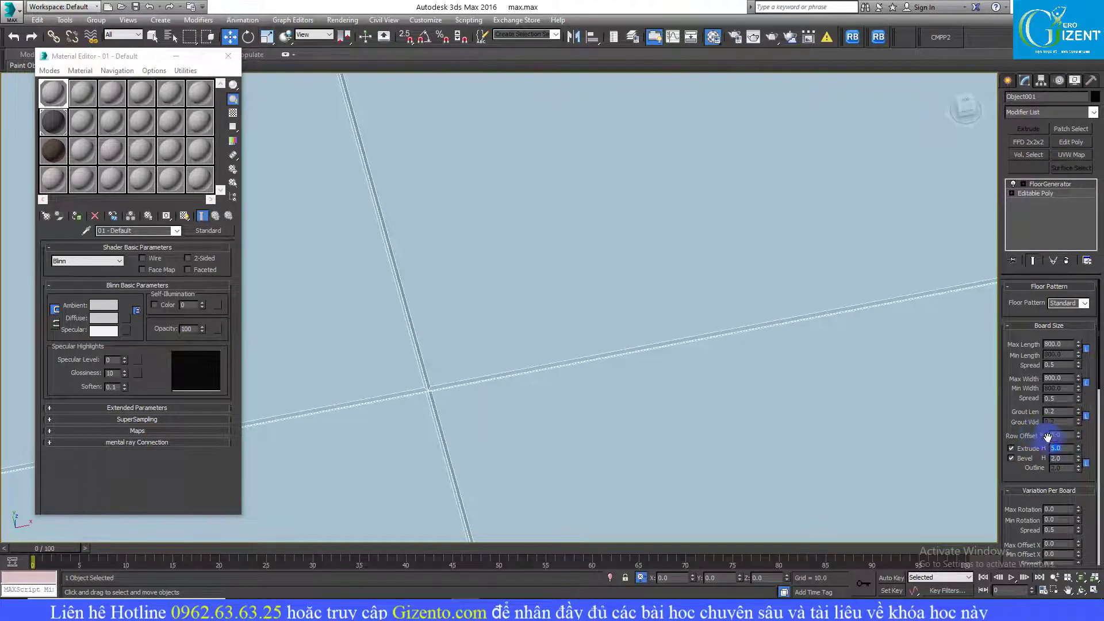
{"action": "left_click", "coordinate": [1053, 451]}
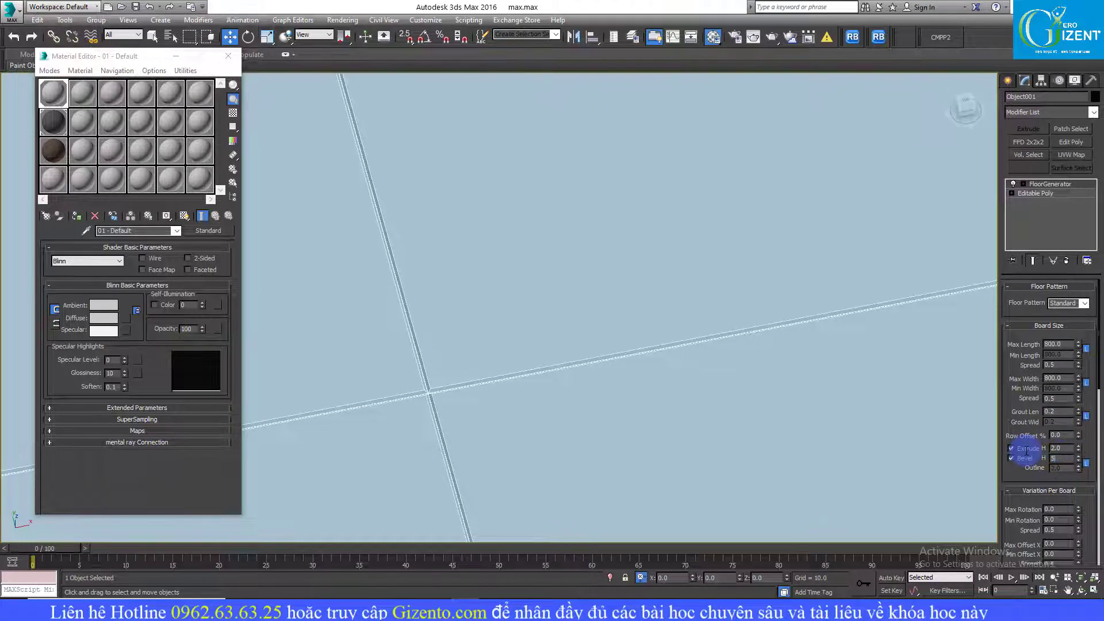
{"action": "key", "text": "Return"}
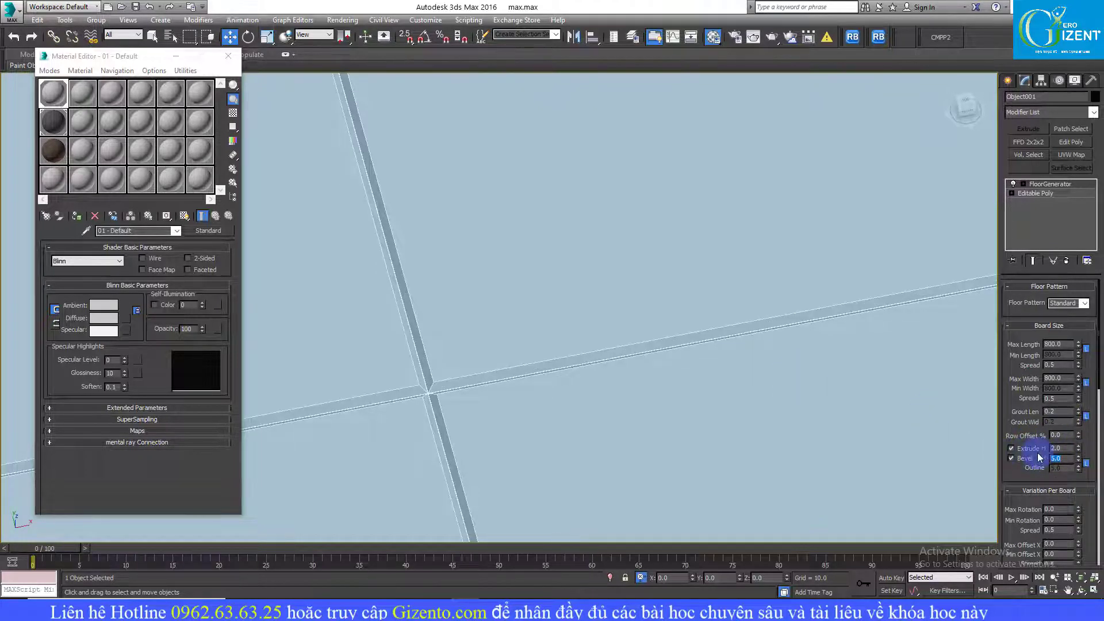
- Set Bevel H back to 2 and orbit to view the bevelled tiles and walls
{"action": "type", "text": "2"}
{"action": "key", "text": "Return"}
{"action": "scroll", "coordinate": [831, 360], "scroll_direction": "down", "scroll_amount": 5}
{"action": "scroll", "coordinate": [806, 345], "scroll_direction": "down", "scroll_amount": 5}
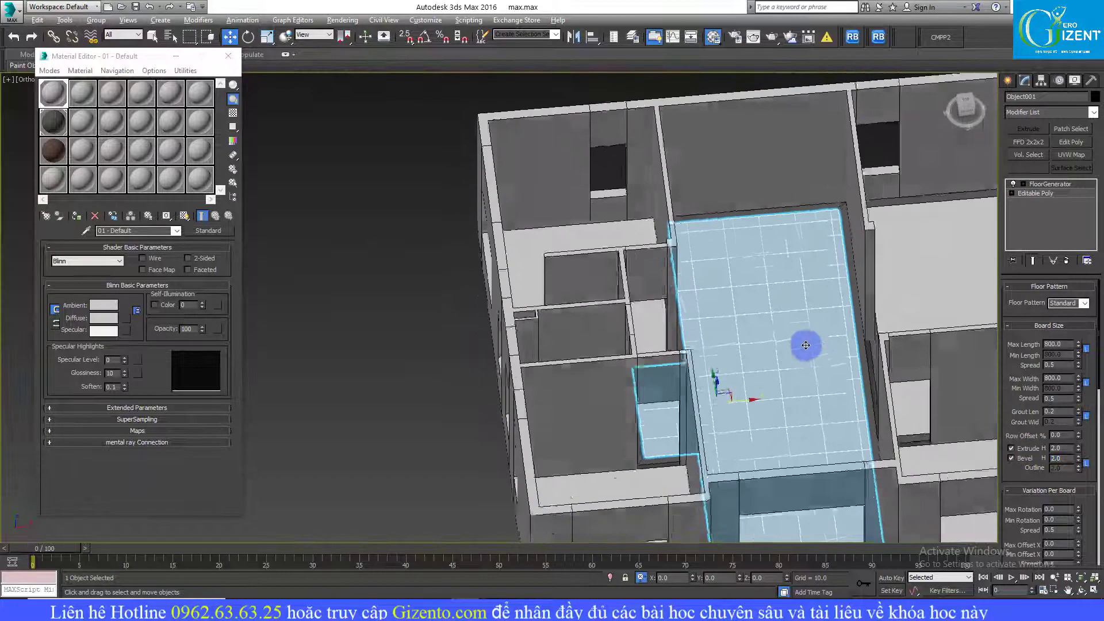
{"action": "mouse_move", "coordinate": [806, 345]}
{"action": "middle_mouse_down", "text": "alt"}
{"action": "mouse_move", "coordinate": [645, 297]}
{"action": "mouse_move", "coordinate": [779, 341]}
{"action": "middle_mouse_up", "text": "alt"}
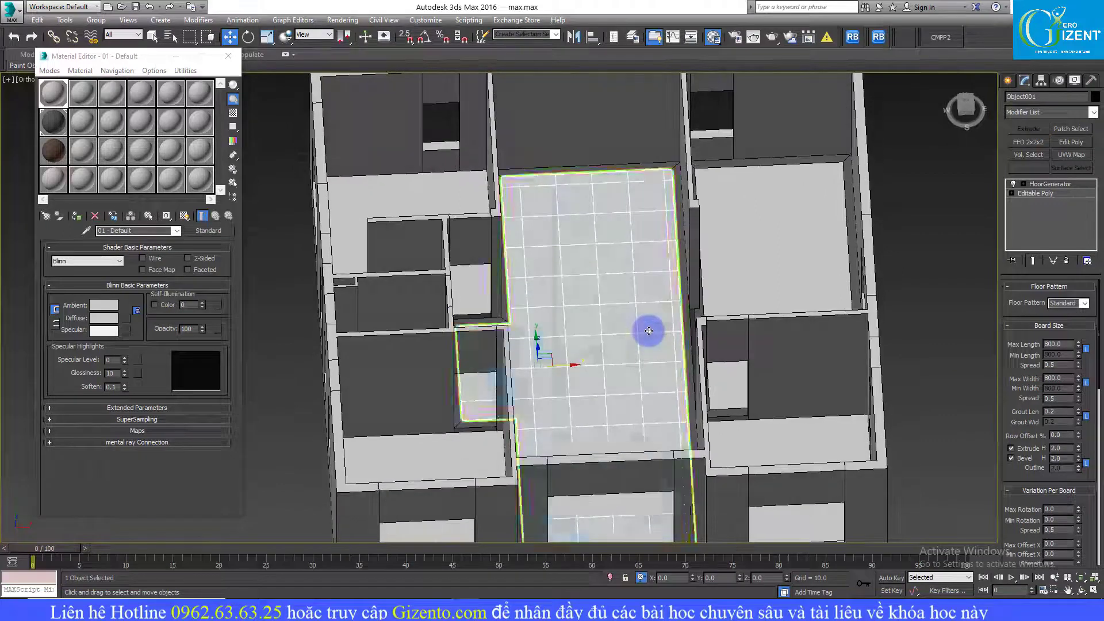
{"action": "mouse_move", "coordinate": [648, 330]}
{"action": "middle_mouse_down", "text": "alt"}
{"action": "mouse_move", "coordinate": [772, 315]}
{"action": "mouse_move", "coordinate": [616, 308]}
{"action": "middle_mouse_up", "text": "alt"}
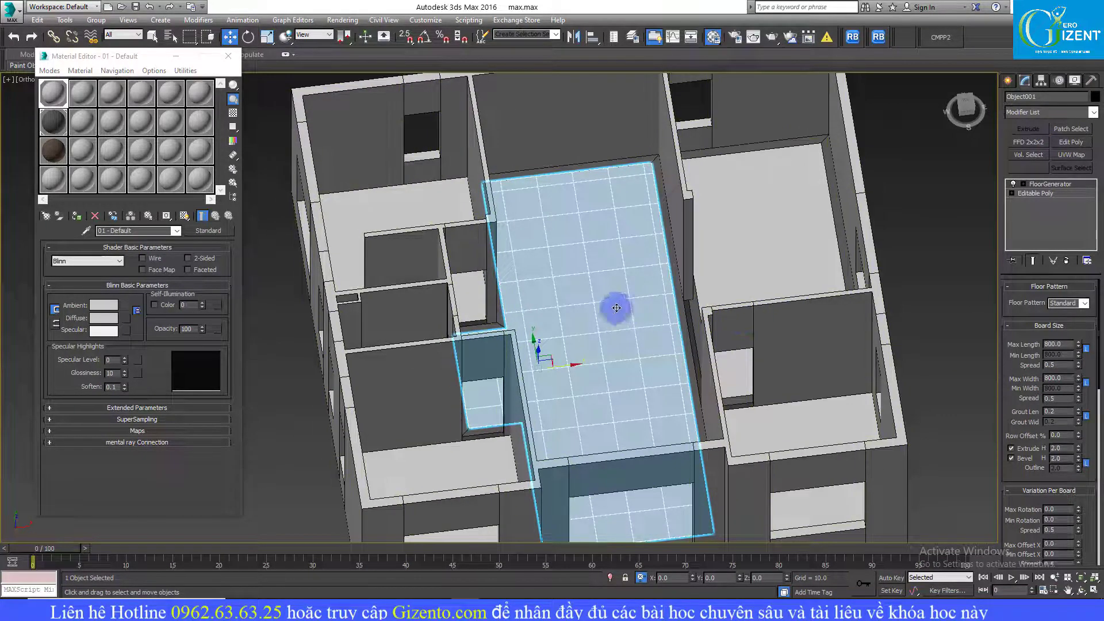
{"action": "left_click", "coordinate": [1081, 303]}
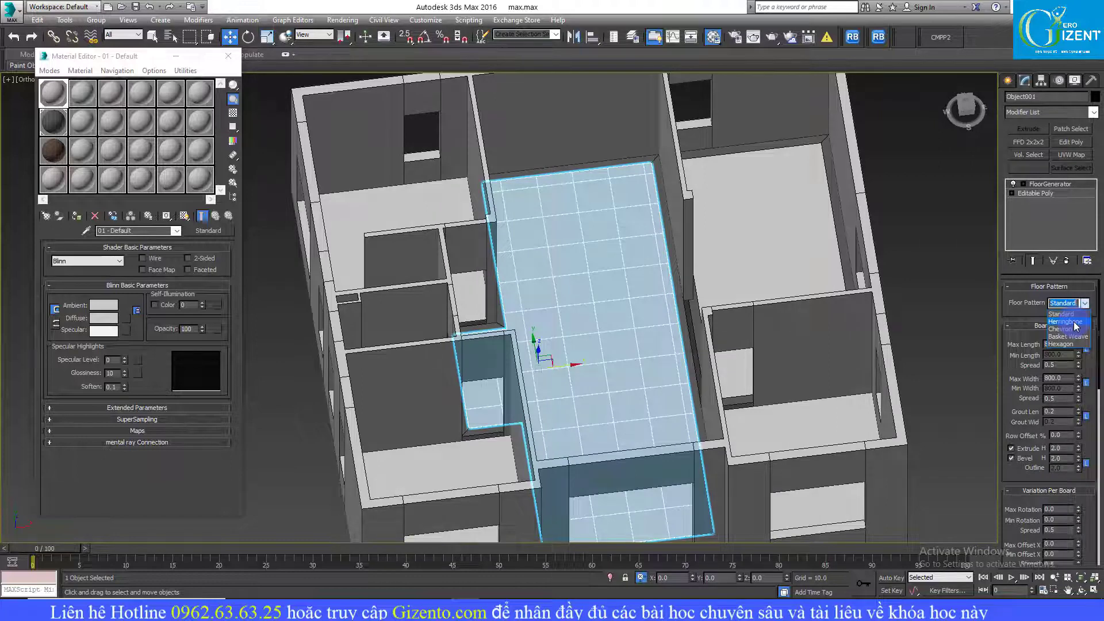
{"action": "left_click", "coordinate": [1075, 322]}
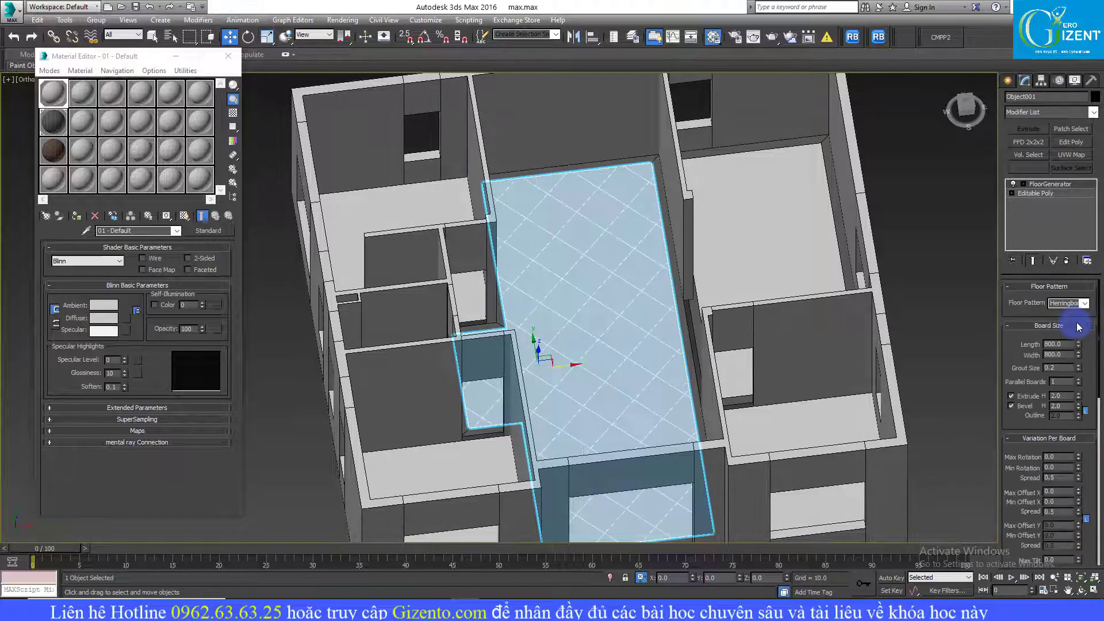
{"action": "left_click", "coordinate": [1078, 305]}
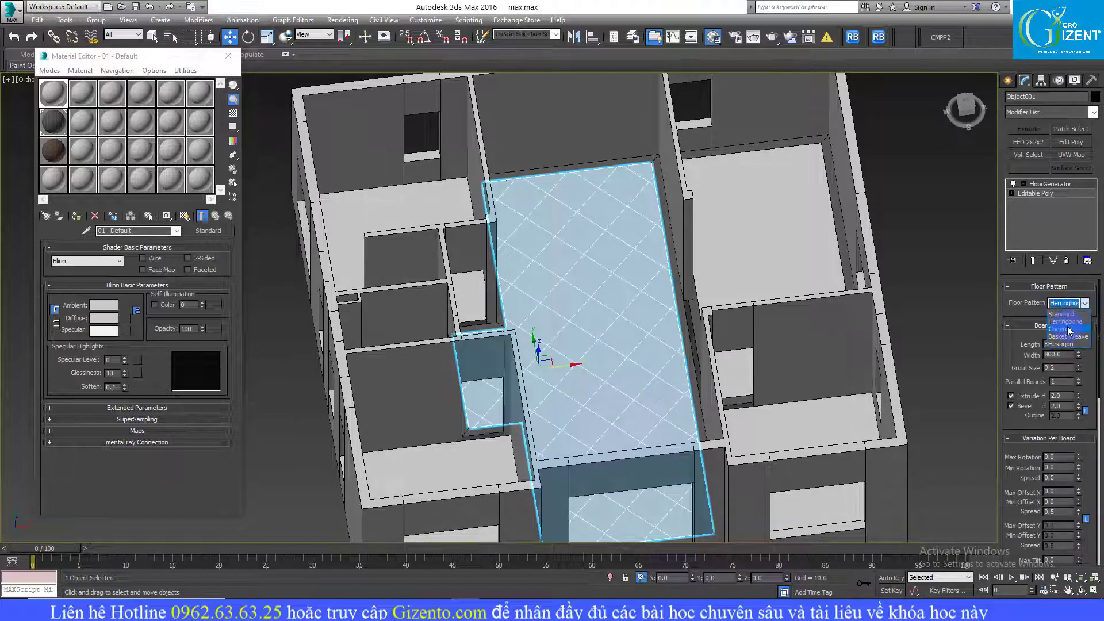
{"action": "left_click", "coordinate": [1069, 330]}
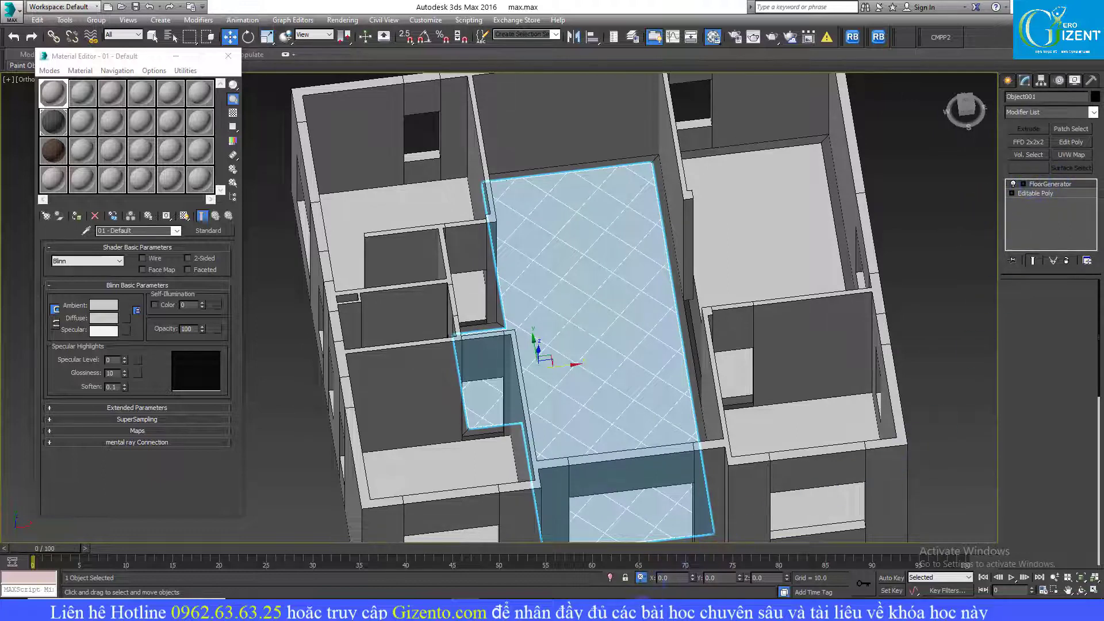
{"action": "left_click", "coordinate": [850, 609]}
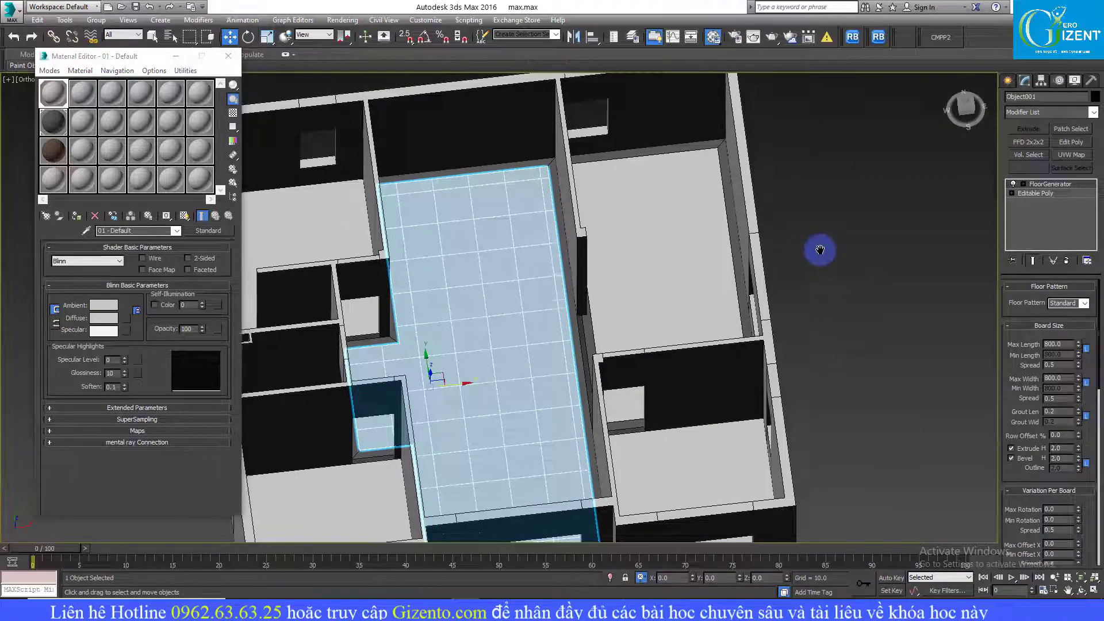
- Drag the FloorGenerator modifier onto the right room's floor so it gets the same square tiling
{"action": "scroll", "coordinate": [822, 249], "scroll_direction": "down", "scroll_amount": 2}
{"action": "middle_click_drag", "start_coordinate": [656, 285], "coordinate": [711, 214]}
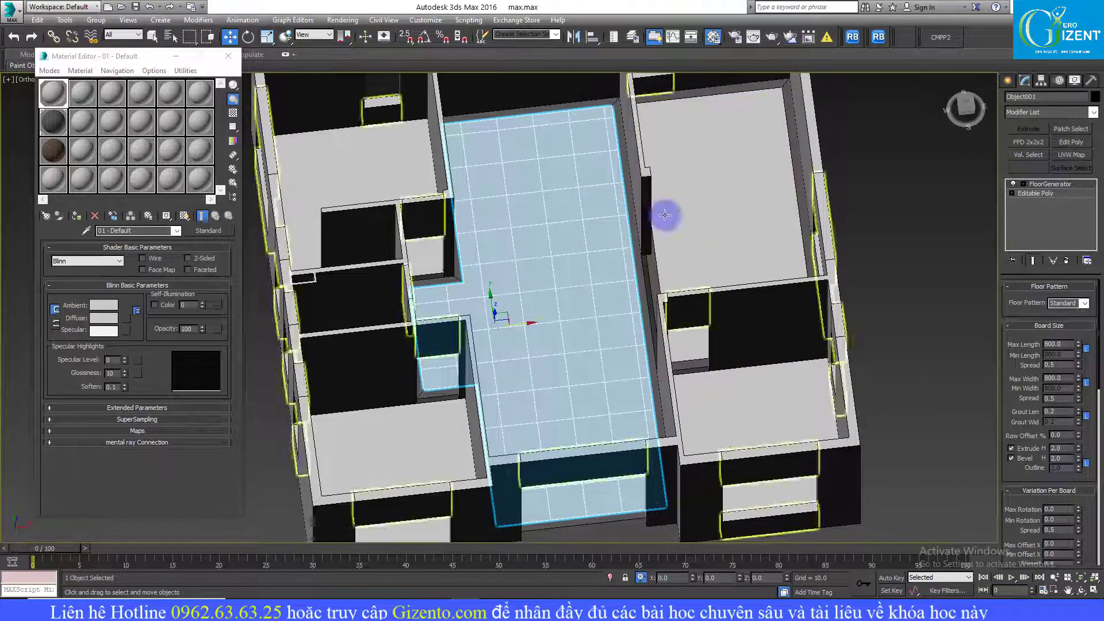
{"action": "left_click_drag", "start_coordinate": [1046, 188], "coordinate": [764, 223]}
{"action": "left_click", "coordinate": [1055, 187]}
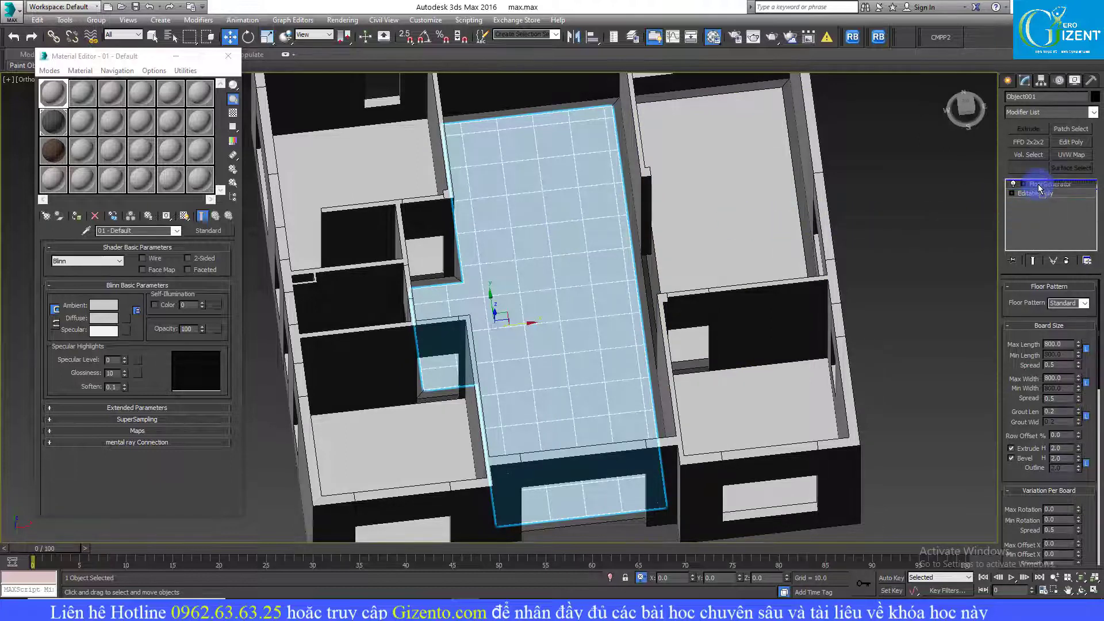
{"action": "left_click", "coordinate": [715, 201]}
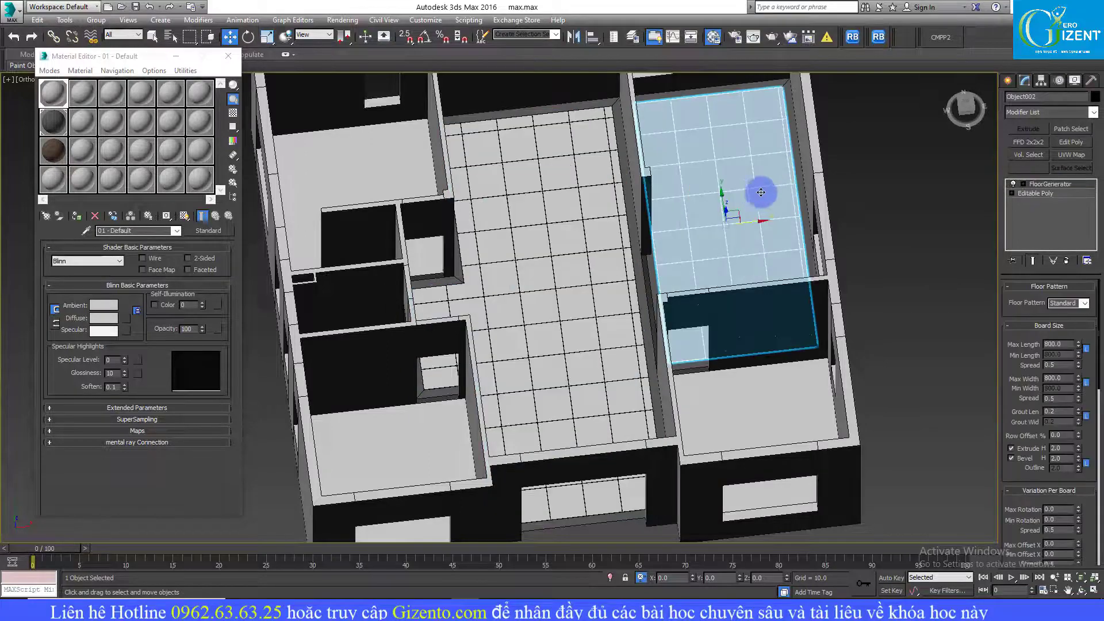
{"action": "left_click", "coordinate": [880, 185]}
{"action": "middle_click_drag", "start_coordinate": [710, 214], "coordinate": [734, 205], "text": "alt"}
{"action": "mouse_move", "coordinate": [689, 332]}
{"action": "middle_mouse_down", "text": "alt"}
{"action": "mouse_move", "coordinate": [698, 316]}
{"action": "mouse_move", "coordinate": [726, 320]}
{"action": "middle_mouse_up", "text": "alt"}
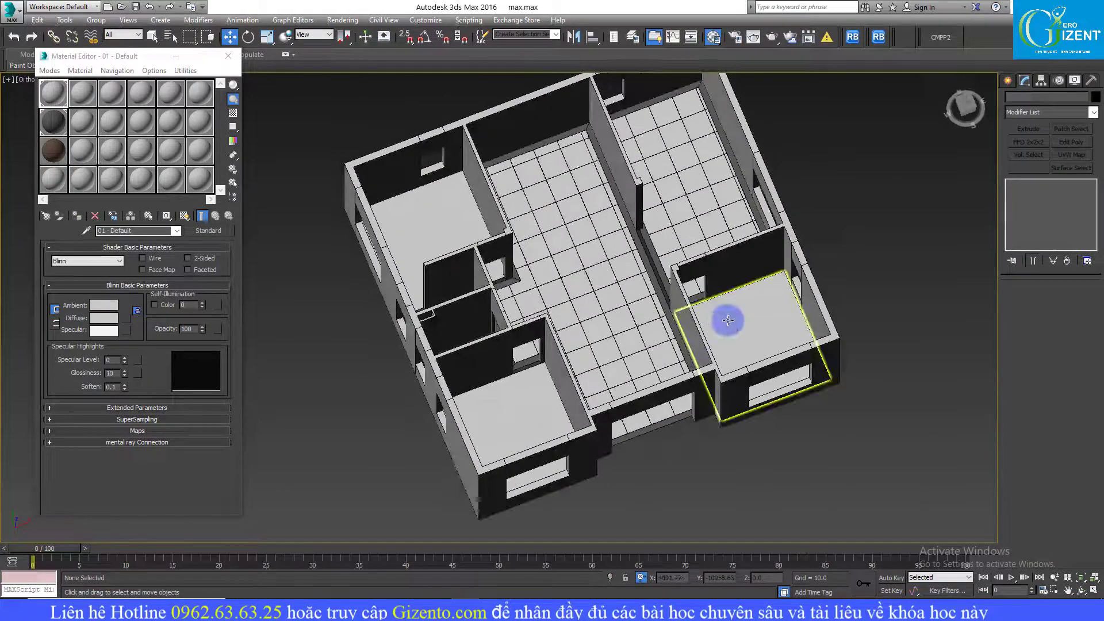
- Apply the same FloorGenerator tiling to the lower-right, lower-left and upper-left room floors
{"action": "left_click", "coordinate": [681, 184]}
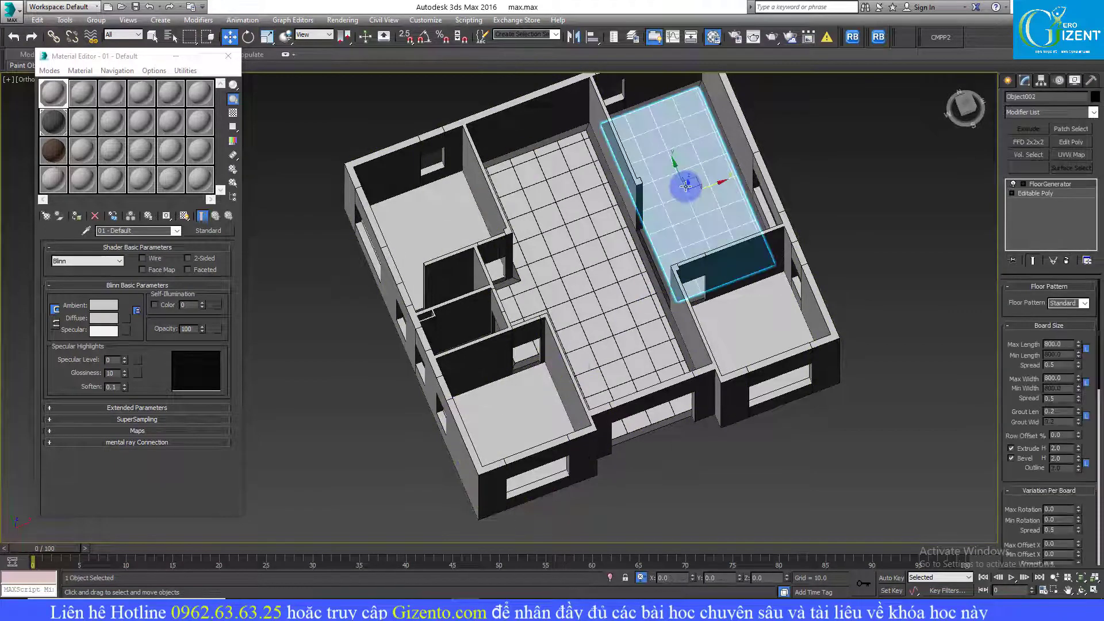
{"action": "middle_click_drag", "start_coordinate": [678, 184], "coordinate": [698, 175], "text": "alt"}
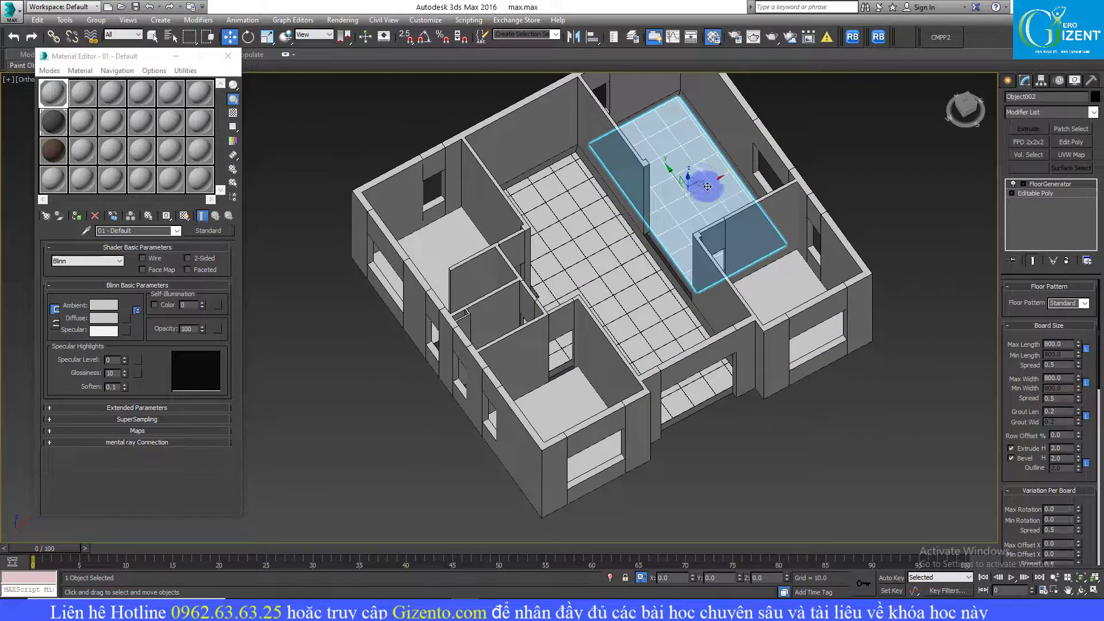
{"action": "scroll", "coordinate": [705, 183], "scroll_direction": "up", "scroll_amount": 2}
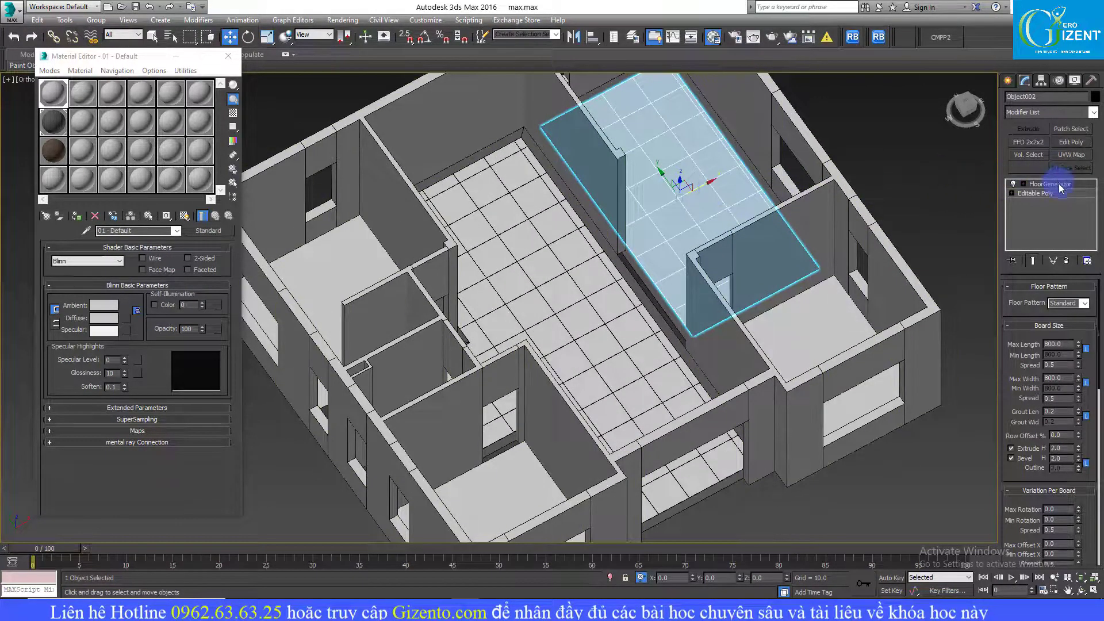
{"action": "left_click", "coordinate": [824, 323]}
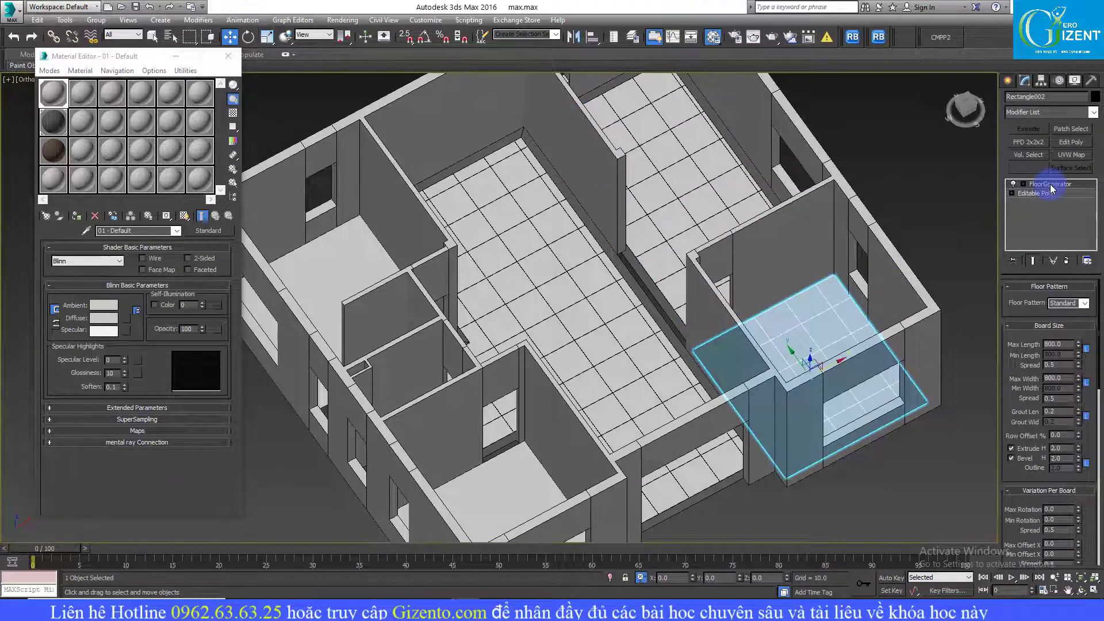
{"action": "left_click", "coordinate": [524, 468]}
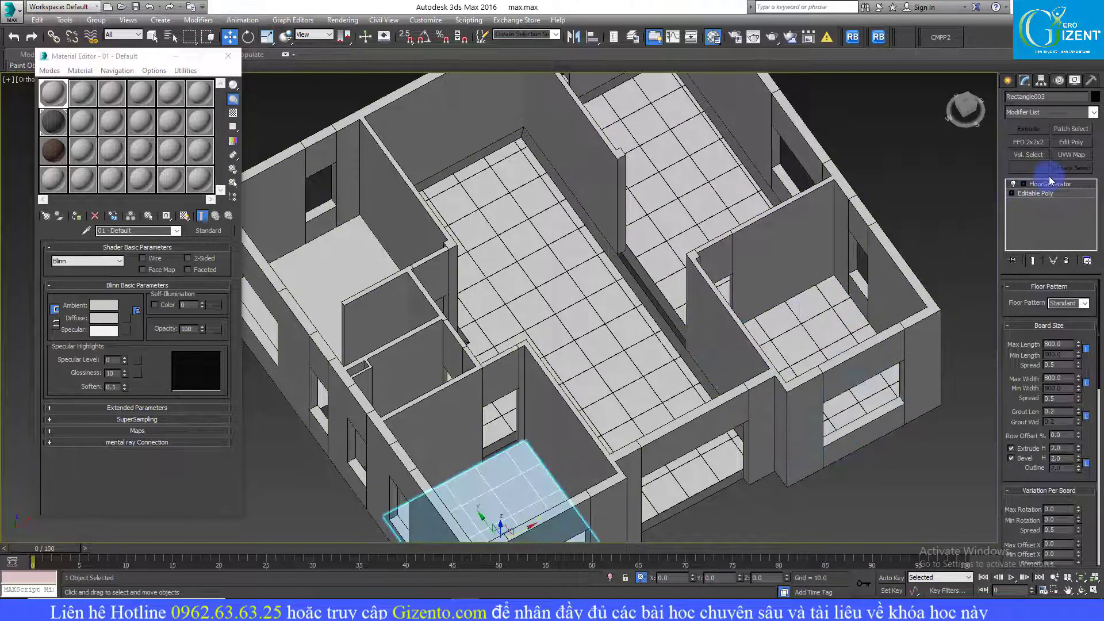
{"action": "left_click", "coordinate": [386, 247]}
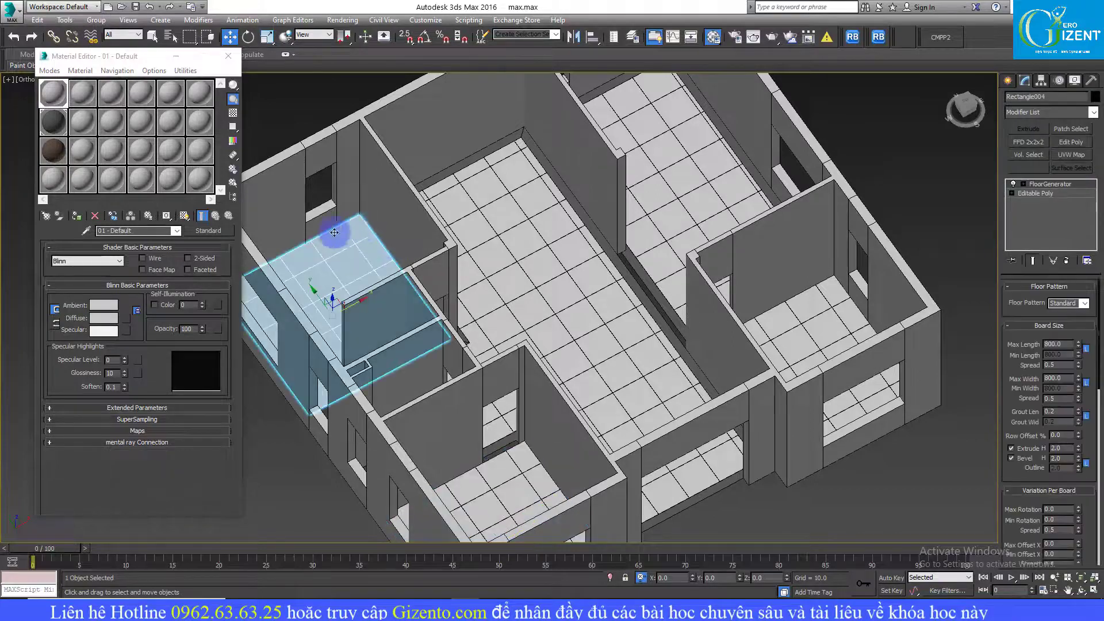
{"action": "mouse_move", "coordinate": [387, 248]}
{"action": "middle_mouse_down", "text": "alt"}
{"action": "mouse_move", "coordinate": [403, 245]}
{"action": "mouse_move", "coordinate": [370, 239]}
{"action": "mouse_move", "coordinate": [483, 272]}
{"action": "mouse_move", "coordinate": [458, 270]}
{"action": "mouse_move", "coordinate": [552, 247]}
{"action": "mouse_move", "coordinate": [653, 284]}
{"action": "mouse_move", "coordinate": [582, 287]}
{"action": "middle_mouse_up", "text": "alt"}
{"action": "scroll", "coordinate": [717, 271], "scroll_direction": "up", "scroll_amount": 3}
- Zoom in on the tiled floors, clear the selection and browse the Create panel categories
{"action": "middle_click_drag", "start_coordinate": [717, 270], "coordinate": [597, 248], "text": "alt"}
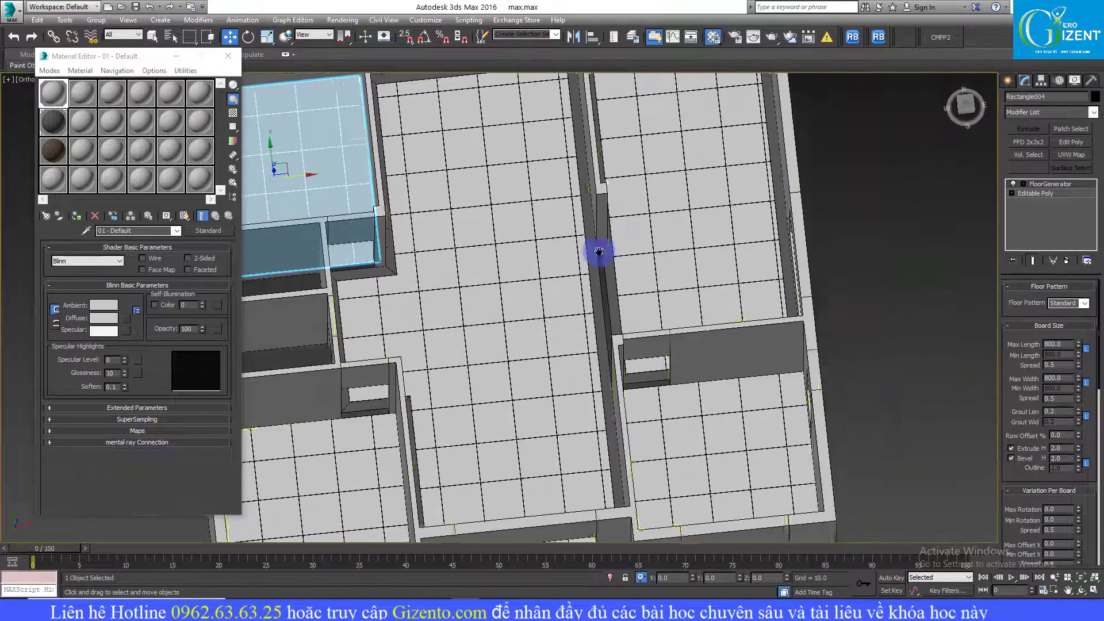
{"action": "left_click", "coordinate": [943, 138]}
{"action": "left_click", "coordinate": [1007, 80]}
{"action": "left_click", "coordinate": [1025, 99]}
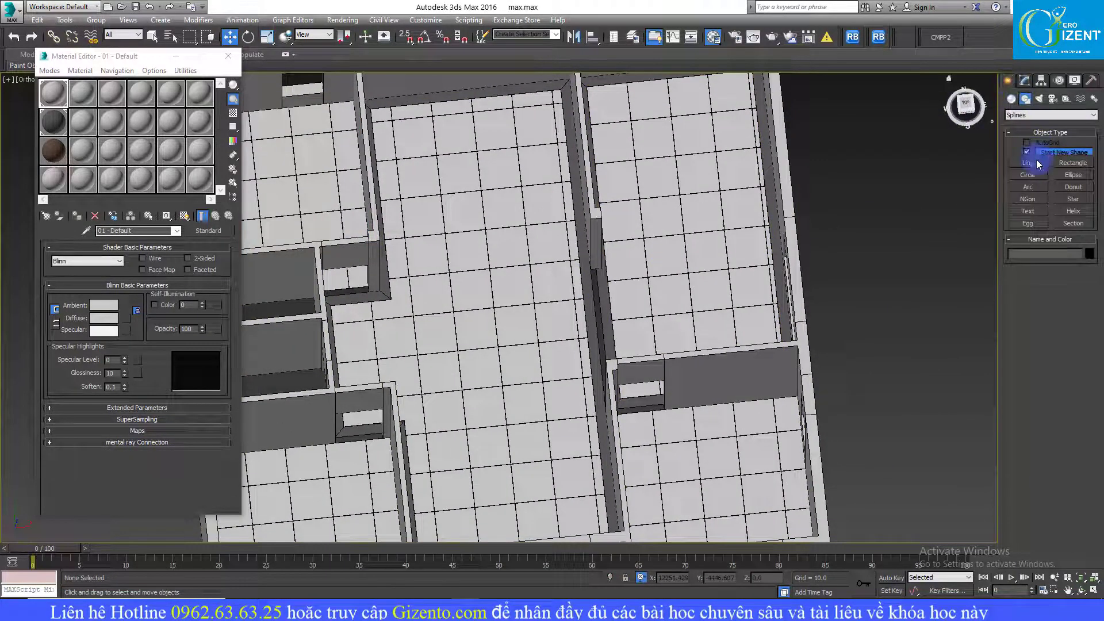
{"action": "left_click", "coordinate": [1011, 99]}
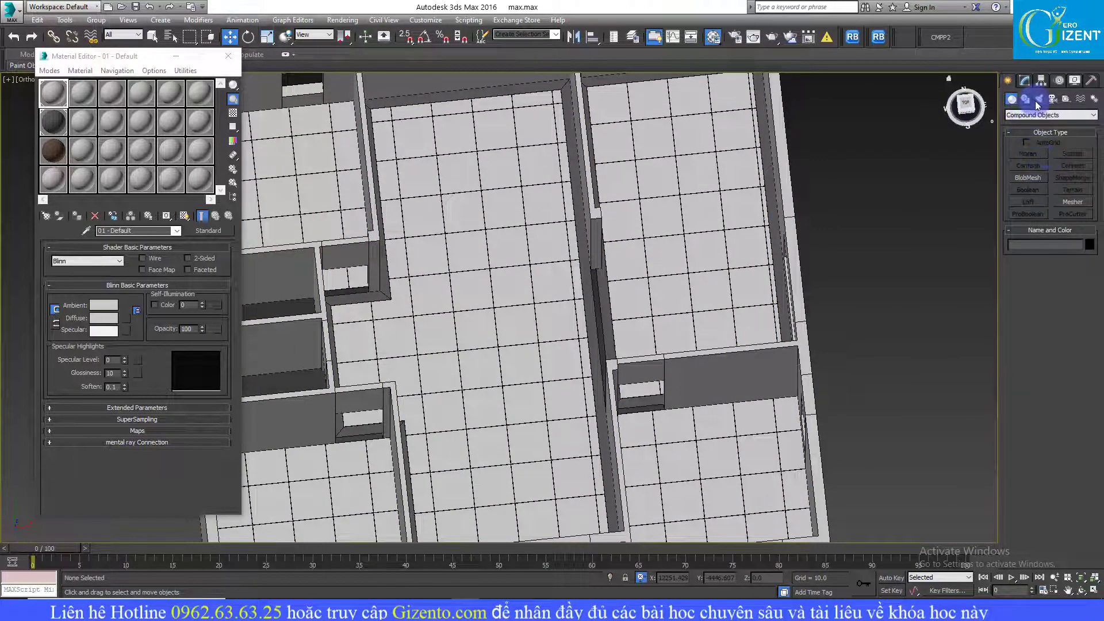
{"action": "left_click", "coordinate": [1050, 115]}
{"action": "left_click", "coordinate": [1032, 122]}
- Orbit to a diagonal view of the doorway and start the Rectangle spline tool
{"action": "middle_click_drag", "start_coordinate": [638, 271], "coordinate": [633, 260], "text": "alt"}
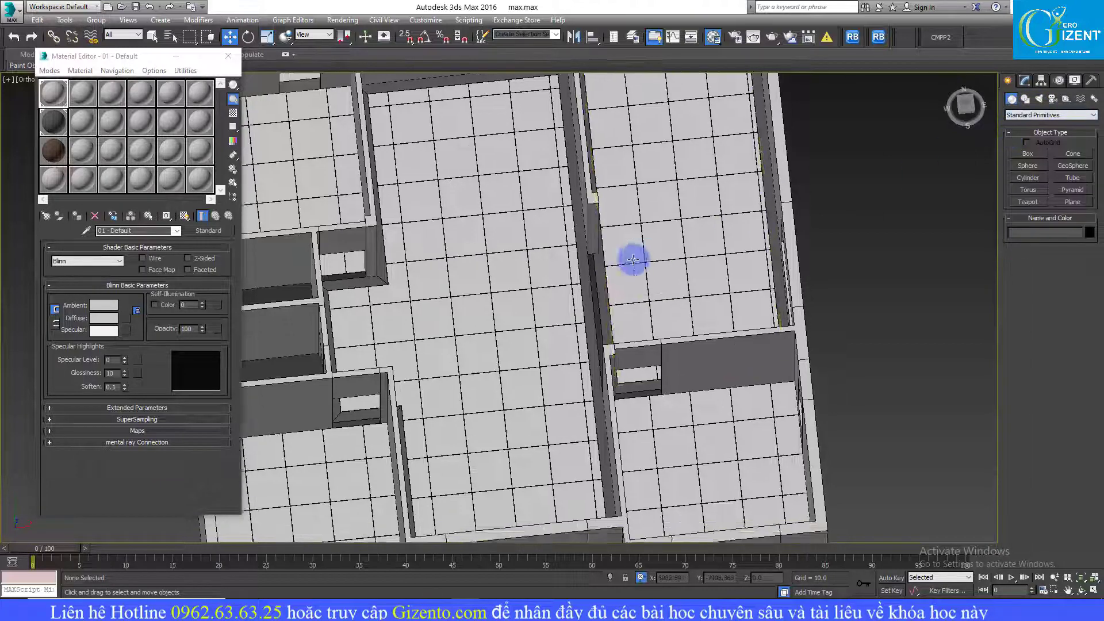
{"action": "scroll", "coordinate": [636, 293], "scroll_direction": "up", "scroll_amount": 3}
{"action": "scroll", "coordinate": [649, 350], "scroll_direction": "up", "scroll_amount": 6}
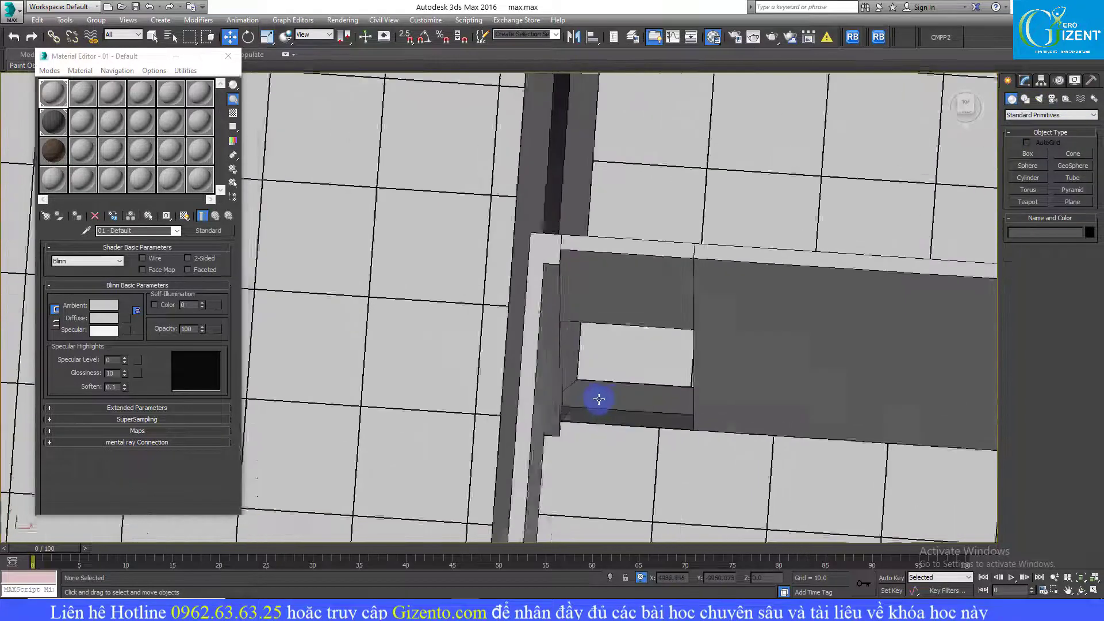
{"action": "mouse_move", "coordinate": [599, 399]}
{"action": "middle_mouse_down", "text": "alt"}
{"action": "mouse_move", "coordinate": [558, 408]}
{"action": "mouse_move", "coordinate": [571, 347]}
{"action": "middle_mouse_up", "text": "alt"}
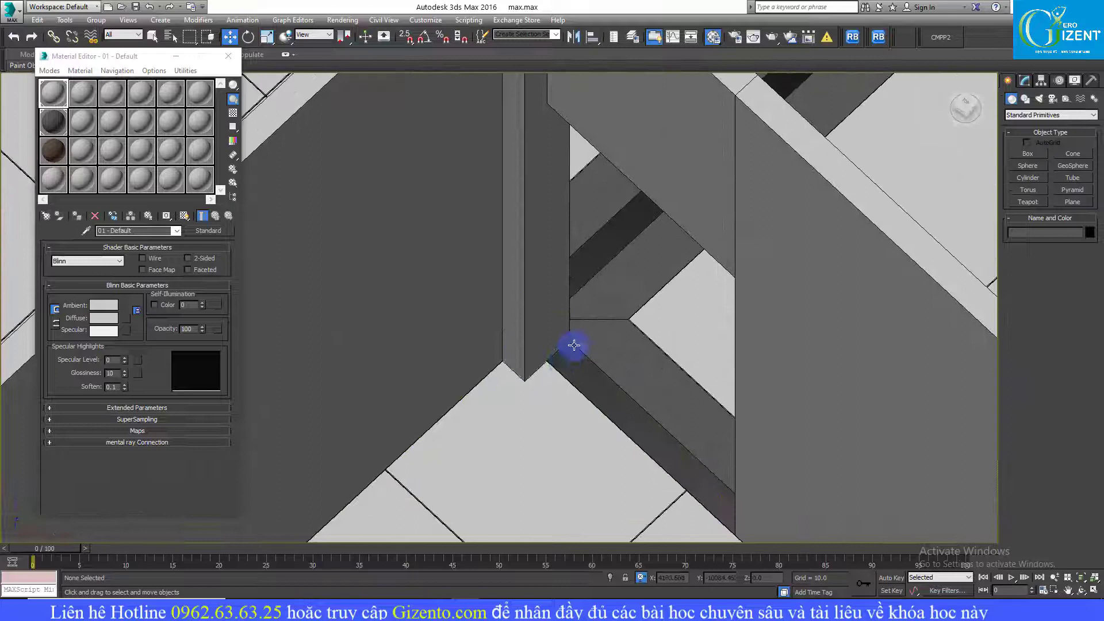
{"action": "left_click", "coordinate": [1026, 100]}
{"action": "left_click", "coordinate": [1074, 163]}
- With vertex snap on, draw a 110 × 930 rectangle across the doorway
{"action": "key", "text": "s"}
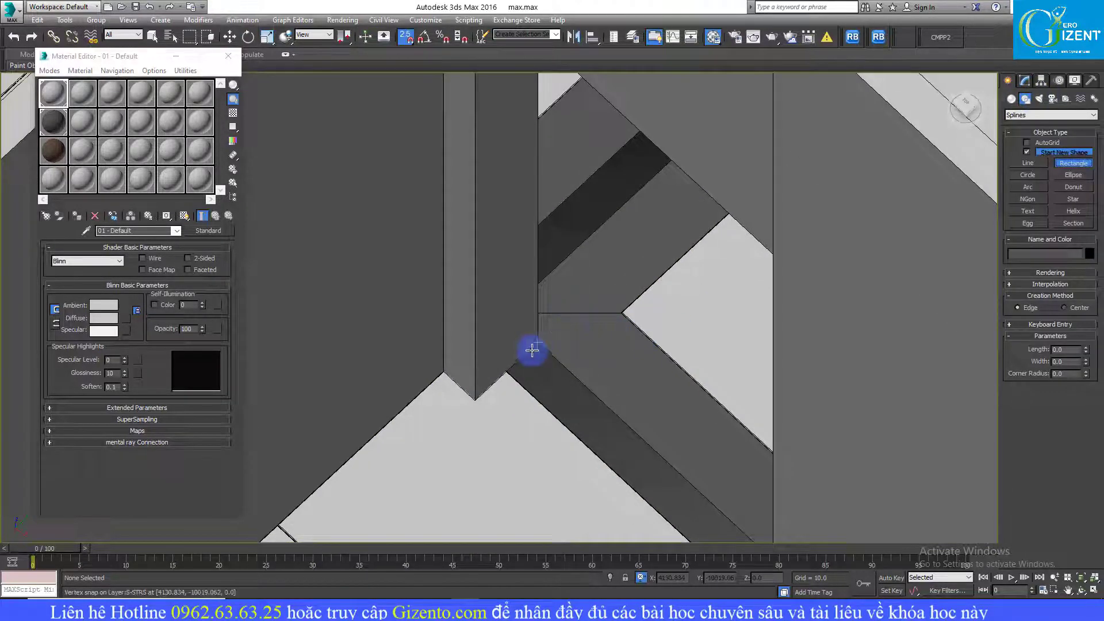
{"action": "left_click_drag", "start_coordinate": [527, 352], "coordinate": [555, 378]}
{"action": "scroll", "coordinate": [555, 377], "scroll_direction": "up", "scroll_amount": 2}
{"action": "middle_click_drag", "start_coordinate": [571, 326], "coordinate": [643, 345], "text": "alt"}
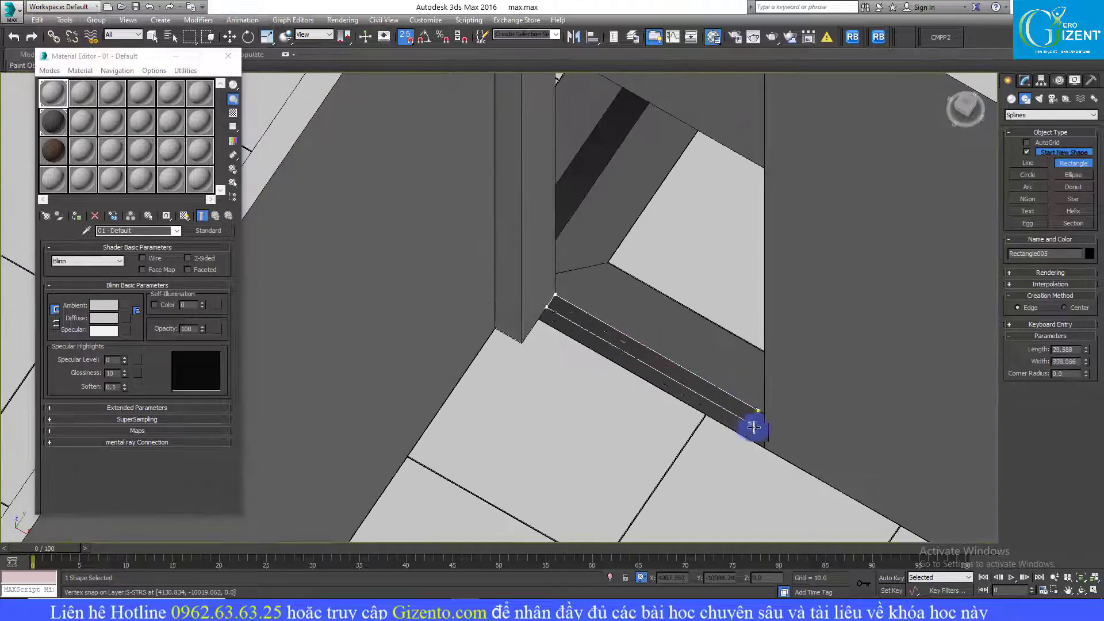
{"action": "left_click_drag", "start_coordinate": [643, 345], "coordinate": [763, 449]}
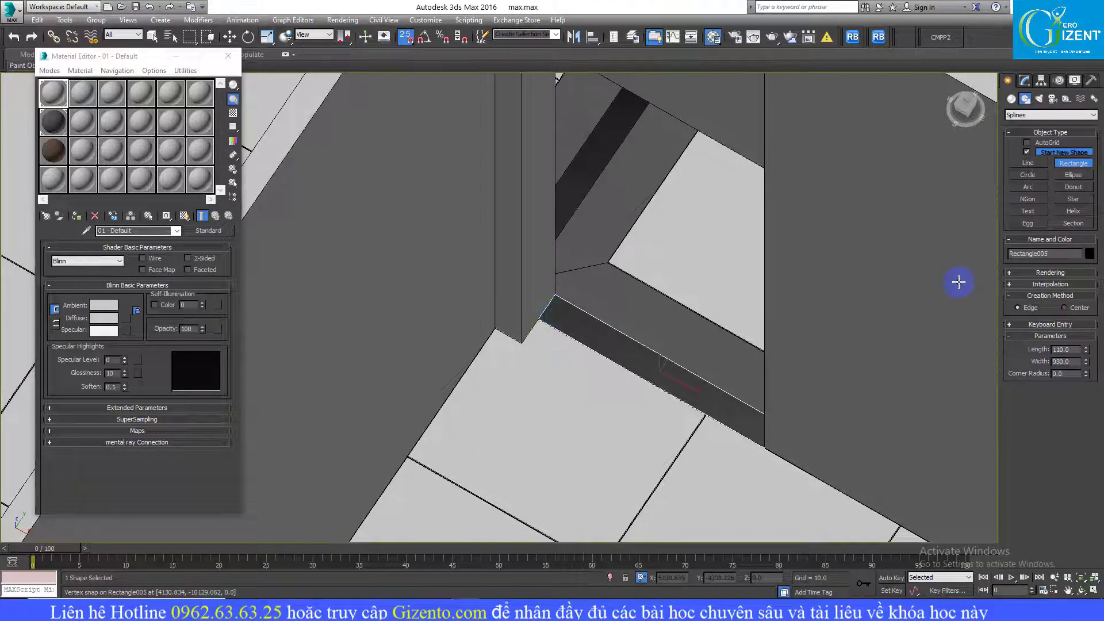
- Add an Extrude modifier to the rectangle with an Amount of 5
{"action": "left_click", "coordinate": [1024, 81]}
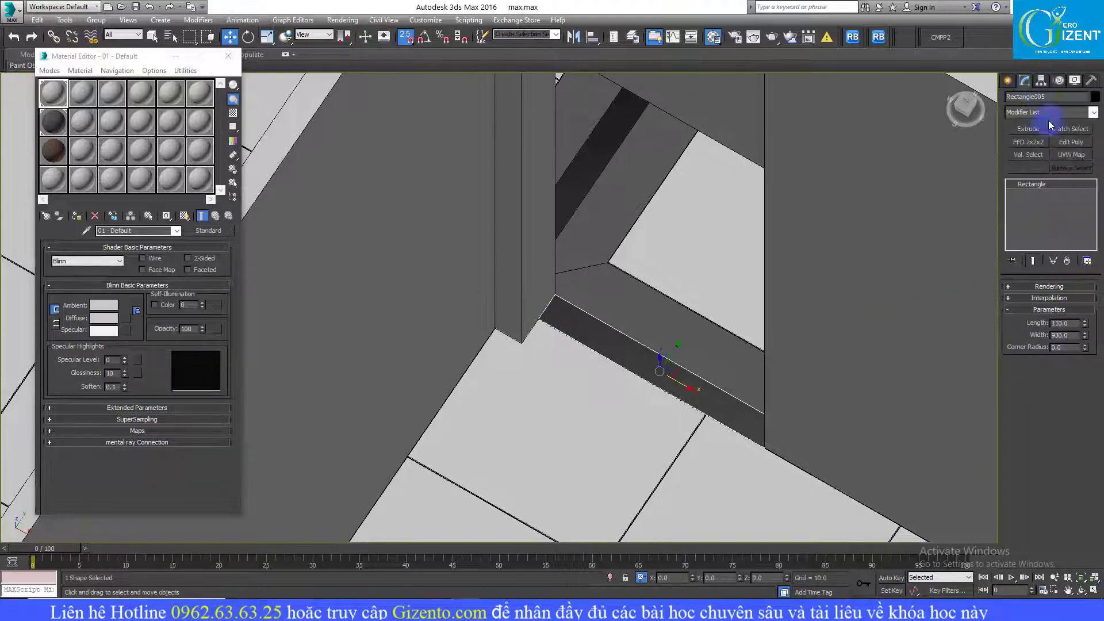
{"action": "left_click", "coordinate": [1029, 129]}
{"action": "double_click", "coordinate": [1062, 301]}
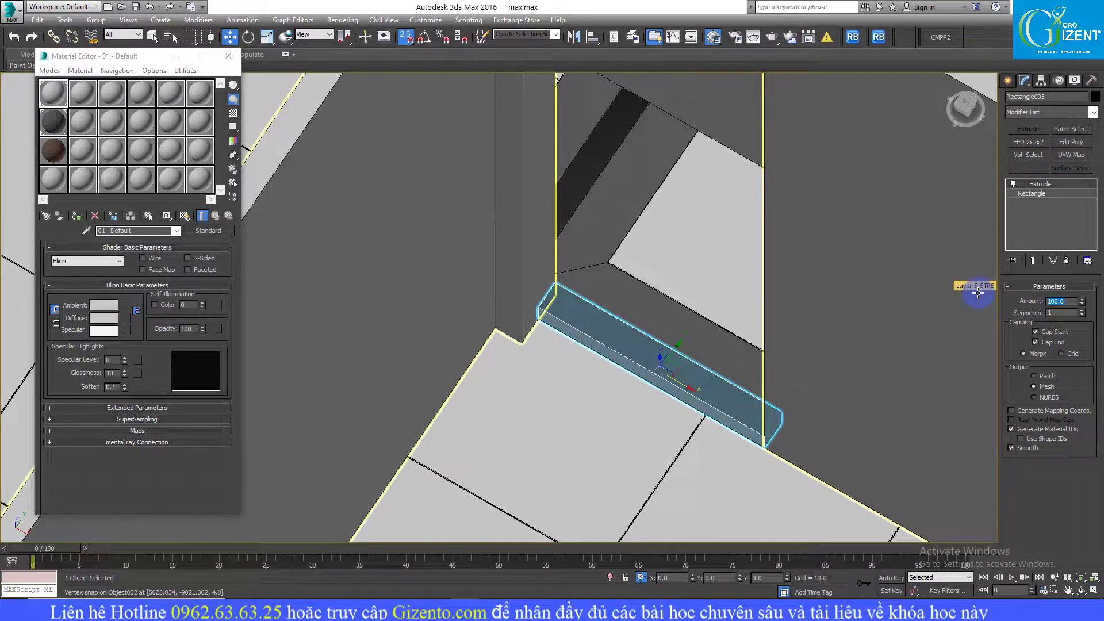
{"action": "type", "text": "5"}
{"action": "key", "text": "Return"}
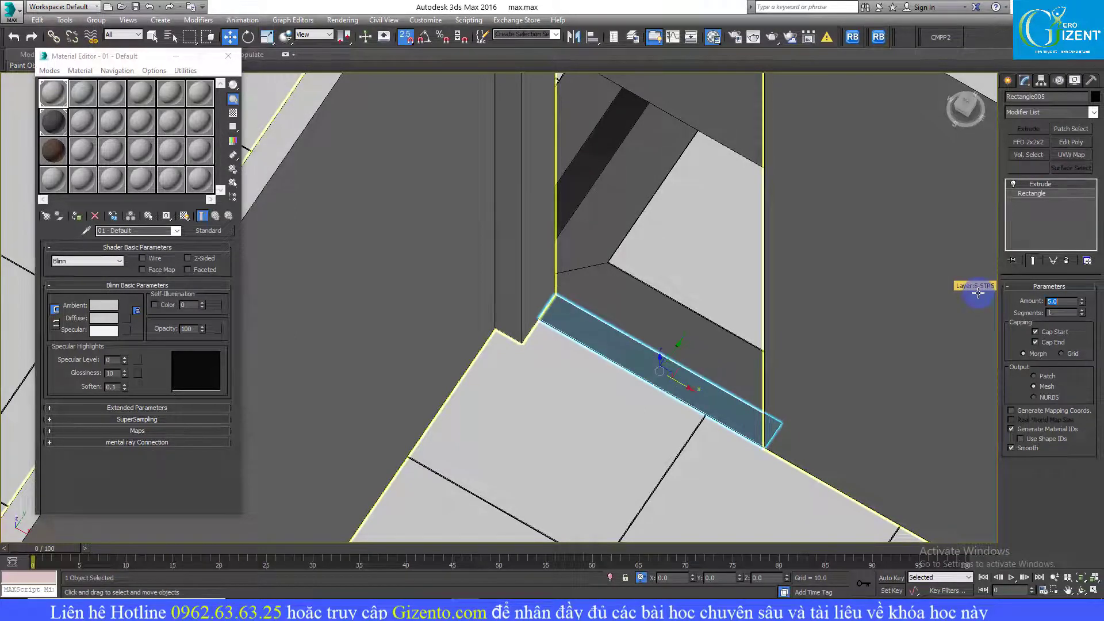
{"action": "scroll", "coordinate": [673, 244], "scroll_direction": "down", "scroll_amount": 2}
{"action": "right_click", "coordinate": [642, 239]}
{"action": "scroll", "coordinate": [636, 263], "scroll_direction": "down", "scroll_amount": 2}
{"action": "left_click", "coordinate": [64, 126]}
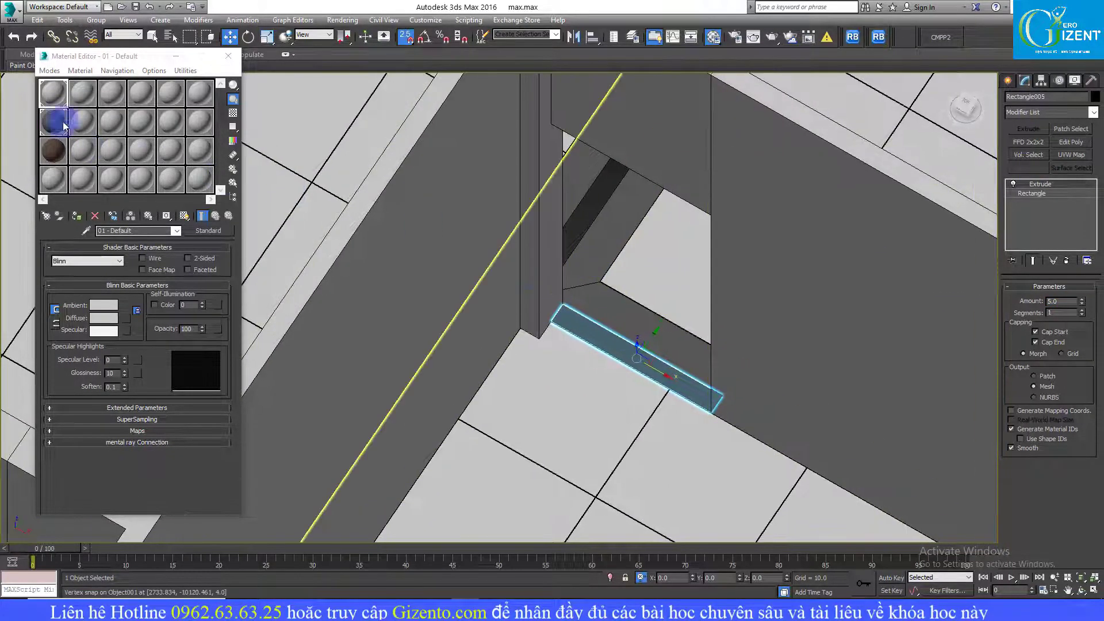